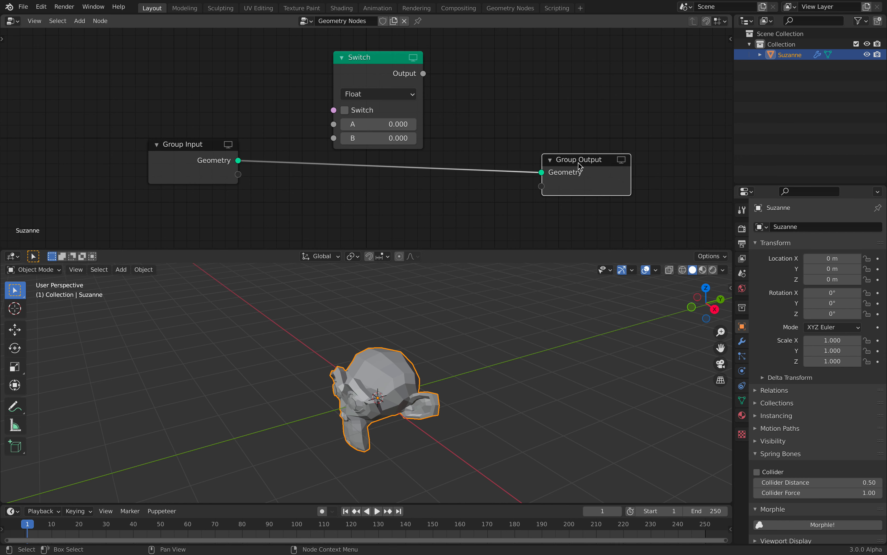
Set the Switch node's input type to Float, with A at 0.2 and B at 4.6
{"action": "left_click", "coordinate": [397, 94]}
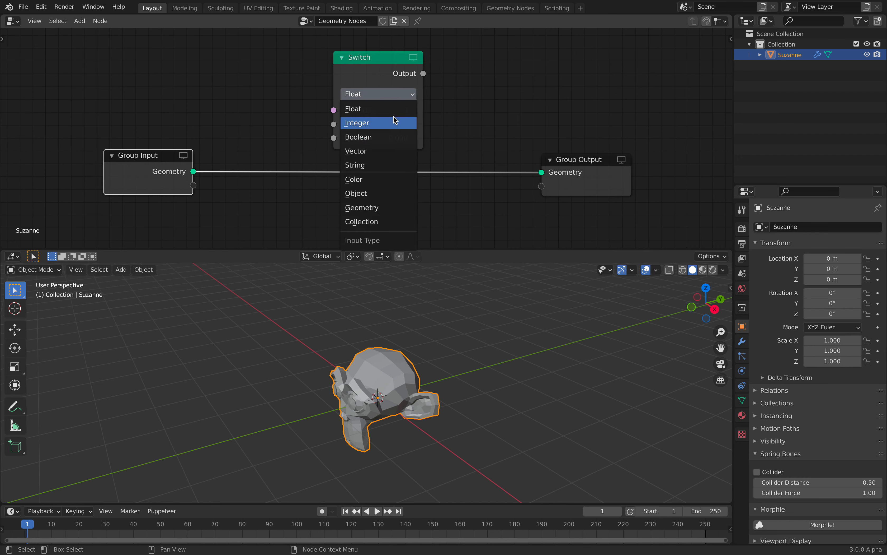
{"action": "left_click", "coordinate": [358, 109]}
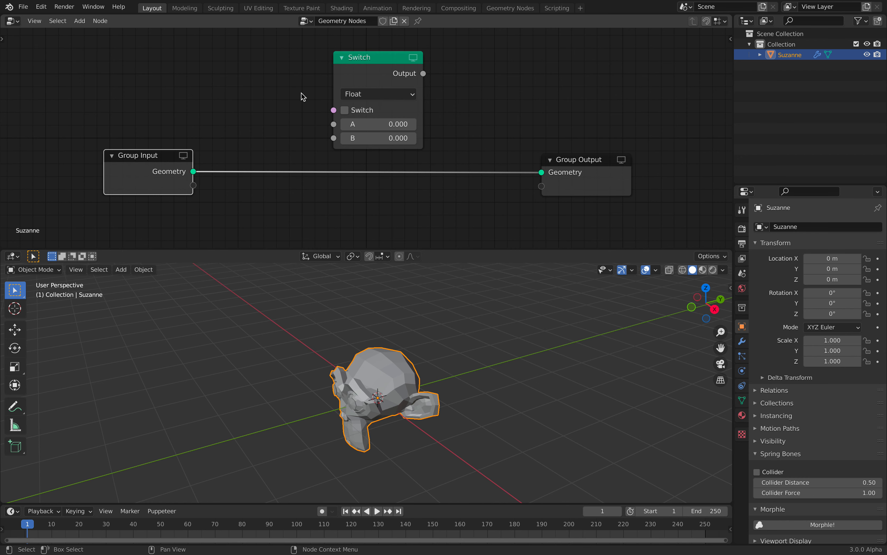
{"action": "left_click", "coordinate": [355, 111]}
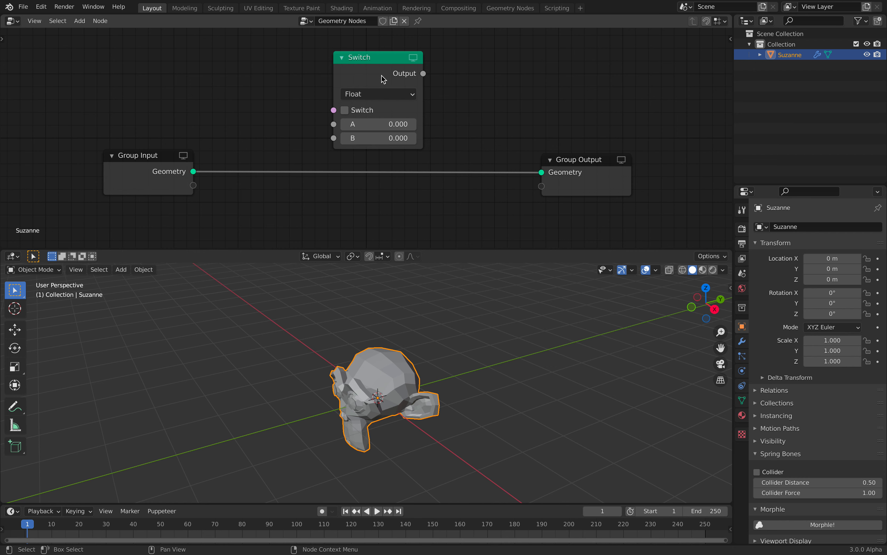
{"action": "left_click_drag", "start_coordinate": [381, 79], "coordinate": [345, 76]}
{"action": "left_click", "coordinate": [355, 121]}
{"action": "type", "text": "0.2"}
{"action": "left_click", "coordinate": [357, 134]}
{"action": "left_click_drag", "start_coordinate": [361, 135], "coordinate": [378, 134]}
Add a Transform node between the Switch and Group Output nodes, making room by moving Group Output
{"action": "left_click_drag", "start_coordinate": [585, 179], "coordinate": [638, 196]}
{"action": "scroll", "coordinate": [462, 93], "scroll_direction": "right", "scroll_amount": 2}
{"action": "key", "text": "shift+a"}
{"action": "type", "text": "tra"}
{"action": "left_click", "coordinate": [459, 105]}
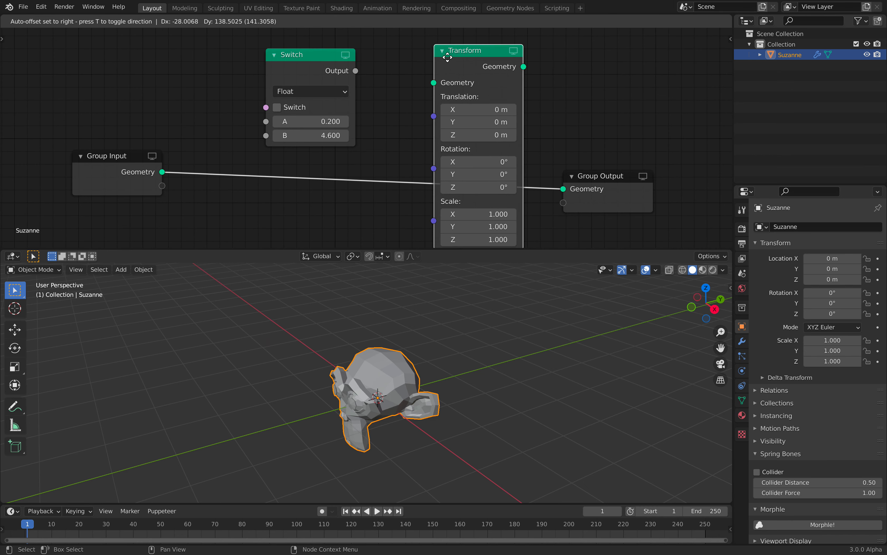
{"action": "left_click", "coordinate": [440, 171]}
Link the Switch node's output to the Transform node's Scale input and reposition the Switch node
{"action": "scroll", "coordinate": [343, 133], "scroll_direction": "up", "scroll_amount": 3}
{"action": "left_click_drag", "start_coordinate": [350, 125], "coordinate": [370, 143]}
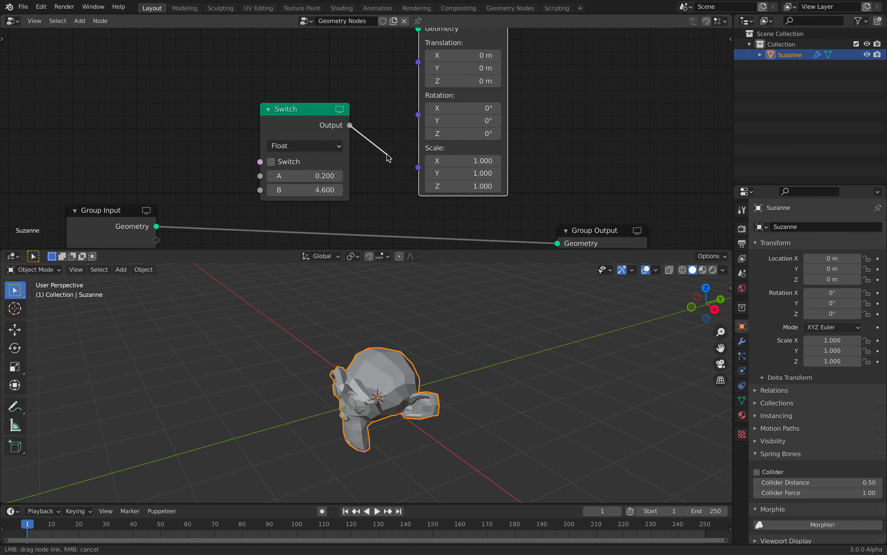
{"action": "left_click_drag", "start_coordinate": [417, 167], "coordinate": [418, 168]}
{"action": "left_click_drag", "start_coordinate": [306, 125], "coordinate": [260, 114]}
{"action": "scroll", "coordinate": [272, 131], "scroll_direction": "down", "scroll_amount": 2}
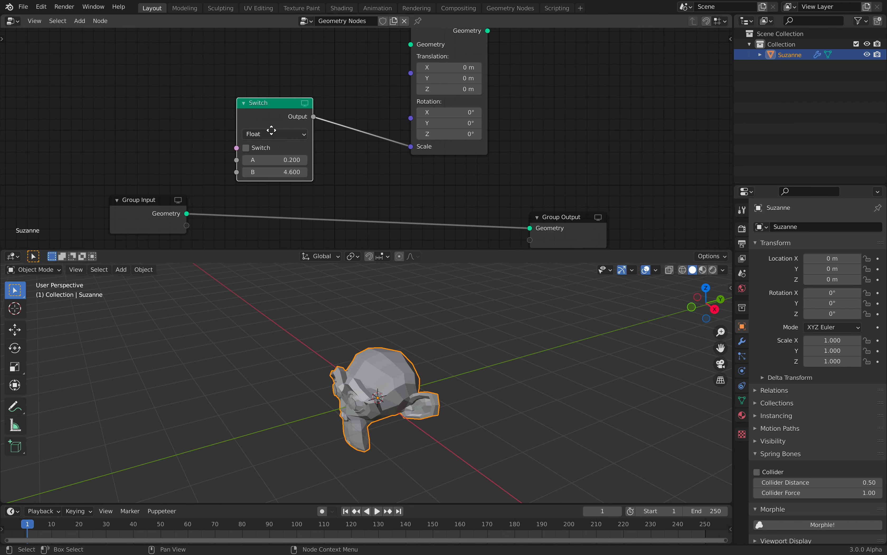
{"action": "middle_click_drag", "start_coordinate": [272, 130], "coordinate": [244, 129]}
Route the Group Input geometry through the Transform node into Group Output
{"action": "left_click_drag", "start_coordinate": [411, 40], "coordinate": [383, 87]}
{"action": "left_click_drag", "start_coordinate": [158, 212], "coordinate": [355, 92]}
{"action": "left_click_drag", "start_coordinate": [431, 79], "coordinate": [508, 226]}
{"action": "left_click_drag", "start_coordinate": [518, 216], "coordinate": [546, 186]}
{"action": "middle_click_drag", "start_coordinate": [542, 185], "coordinate": [540, 170]}
{"action": "scroll", "coordinate": [306, 183], "scroll_direction": "up", "scroll_amount": 3}
Toggle the Switch to compare both scales, and set its B value to 3
{"action": "left_click", "coordinate": [186, 135]}
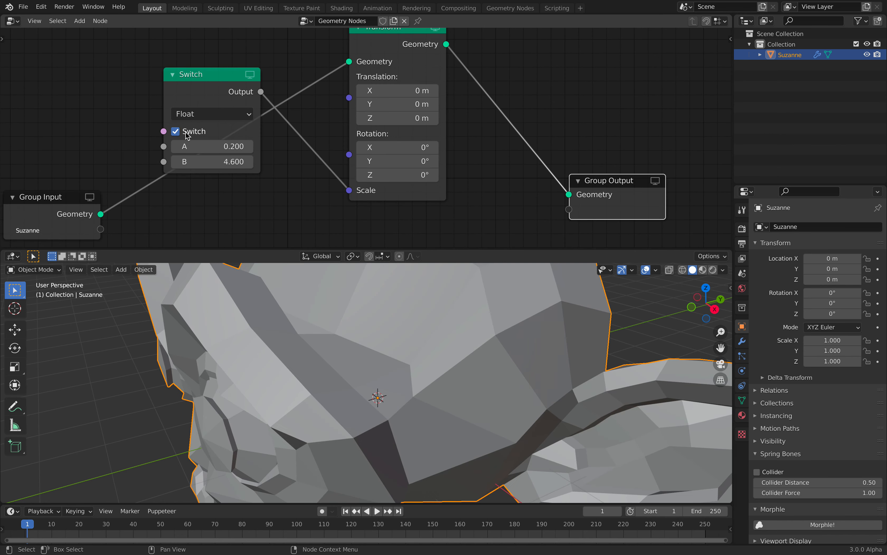
{"action": "left_click", "coordinate": [187, 134]}
{"action": "left_click", "coordinate": [187, 135]}
{"action": "left_click", "coordinate": [187, 135]}
{"action": "left_click", "coordinate": [231, 162]}
{"action": "type", "text": "3"}
{"action": "key", "text": "Return"}
Toggle the Switch on and off repeatedly to compare the A and B scales on the Suzanne model
{"action": "left_click", "coordinate": [190, 135]}
{"action": "left_click", "coordinate": [192, 136]}
{"action": "left_click", "coordinate": [193, 136]}
{"action": "left_click", "coordinate": [192, 136]}
{"action": "left_click", "coordinate": [192, 135]}
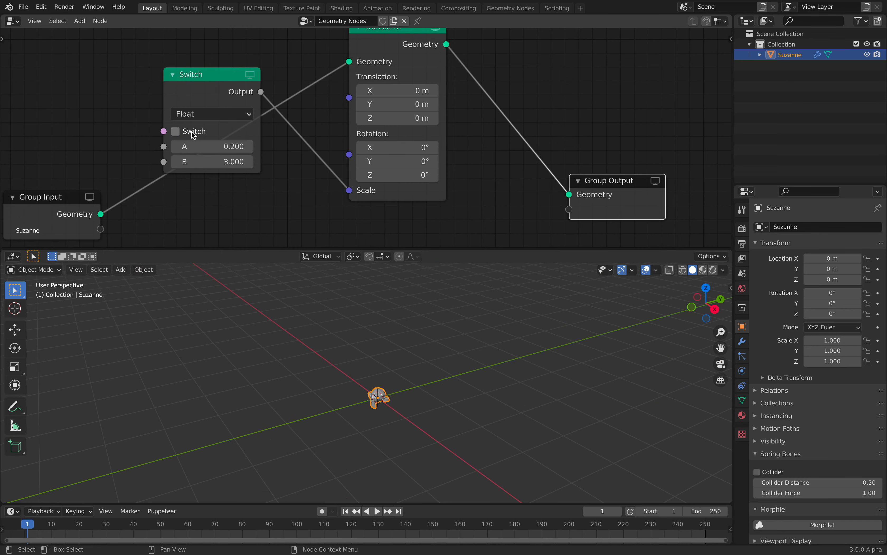
{"action": "middle_click_drag", "start_coordinate": [411, 331], "coordinate": [448, 319]}
{"action": "left_click", "coordinate": [186, 138]}
{"action": "left_click", "coordinate": [188, 136]}
{"action": "left_click", "coordinate": [188, 135]}
{"action": "left_click", "coordinate": [188, 136]}
{"action": "left_click", "coordinate": [188, 136]}
{"action": "left_click", "coordinate": [188, 136]}
{"action": "left_click", "coordinate": [191, 134]}
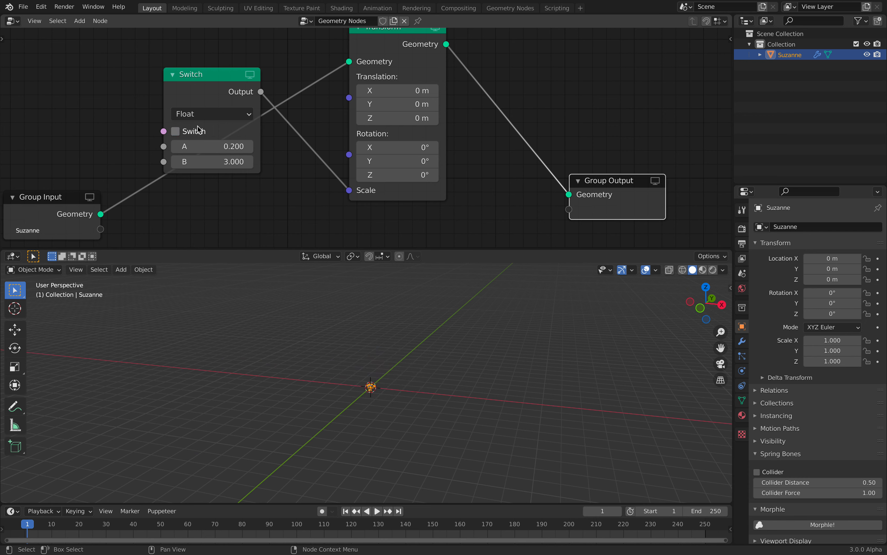
Change the Switch node's input type to Geometry and link the Group Input geometry to its A input
{"action": "left_click", "coordinate": [201, 114]}
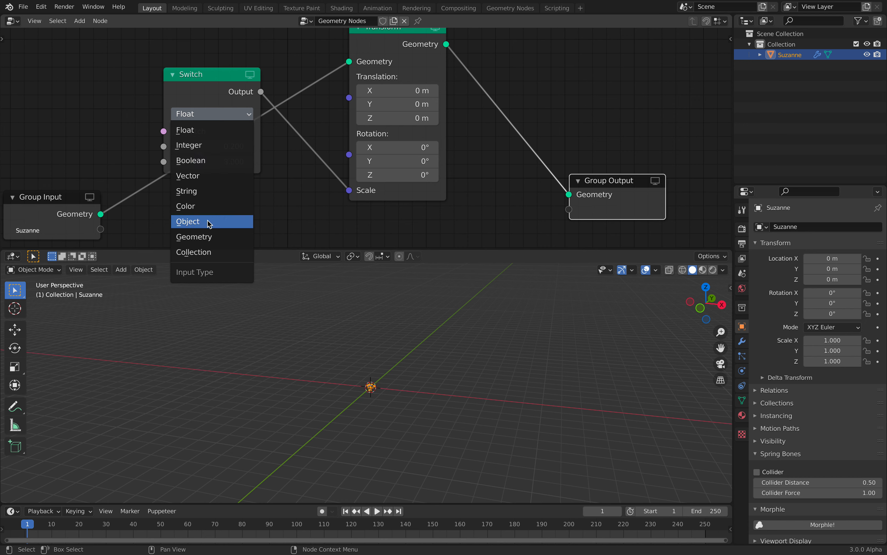
{"action": "left_click", "coordinate": [204, 237]}
{"action": "middle_click_drag", "start_coordinate": [201, 232], "coordinate": [230, 201]}
{"action": "left_click_drag", "start_coordinate": [263, 66], "coordinate": [300, 159]}
{"action": "middle_click_drag", "start_coordinate": [190, 174], "coordinate": [233, 123]}
{"action": "left_click_drag", "start_coordinate": [172, 132], "coordinate": [223, 147]}
{"action": "left_click_drag", "start_coordinate": [276, 172], "coordinate": [279, 171]}
{"action": "scroll", "coordinate": [330, 170], "scroll_direction": "down", "scroll_amount": 1}
{"action": "left_click_drag", "start_coordinate": [201, 139], "coordinate": [152, 118]}
{"action": "left_click_drag", "start_coordinate": [156, 122], "coordinate": [103, 100]}
{"action": "left_click_drag", "start_coordinate": [313, 119], "coordinate": [305, 94]}
Add a Cylinder mesh primitive node and link its geometry to the Switch node's B input
{"action": "key", "text": "shift+a"}
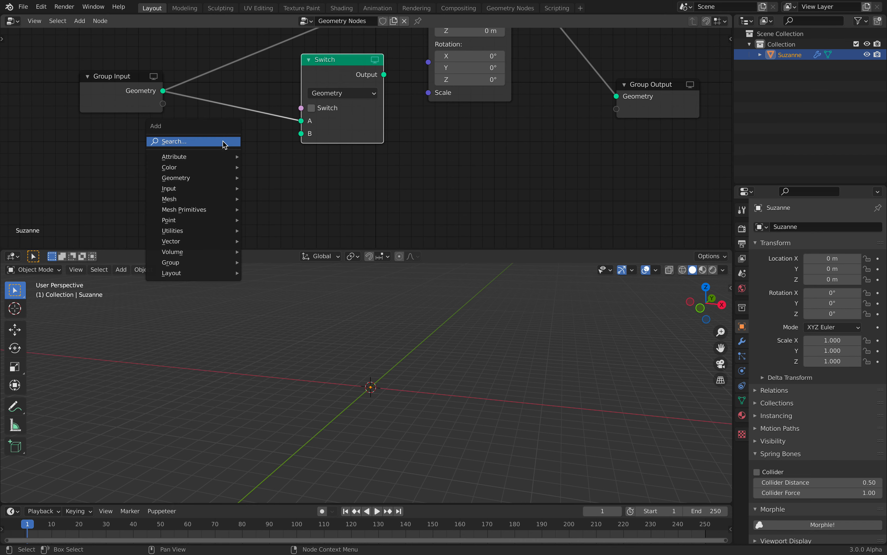
{"action": "mouse_move", "coordinate": [220, 212]}
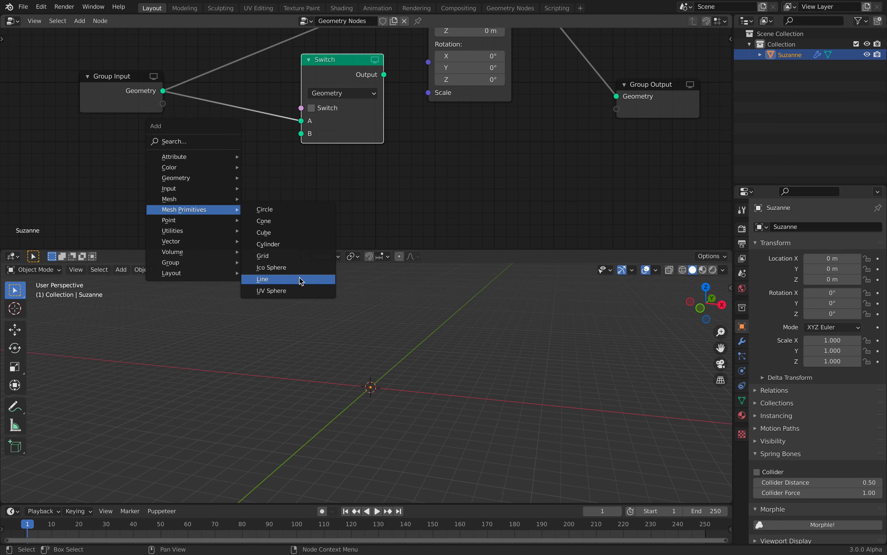
{"action": "left_click", "coordinate": [301, 244]}
{"action": "left_click", "coordinate": [210, 142]}
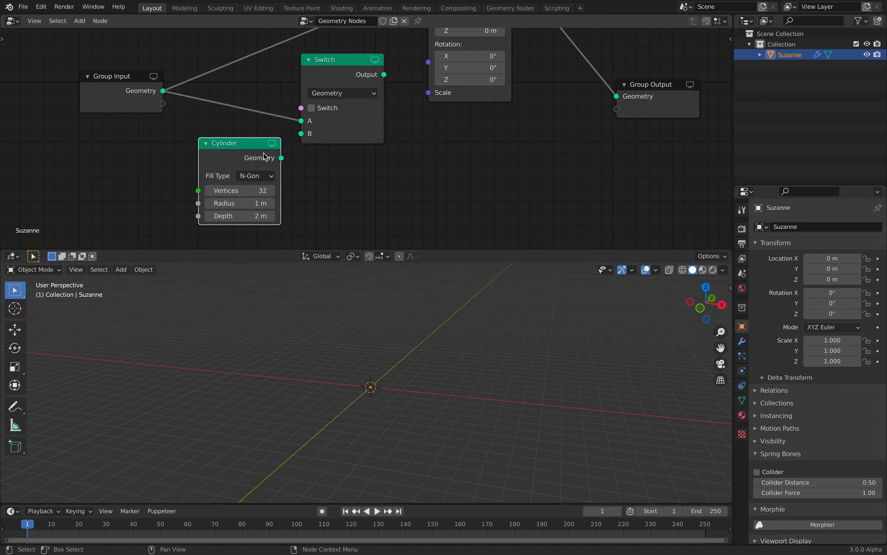
{"action": "left_click_drag", "start_coordinate": [281, 160], "coordinate": [301, 135]}
Link the Switch output directly to the Group Output geometry and delete the Transform node
{"action": "middle_click_drag", "start_coordinate": [353, 138], "coordinate": [320, 183]}
{"action": "left_click_drag", "start_coordinate": [353, 121], "coordinate": [585, 144]}
{"action": "left_click_drag", "start_coordinate": [602, 133], "coordinate": [507, 150]}
{"action": "left_click", "coordinate": [418, 85]}
{"action": "key", "text": "x"}
{"action": "middle_click_drag", "start_coordinate": [326, 122], "coordinate": [394, 80]}
{"action": "scroll", "coordinate": [395, 80], "scroll_direction": "up", "scroll_amount": 1}
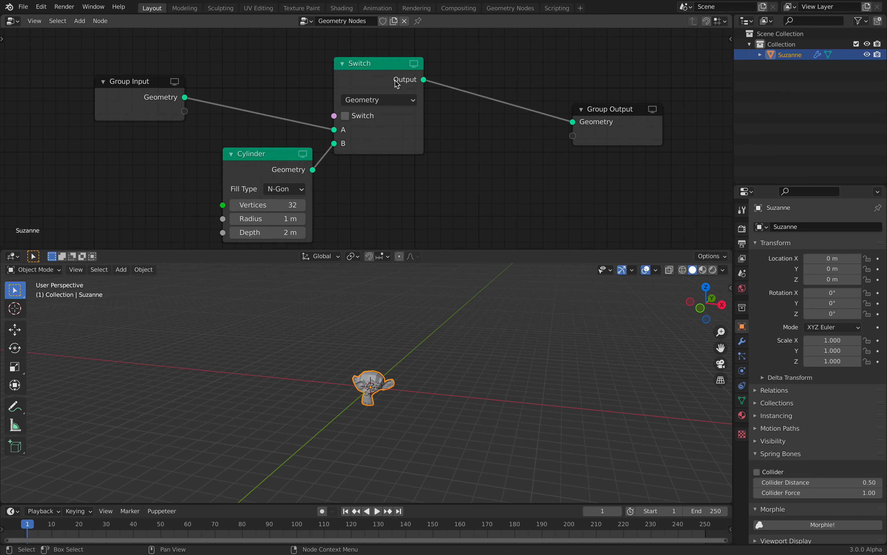
Rearrange the Switch, Cylinder, Group Input and Group Output nodes into a tidier layout
{"action": "left_click_drag", "start_coordinate": [396, 84], "coordinate": [444, 83]}
{"action": "left_click_drag", "start_coordinate": [256, 170], "coordinate": [278, 152]}
{"action": "left_click_drag", "start_coordinate": [158, 94], "coordinate": [178, 86]}
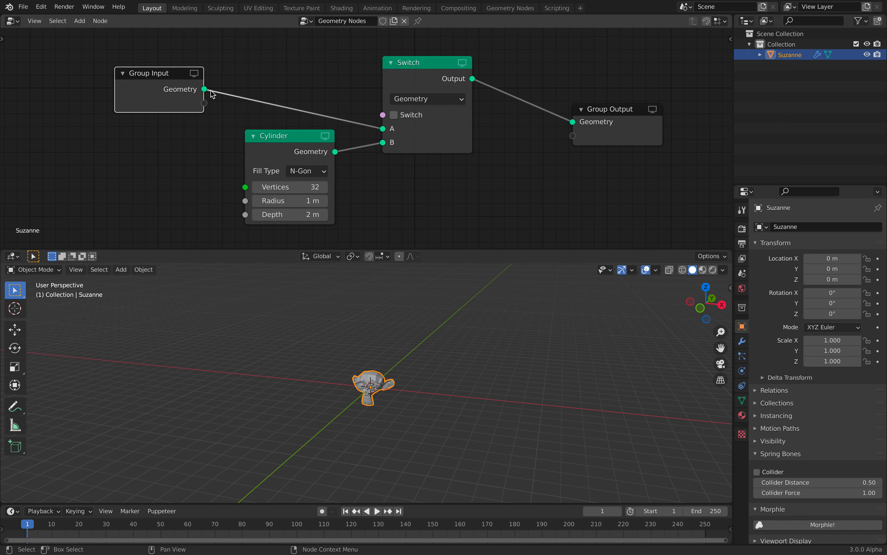
{"action": "scroll", "coordinate": [390, 364], "scroll_direction": "up", "scroll_amount": 5}
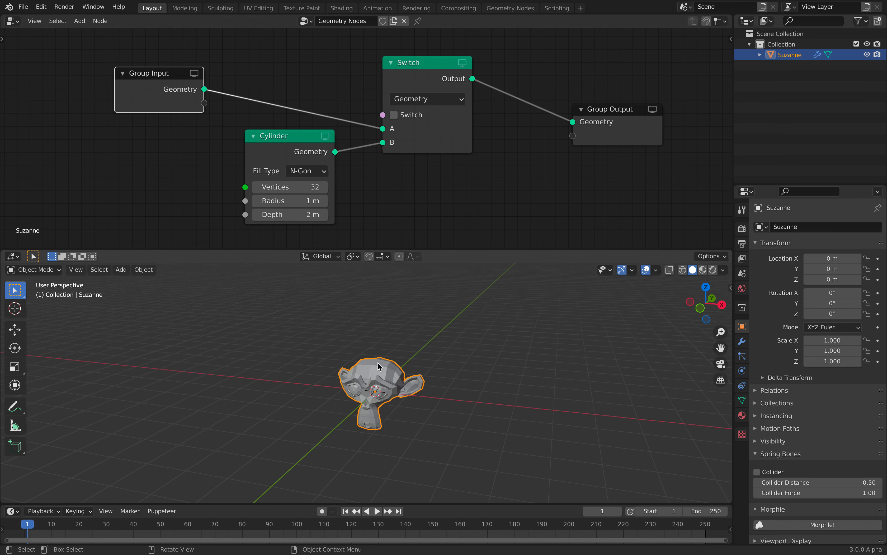
{"action": "left_click_drag", "start_coordinate": [583, 123], "coordinate": [552, 117]}
Toggle the Switch on and off repeatedly to compare the Suzanne and cylinder geometry
{"action": "left_click", "coordinate": [394, 115]}
{"action": "middle_click_drag", "start_coordinate": [473, 341], "coordinate": [499, 331]}
{"action": "left_click", "coordinate": [412, 117]}
{"action": "left_click", "coordinate": [411, 117]}
{"action": "left_click", "coordinate": [411, 117]}
{"action": "left_click", "coordinate": [412, 117]}
{"action": "left_click", "coordinate": [412, 117]}
{"action": "left_click", "coordinate": [407, 116]}
{"action": "left_click", "coordinate": [407, 116]}
{"action": "left_click", "coordinate": [407, 117]}
Expose the Switch node's Switch input through Group Input and set it to 0 in the Geometry Nodes modifier
{"action": "left_click_drag", "start_coordinate": [383, 115], "coordinate": [369, 70]}
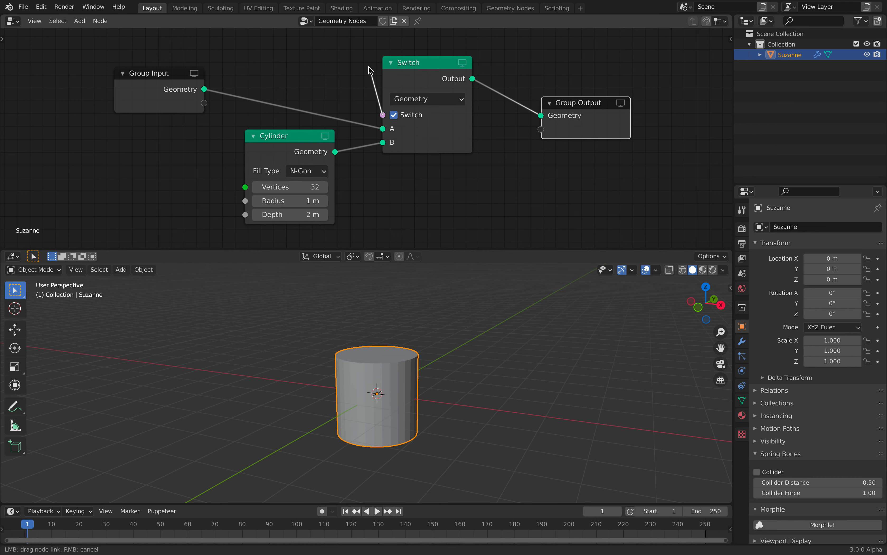
{"action": "left_click_drag", "start_coordinate": [308, 60], "coordinate": [204, 103]}
{"action": "left_click", "coordinate": [742, 341]}
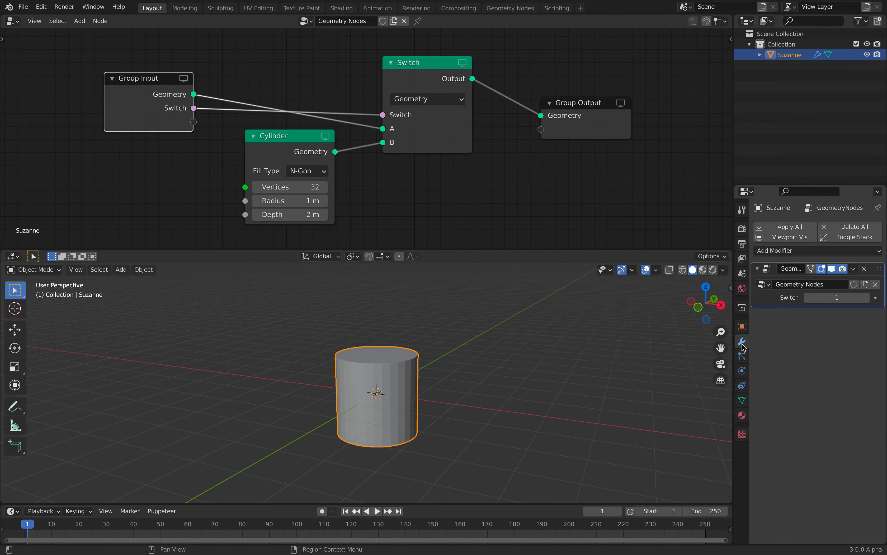
{"action": "middle_click_drag", "start_coordinate": [660, 336], "coordinate": [697, 350]}
{"action": "mouse_move", "coordinate": [834, 297]}
{"action": "left_mouse_down"}
{"action": "mouse_move", "coordinate": [823, 298]}
{"action": "mouse_move", "coordinate": [837, 298]}
{"action": "left_mouse_up"}
{"action": "left_click_drag", "start_coordinate": [836, 298], "coordinate": [823, 298]}
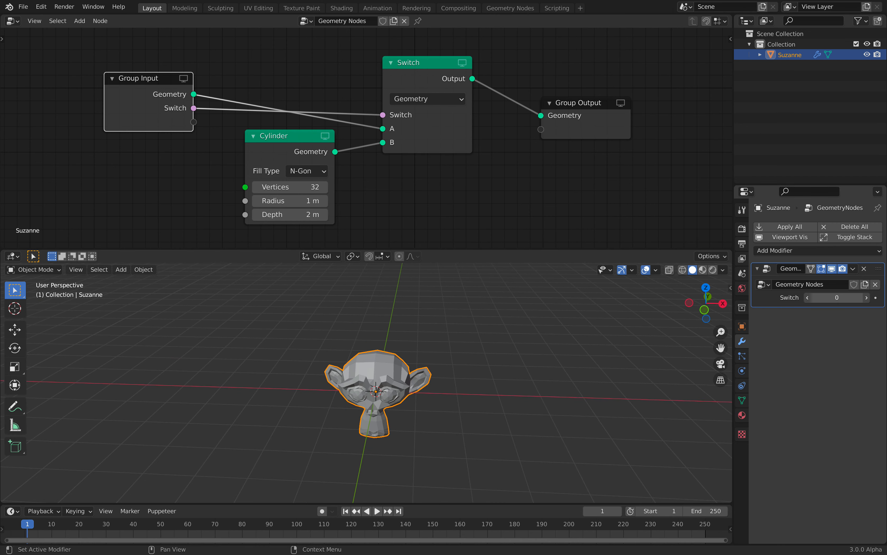
Duplicate Suzanne along the X axis and repeat the duplication three times to form an evenly spaced row
{"action": "middle_click_drag", "start_coordinate": [423, 382], "coordinate": [340, 358], "text": "shift"}
{"action": "key", "text": "shift+d"}
{"action": "key", "text": "x"}
{"action": "left_click", "coordinate": [459, 360]}
{"action": "key", "text": "shift+r"}
{"action": "key", "text": "shift+r"}
{"action": "key", "text": "shift+r"}
{"action": "scroll", "coordinate": [477, 340], "scroll_direction": "down", "scroll_amount": 3}
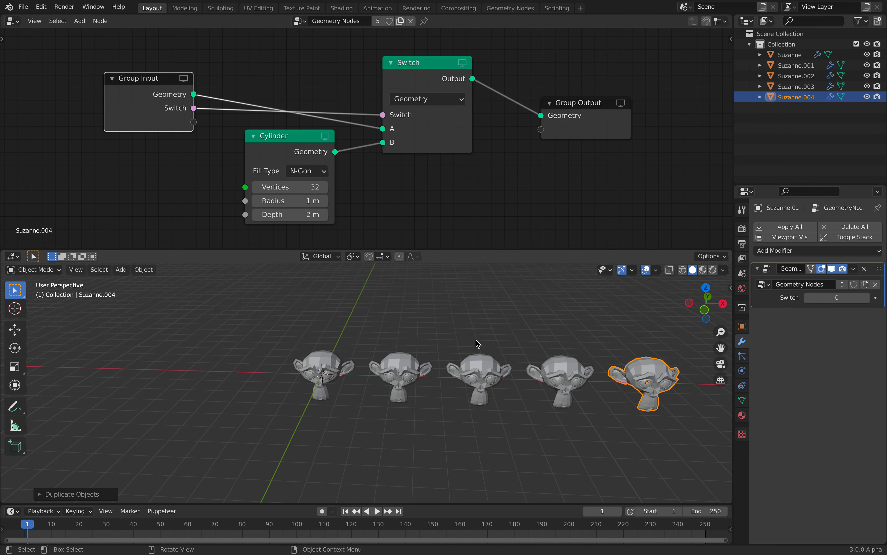
Set the modifier's Switch value to 1 on the three middle duplicates, leaving nothing selected
{"action": "middle_click_drag", "start_coordinate": [476, 340], "coordinate": [371, 343], "text": "shift"}
{"action": "left_click", "coordinate": [290, 378]}
{"action": "left_click_drag", "start_coordinate": [823, 298], "coordinate": [836, 298]}
{"action": "left_click", "coordinate": [371, 376]}
{"action": "left_click", "coordinate": [457, 367]}
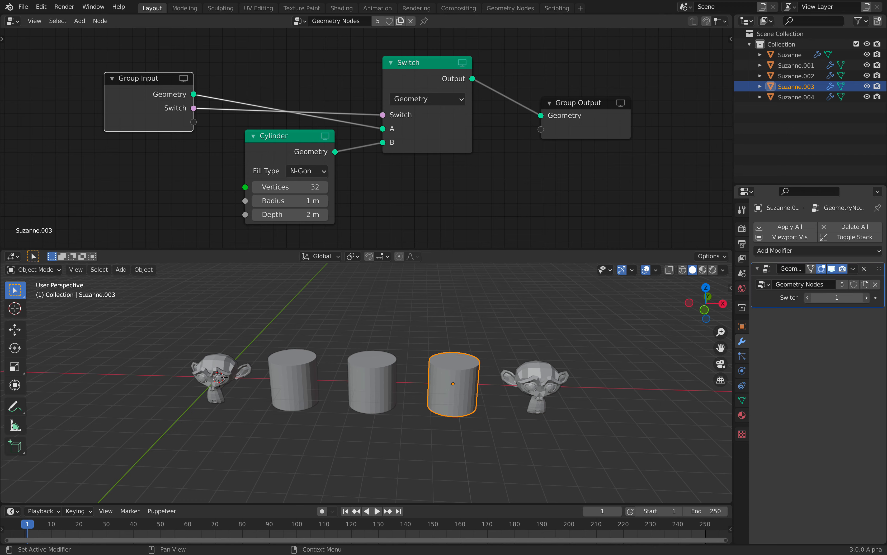
{"action": "middle_click_drag", "start_coordinate": [550, 312], "coordinate": [498, 309]}
{"action": "left_click", "coordinate": [468, 316]}
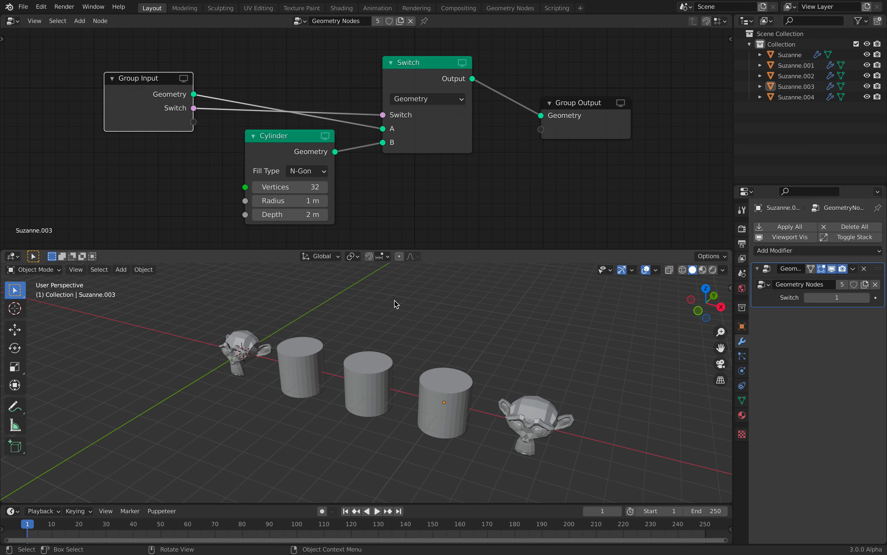
Save the file to the Desktop as switch_demo_001.blend
{"action": "key", "text": "super+s"}
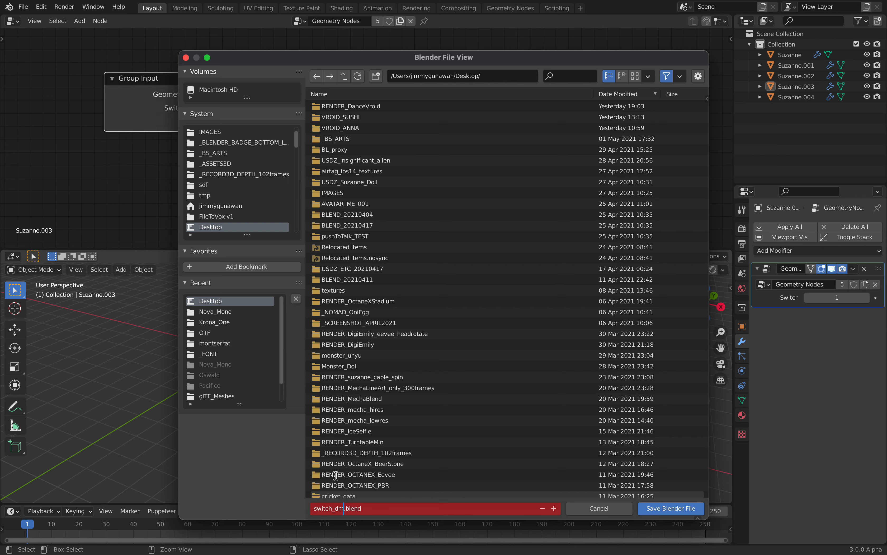
{"action": "key", "text": "Return"}
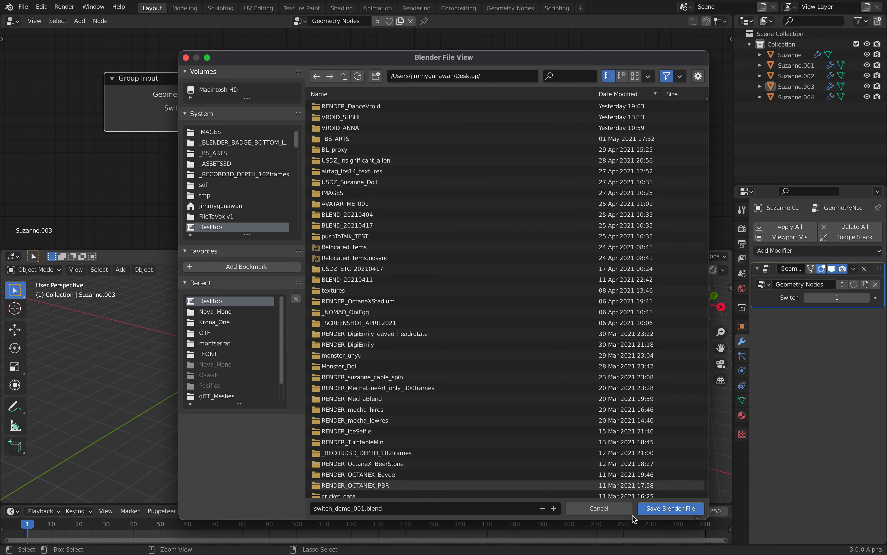
{"action": "left_click", "coordinate": [670, 509]}
Delete the duplicates Suzanne.001 to Suzanne.004 and select the original Suzanne
{"action": "middle_click_drag", "start_coordinate": [427, 391], "coordinate": [398, 290]}
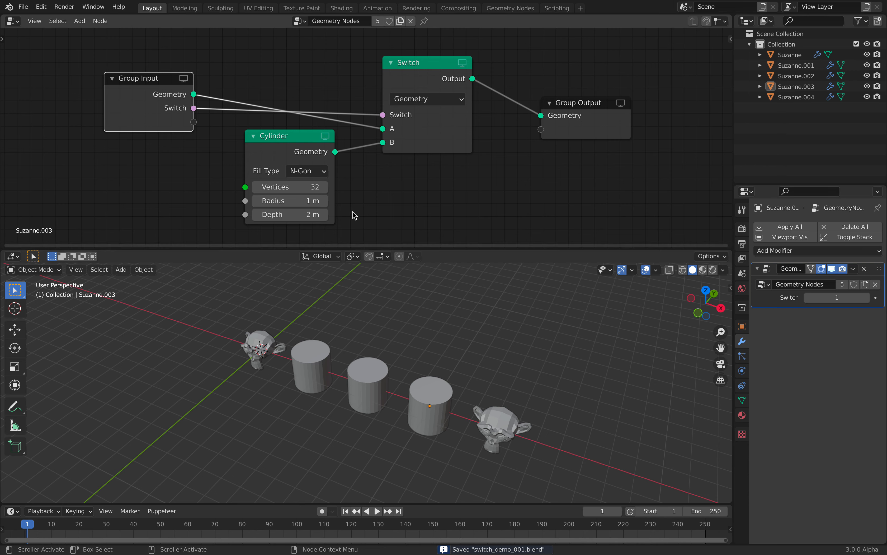
{"action": "middle_click_drag", "start_coordinate": [460, 358], "coordinate": [467, 345]}
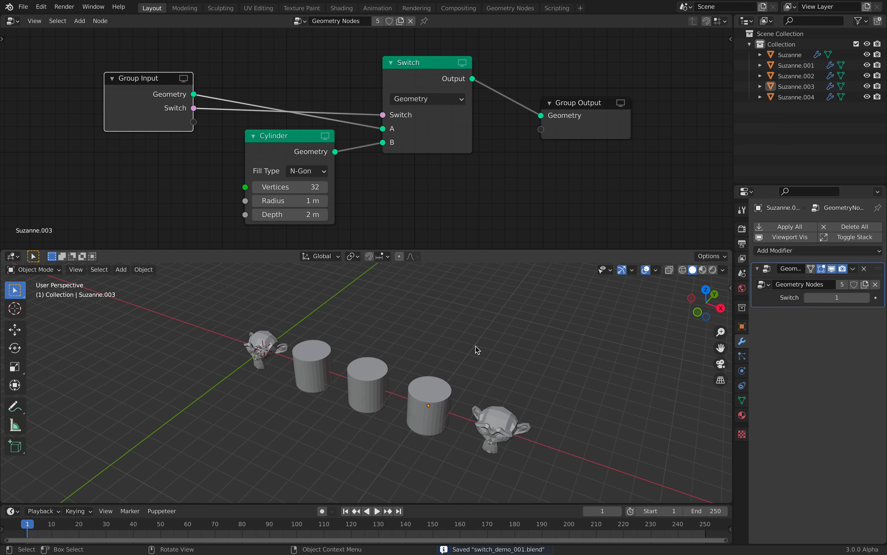
{"action": "key", "text": "a"}
{"action": "key", "text": "alt+a"}
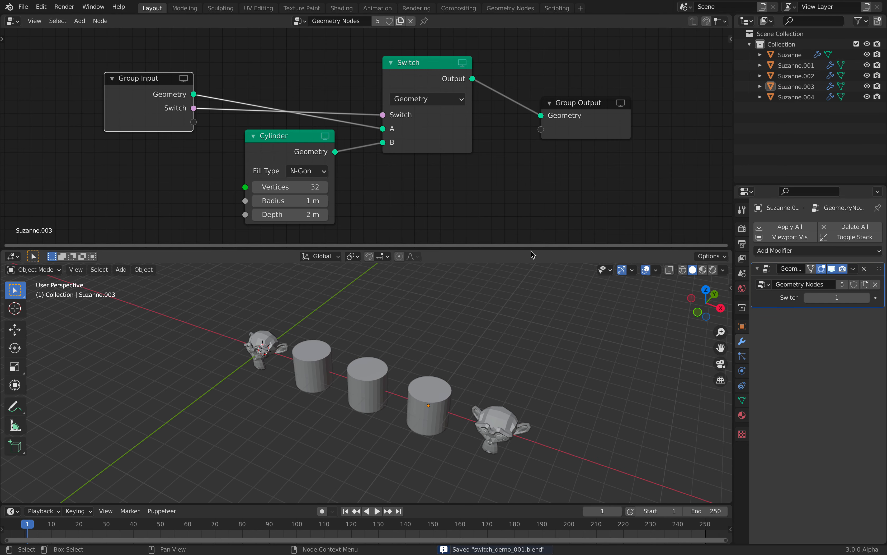
{"action": "left_click", "coordinate": [794, 65]}
{"action": "left_click", "coordinate": [793, 97], "text": "shift"}
{"action": "right_click", "coordinate": [792, 96]}
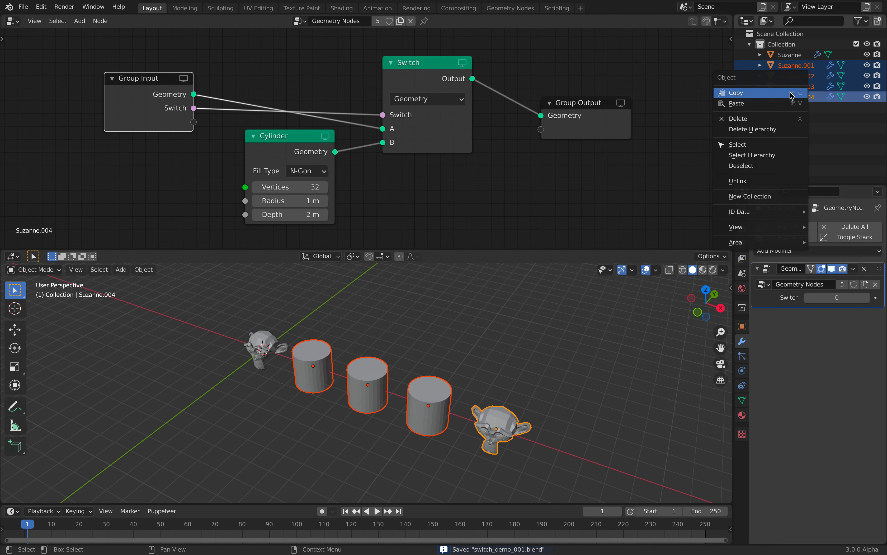
{"action": "left_click", "coordinate": [778, 119]}
{"action": "left_click", "coordinate": [790, 55]}
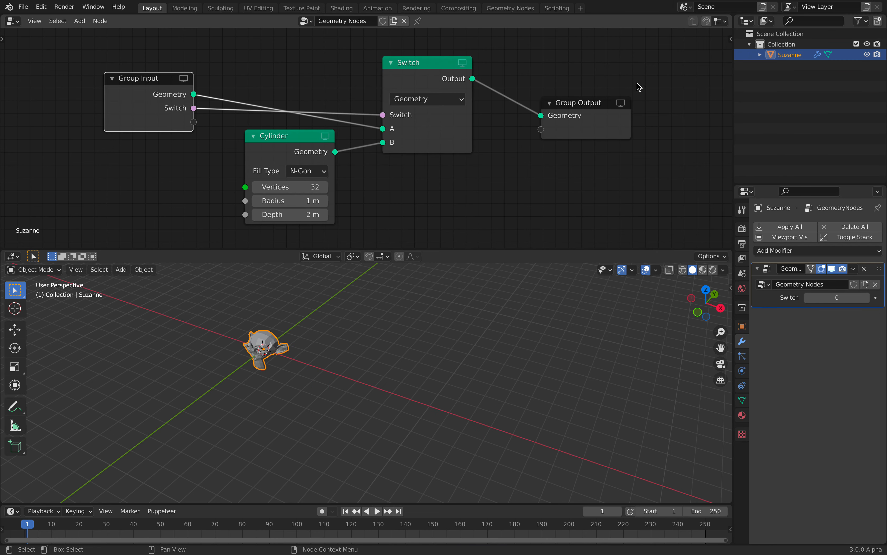
Save the file again and change the geometry node editor area to the Animation Nodes editor
{"action": "middle_click_drag", "start_coordinate": [654, 80], "coordinate": [506, 116], "text": "ctrl"}
{"action": "key", "text": "ctrl+s"}
{"action": "left_click", "coordinate": [13, 21]}
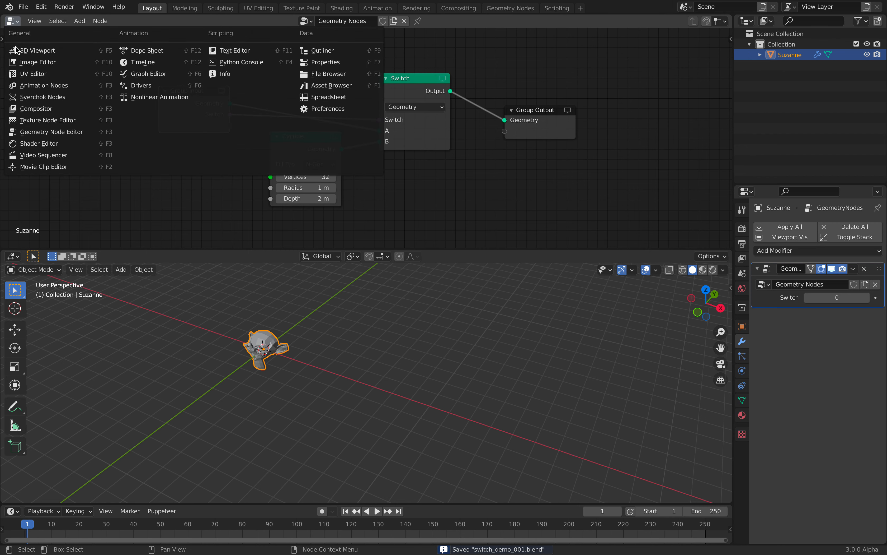
{"action": "left_click", "coordinate": [34, 86]}
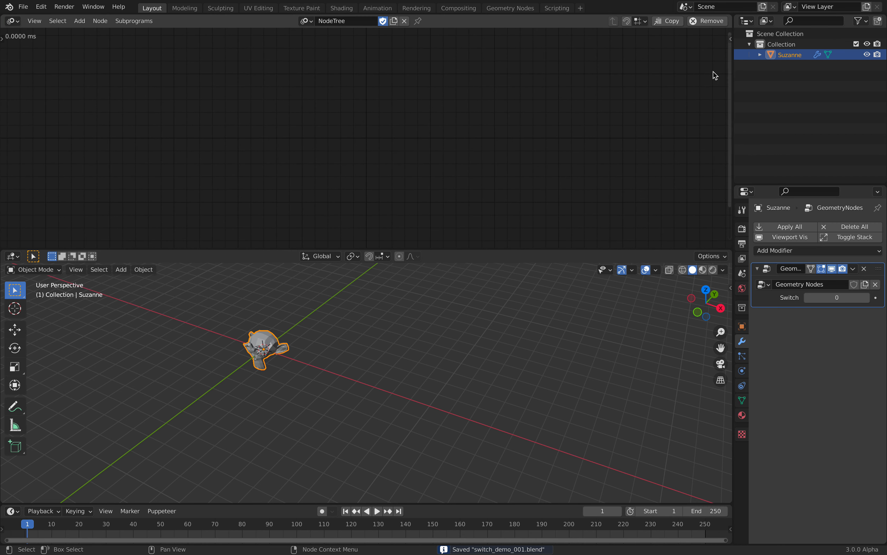
Turn off Always in the node tree's Auto Execution and enable Tree Changed, Frame Changed and Property Changed
{"action": "left_click", "coordinate": [731, 39]}
{"action": "left_click", "coordinate": [727, 94]}
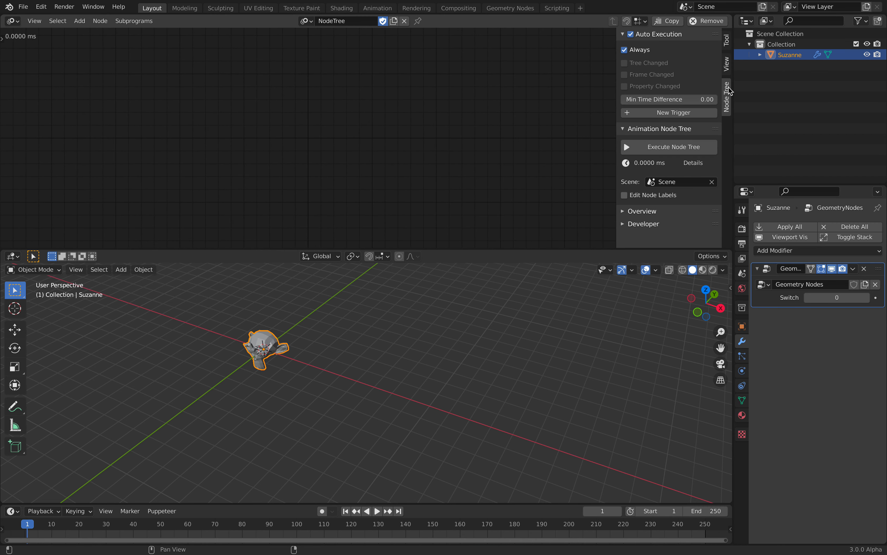
{"action": "left_click", "coordinate": [640, 50]}
{"action": "left_click", "coordinate": [649, 63]}
{"action": "left_click", "coordinate": [651, 74]}
{"action": "left_click", "coordinate": [655, 86]}
Add a grid Distribute Matrices node to the animation node tree
{"action": "key", "text": "shift+a"}
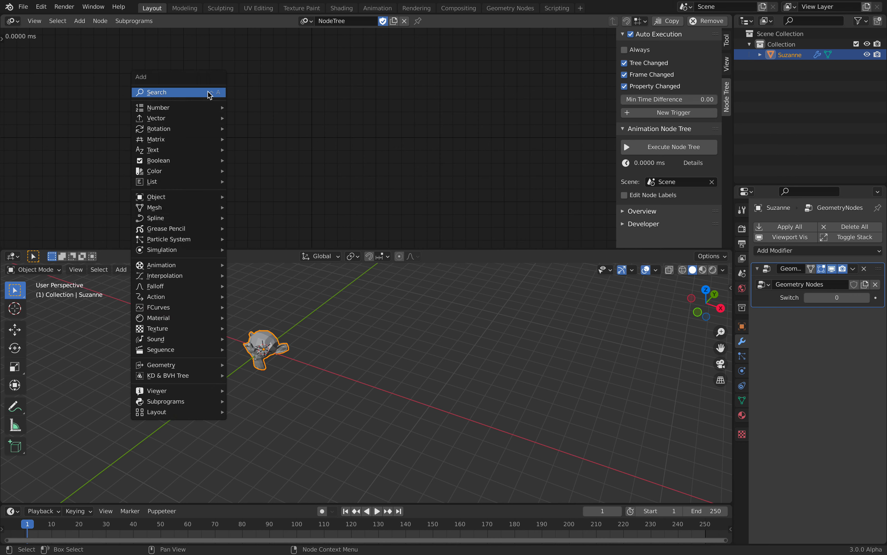
{"action": "left_click", "coordinate": [209, 94]}
{"action": "type", "text": "distrib"}
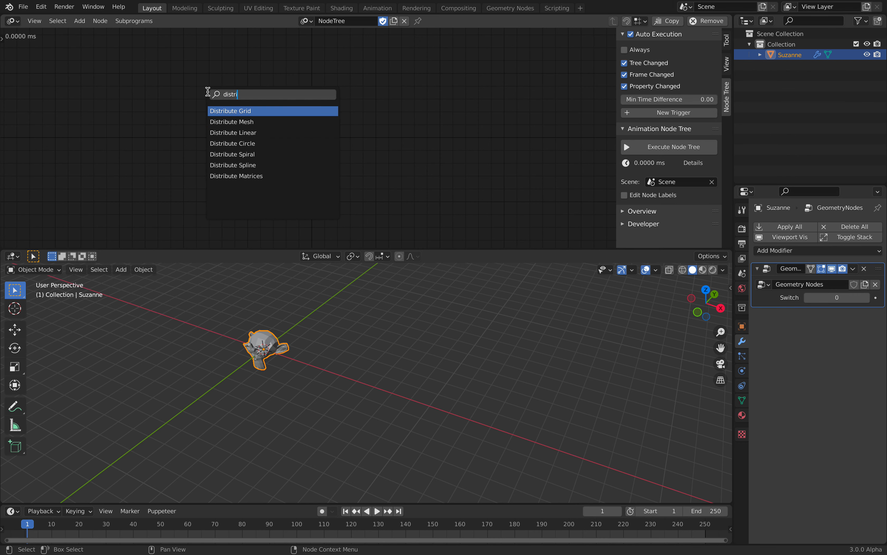
{"action": "key", "text": "Return"}
{"action": "left_click", "coordinate": [112, 66]}
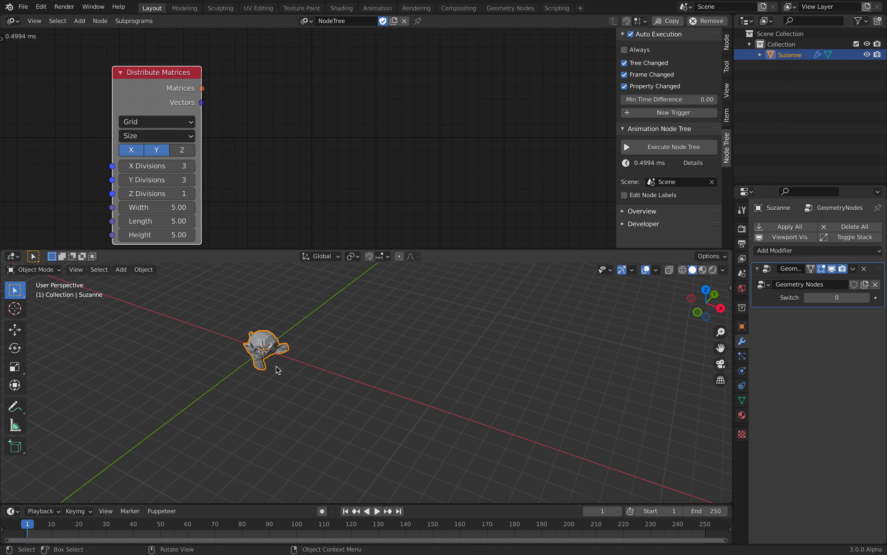
Add an Object Instancer node beside Distribute Matrices and use Suzanne as its source object
{"action": "scroll", "coordinate": [277, 367], "scroll_direction": "up", "scroll_amount": 3}
{"action": "key", "text": "shift+a"}
{"action": "left_click", "coordinate": [319, 121]}
{"action": "type", "text": "insta"}
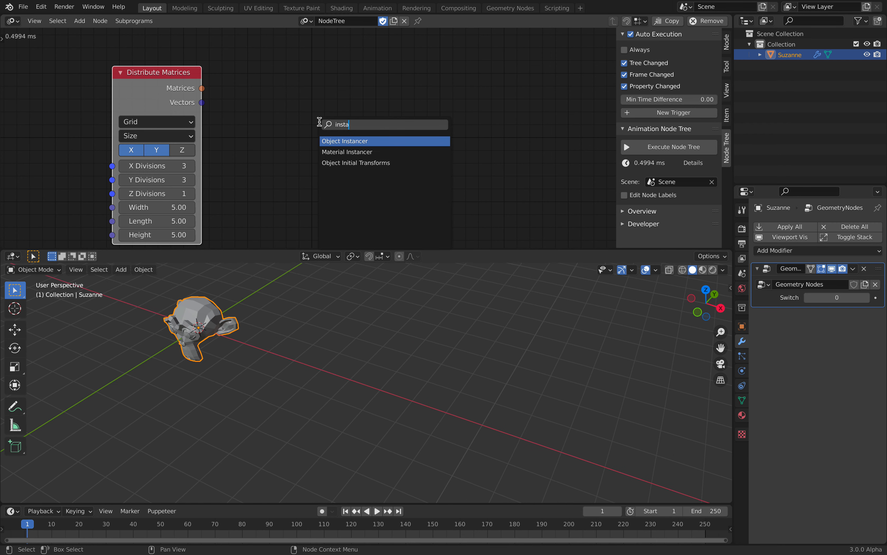
{"action": "key", "text": "Return"}
{"action": "left_click", "coordinate": [343, 208]}
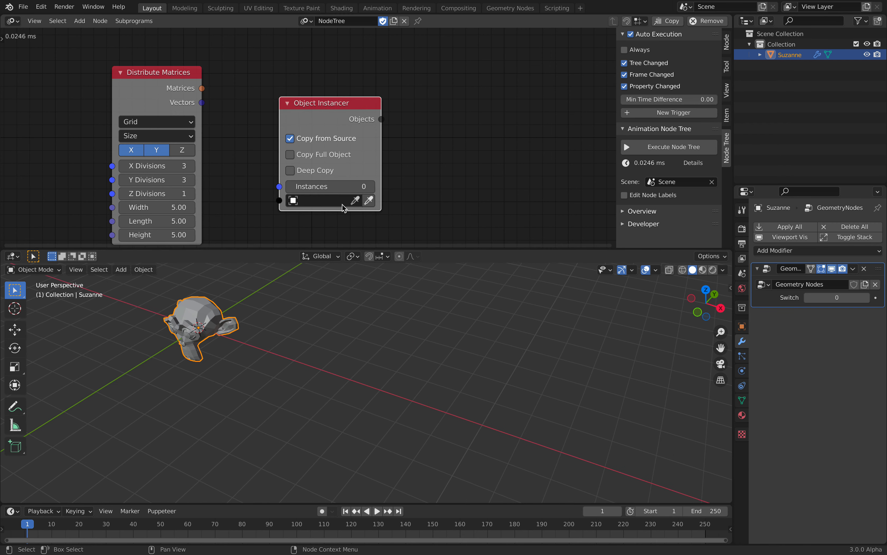
{"action": "left_click", "coordinate": [791, 57]}
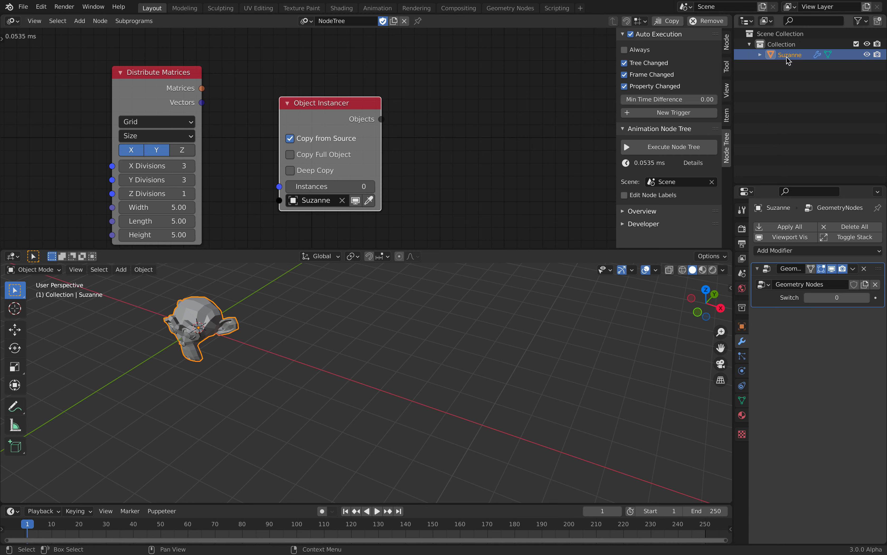
Enable Copy Full Object and Deep Copy on the instancer and link the grid's Matrices to its Instances input
{"action": "left_click_drag", "start_coordinate": [304, 115], "coordinate": [301, 98]}
{"action": "left_click_drag", "start_coordinate": [171, 88], "coordinate": [211, 117]}
{"action": "left_click_drag", "start_coordinate": [278, 170], "coordinate": [277, 170]}
Add an Object Matrix Output node and link the instancer's Objects and the grid's Matrices to it
{"action": "key", "text": "shift+a"}
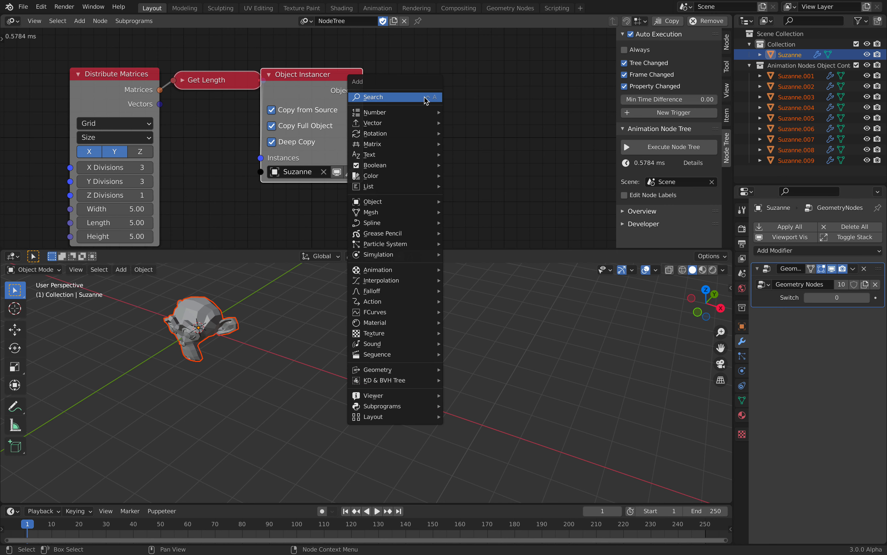
{"action": "type", "text": "matrix o"}
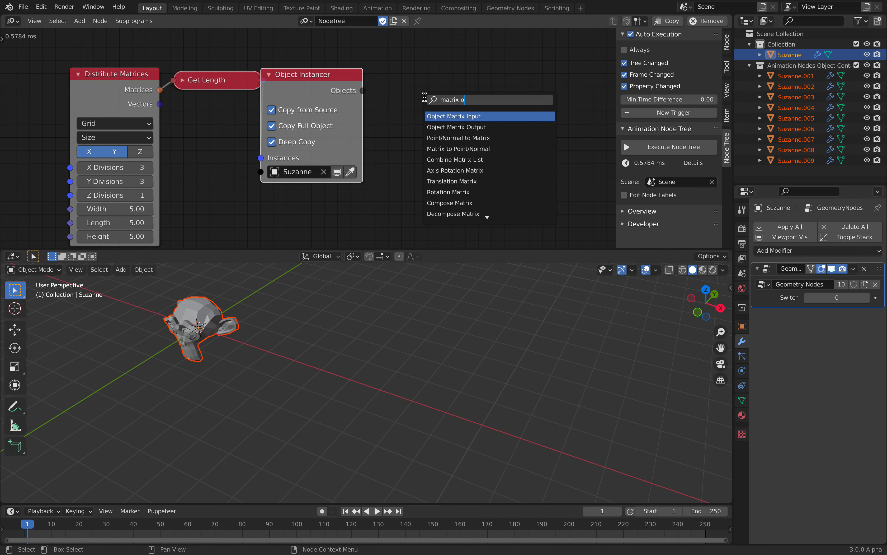
{"action": "key", "text": "Down"}
{"action": "key", "text": "Return"}
{"action": "left_click", "coordinate": [424, 97]}
{"action": "left_click_drag", "start_coordinate": [301, 86], "coordinate": [320, 80]}
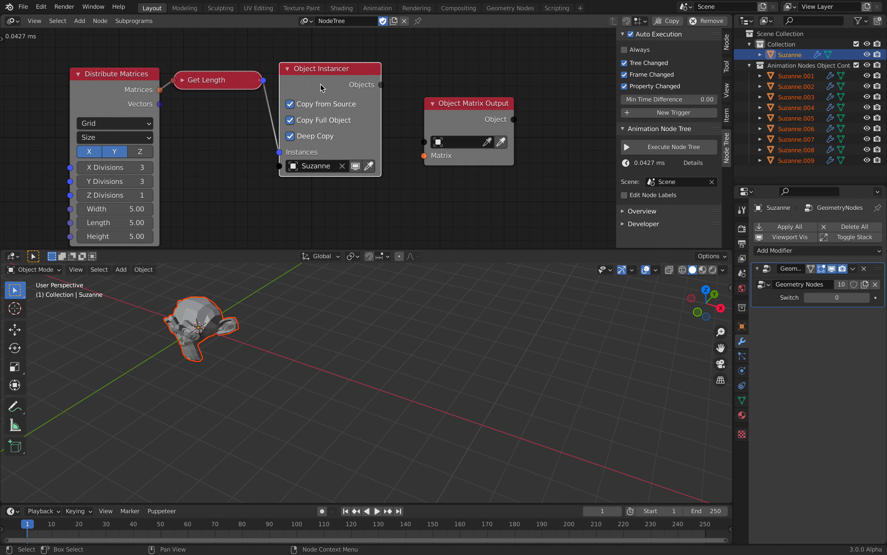
{"action": "left_click_drag", "start_coordinate": [466, 121], "coordinate": [479, 109]}
{"action": "left_click_drag", "start_coordinate": [382, 85], "coordinate": [436, 128]}
{"action": "left_click_drag", "start_coordinate": [160, 90], "coordinate": [437, 142]}
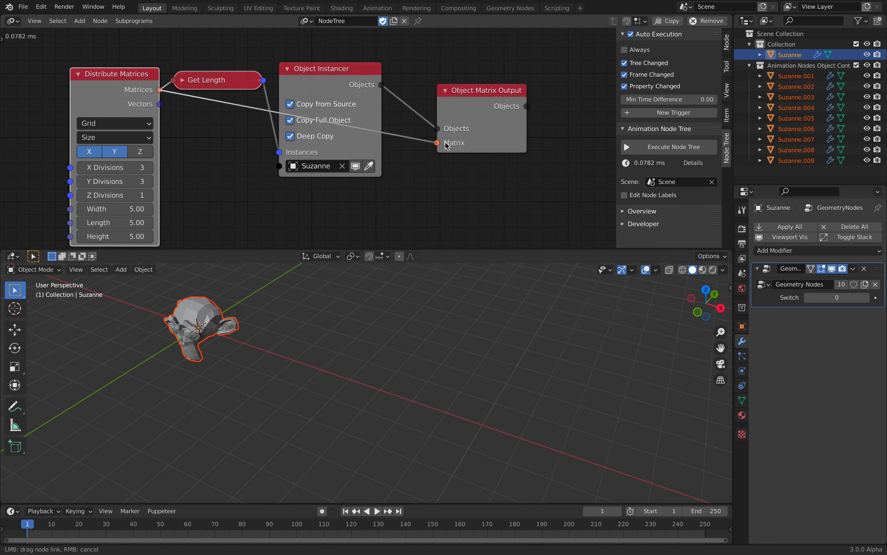
Set the grid distribution to 4 X and 4 Y divisions with a width and length of 8.18
{"action": "middle_click_drag", "start_coordinate": [424, 350], "coordinate": [332, 349]}
{"action": "middle_click_drag", "start_coordinate": [307, 301], "coordinate": [290, 268]}
{"action": "left_click", "coordinate": [148, 168]}
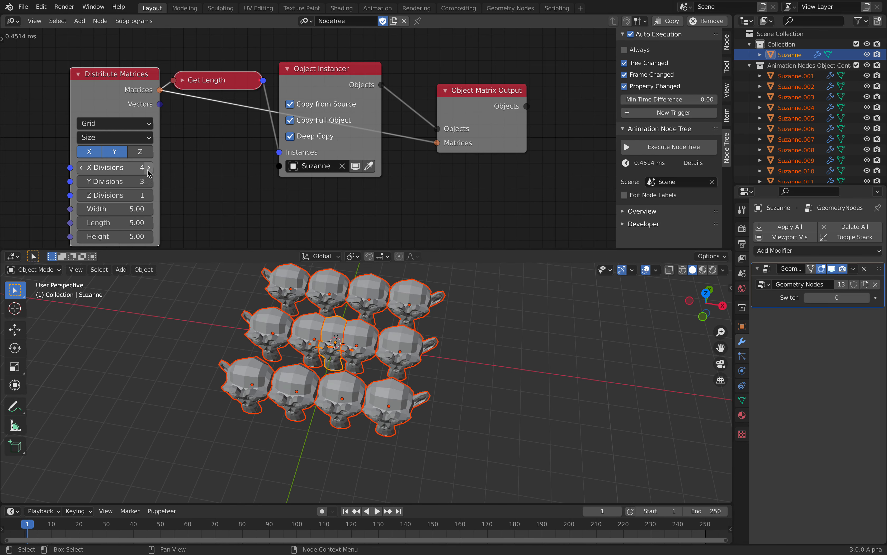
{"action": "left_click", "coordinate": [148, 181]}
{"action": "left_click_drag", "start_coordinate": [126, 209], "coordinate": [440, 356]}
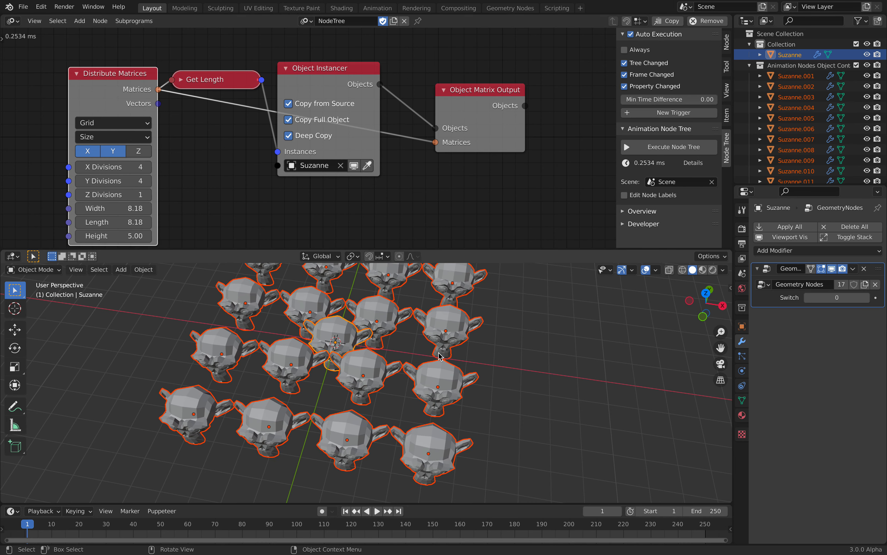
Select the original Suzanne and hide it in the viewport
{"action": "middle_click_drag", "start_coordinate": [439, 352], "coordinate": [412, 346]}
{"action": "left_click", "coordinate": [384, 337]}
{"action": "left_click", "coordinate": [365, 327]}
{"action": "middle_click_drag", "start_coordinate": [367, 315], "coordinate": [359, 344]}
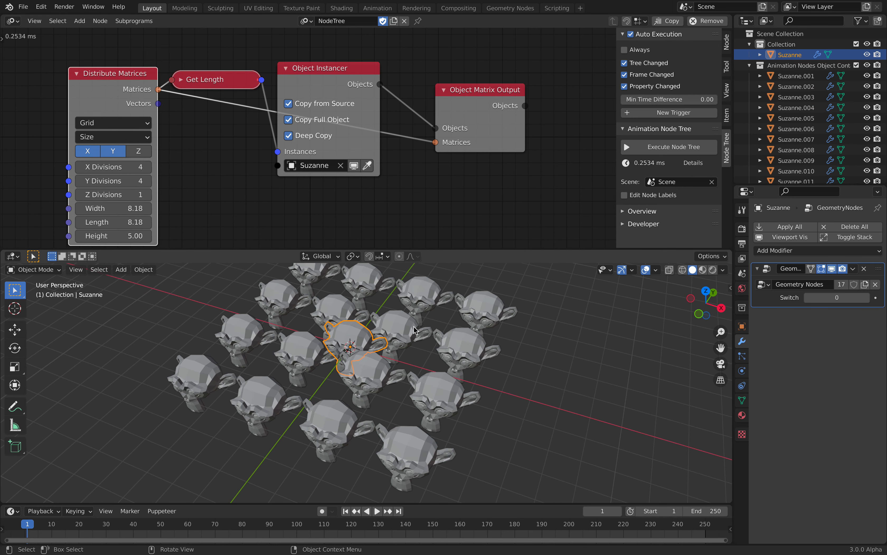
{"action": "left_click", "coordinate": [866, 55]}
Select several Suzanne instances in the grid one after another, finishing on Suzanne.011
{"action": "middle_click_drag", "start_coordinate": [587, 301], "coordinate": [434, 358]}
{"action": "left_click", "coordinate": [424, 384]}
{"action": "left_click", "coordinate": [413, 423]}
{"action": "left_click", "coordinate": [312, 370]}
{"action": "left_click", "coordinate": [418, 346]}
{"action": "left_click", "coordinate": [370, 336]}
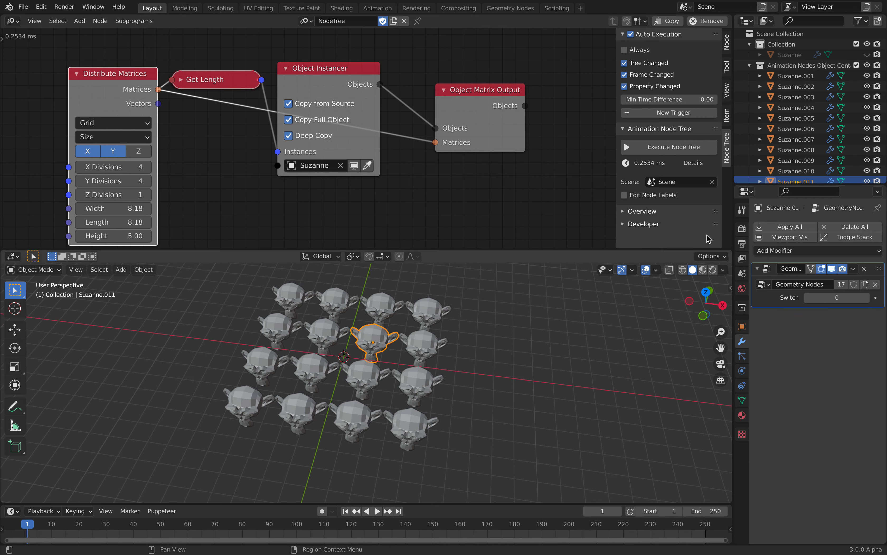
Hide the node editor's sidebar and save the file
{"action": "left_click_drag", "start_coordinate": [617, 140], "coordinate": [634, 140]}
{"action": "key", "text": "n"}
{"action": "middle_click_drag", "start_coordinate": [582, 120], "coordinate": [486, 117]}
{"action": "key", "text": "ctrl+s"}
Add an Object Attribute Output node after the Object Matrix Output node
{"action": "key", "text": "shift+a"}
{"action": "left_click", "coordinate": [512, 109]}
{"action": "type", "text": "at"}
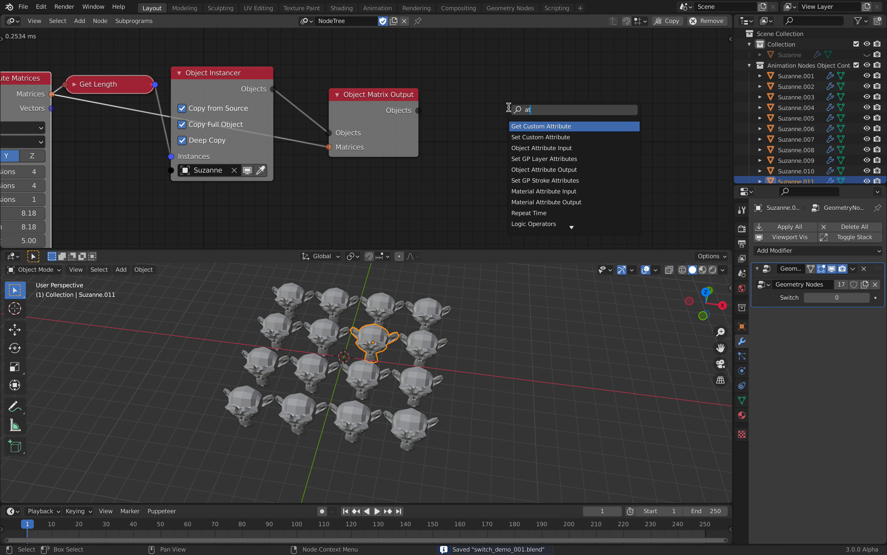
{"action": "key", "text": "Down"}
{"action": "key", "text": "Down"}
{"action": "key", "text": "Down"}
{"action": "key", "text": "Down"}
{"action": "key", "text": "Down"}
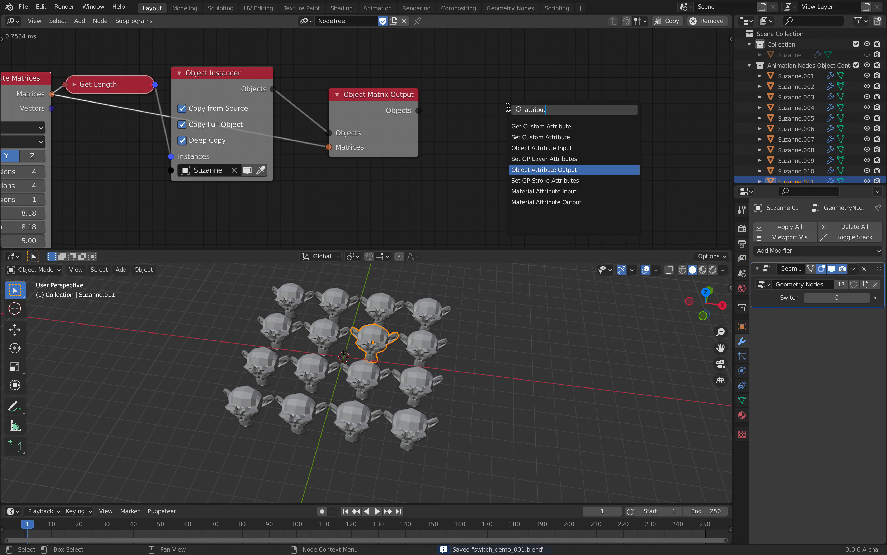
{"action": "key", "text": "Up"}
{"action": "key", "text": "Return"}
{"action": "left_click", "coordinate": [460, 103]}
Link the Object Matrix Output's Objects to the Object Attribute Output node and turn on Multiple Values
{"action": "left_click_drag", "start_coordinate": [418, 111], "coordinate": [429, 114]}
{"action": "left_click_drag", "start_coordinate": [488, 147], "coordinate": [486, 146]}
{"action": "left_click_drag", "start_coordinate": [524, 94], "coordinate": [526, 89]}
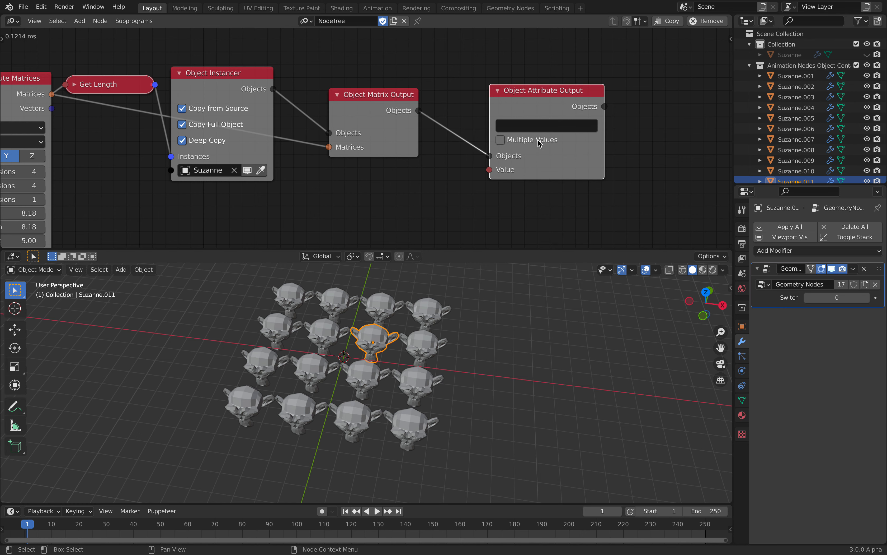
{"action": "left_click_drag", "start_coordinate": [603, 143], "coordinate": [632, 140]}
{"action": "middle_click_drag", "start_coordinate": [591, 133], "coordinate": [548, 132]}
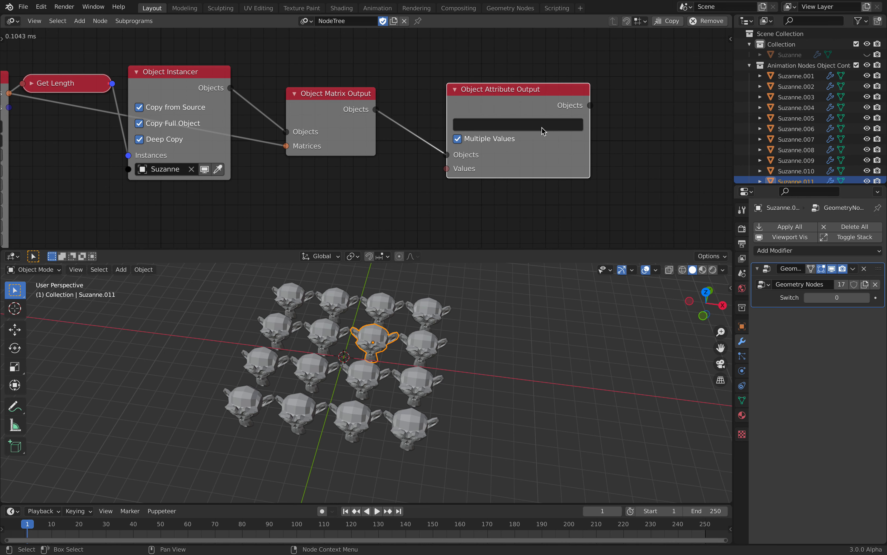
Copy the full data path of Suzanne.011's Switch value, paste it as the Object Attribute Output path and widen the node
{"action": "right_click", "coordinate": [828, 296]}
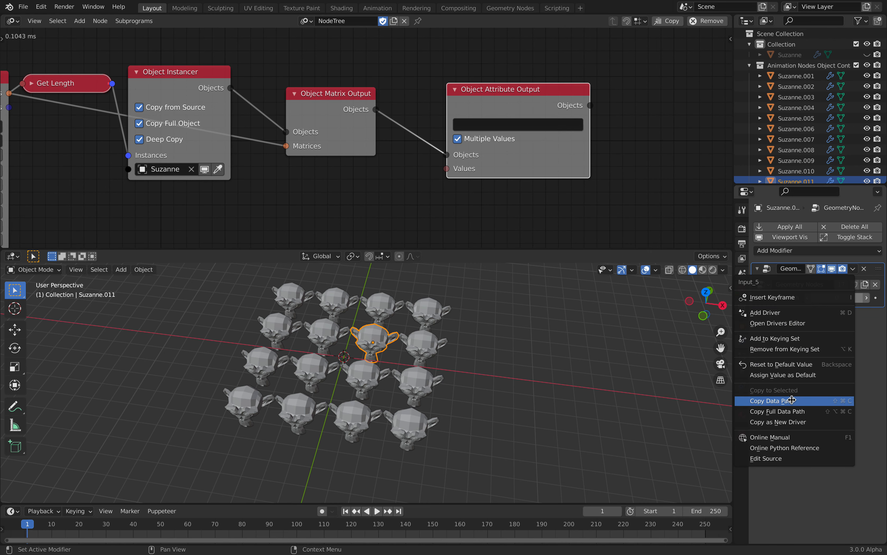
{"action": "left_click", "coordinate": [782, 409]}
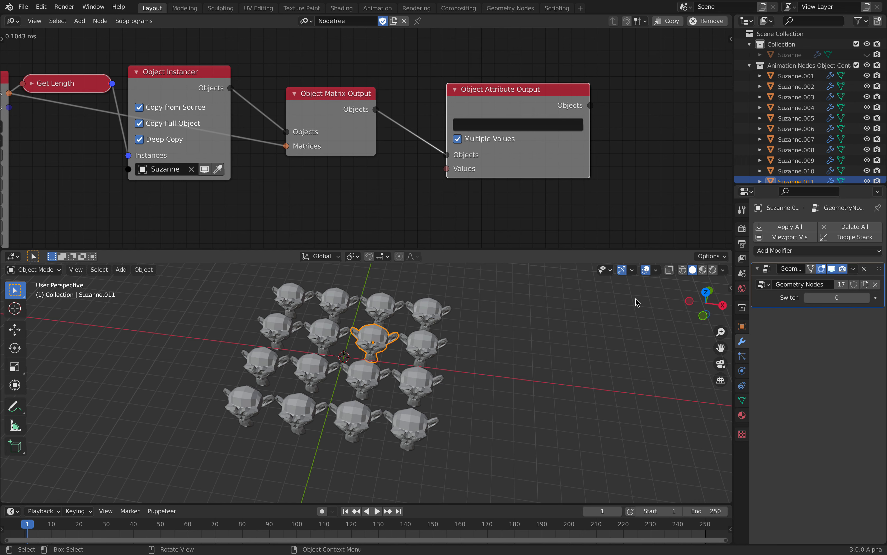
{"action": "right_click", "coordinate": [829, 299]}
{"action": "right_click", "coordinate": [830, 299]}
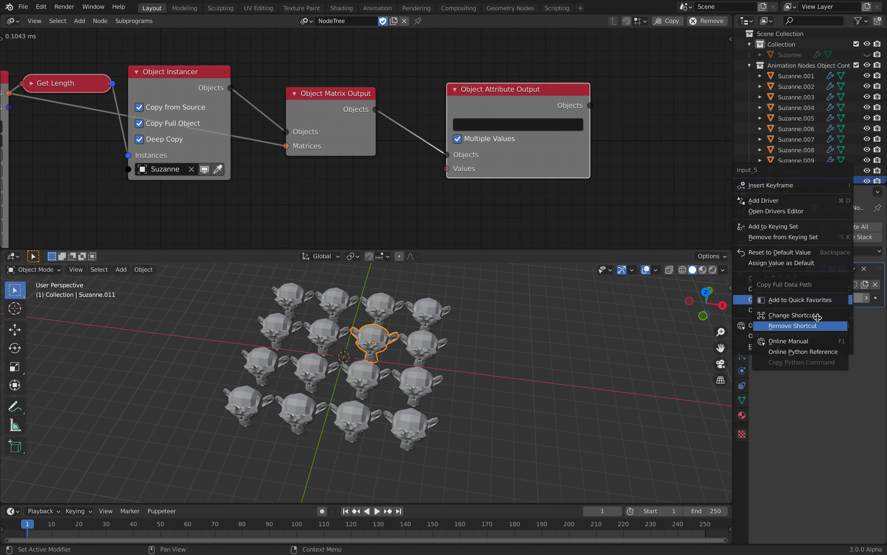
{"action": "key", "text": "ctrl+v"}
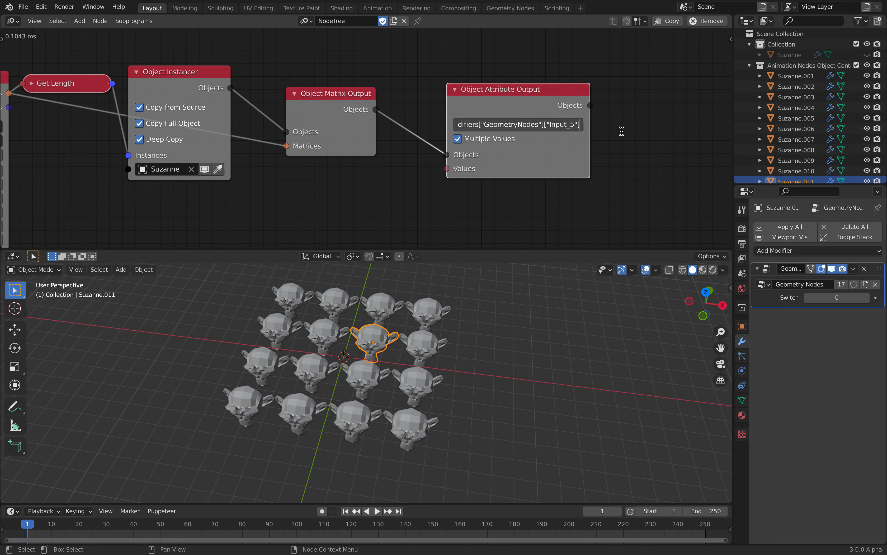
{"action": "middle_click_drag", "start_coordinate": [622, 133], "coordinate": [558, 147]}
{"action": "left_click_drag", "start_coordinate": [508, 147], "coordinate": [672, 146]}
{"action": "scroll", "coordinate": [527, 149], "scroll_direction": "up", "scroll_amount": 2}
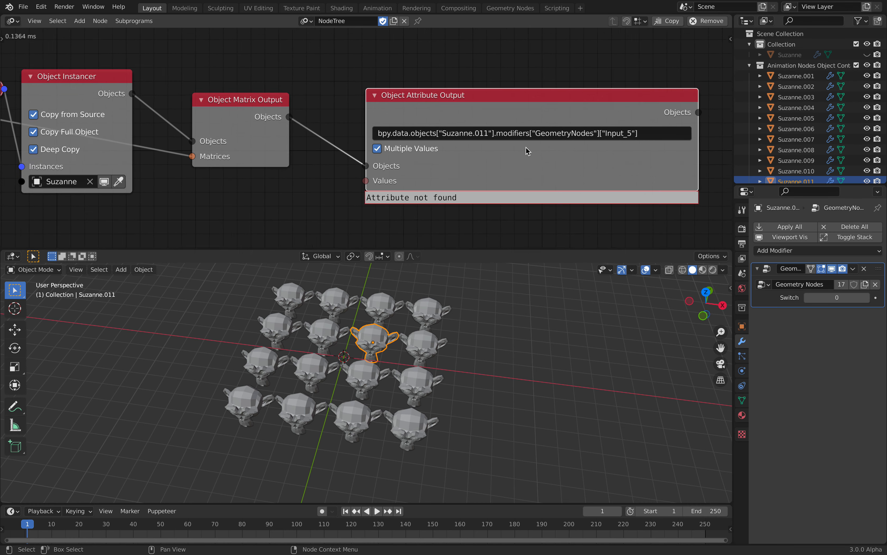
Shorten the Object Attribute Output path to modifiers["GeometryNodes"]["Input_5"]
{"action": "middle_click_drag", "start_coordinate": [397, 122], "coordinate": [339, 116]}
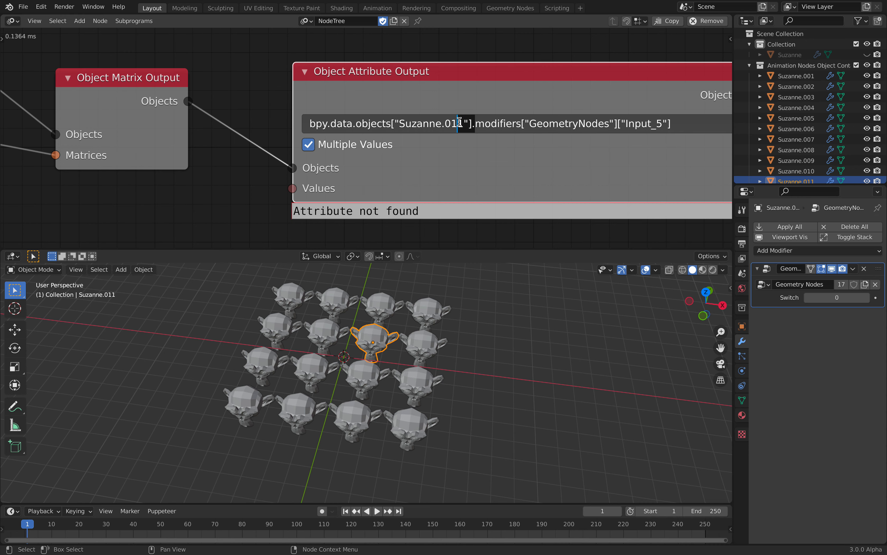
{"action": "left_click_drag", "start_coordinate": [454, 121], "coordinate": [281, 121]}
{"action": "key", "text": "BackSpace"}
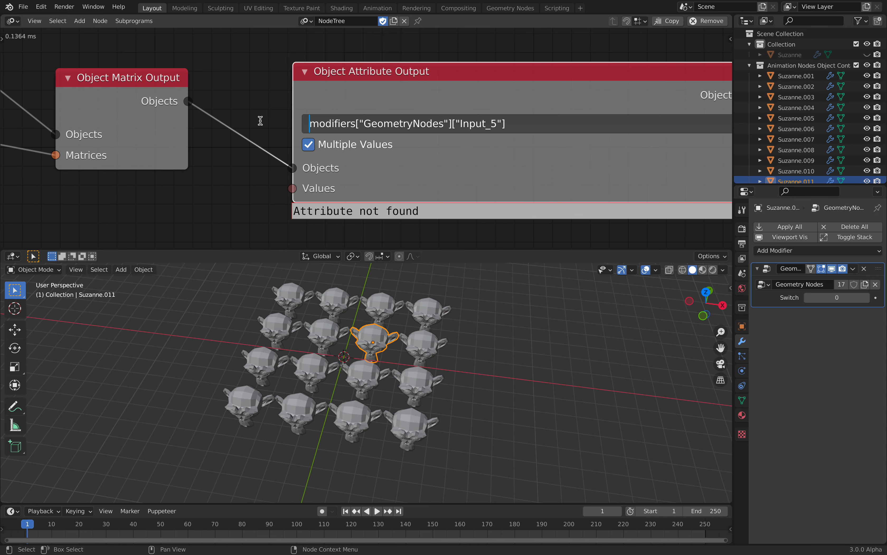
{"action": "key", "text": "Return"}
{"action": "scroll", "coordinate": [305, 132], "scroll_direction": "down", "scroll_amount": 4}
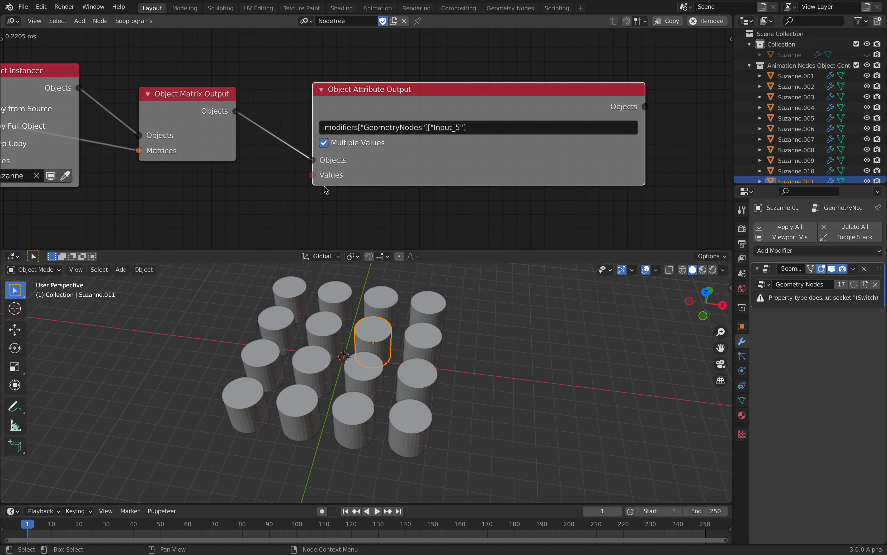
{"action": "middle_click_drag", "start_coordinate": [325, 187], "coordinate": [412, 122]}
{"action": "middle_click_drag", "start_coordinate": [361, 177], "coordinate": [362, 168]}
{"action": "key", "text": "shift+a"}
{"action": "left_click", "coordinate": [348, 160]}
{"action": "type", "text": "a nu"}
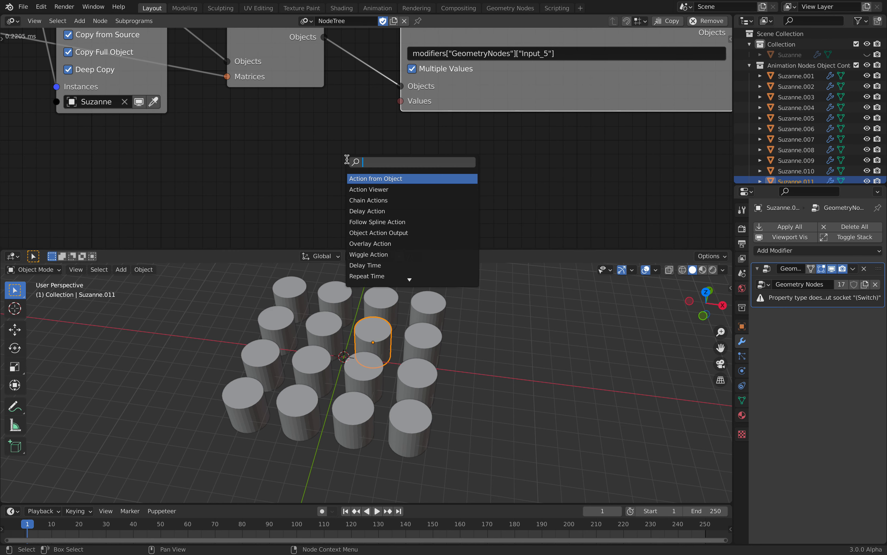
{"action": "key", "text": "Return"}
{"action": "left_click", "coordinate": [289, 121]}
Add a Random Number node below the Object Matrix Output and make it output a list of numbers
{"action": "key", "text": "shift+a"}
{"action": "left_click", "coordinate": [288, 121]}
{"action": "type", "text": "ra"}
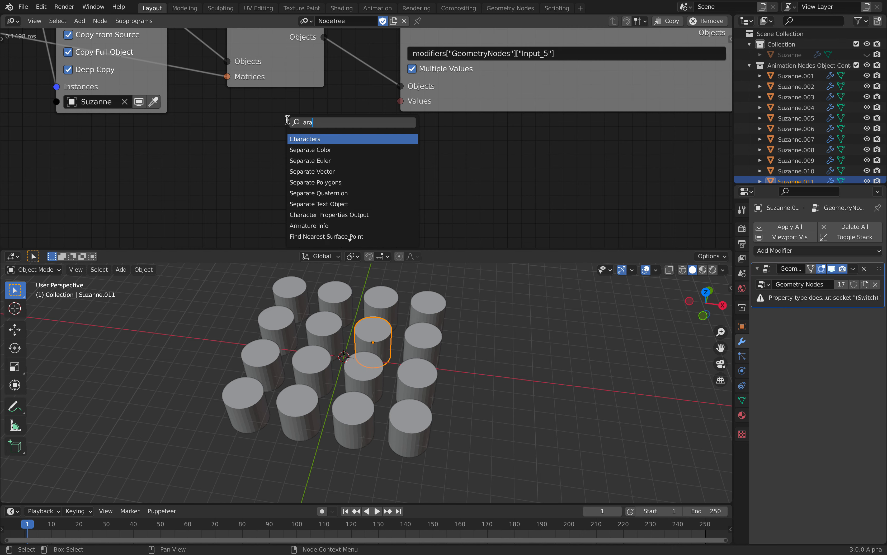
{"action": "type", "text": "ndom n"}
{"action": "key", "text": "Return"}
{"action": "left_click", "coordinate": [236, 115]}
{"action": "scroll", "coordinate": [312, 152], "scroll_direction": "down", "scroll_amount": 3}
{"action": "middle_click_drag", "start_coordinate": [312, 152], "coordinate": [356, 160]}
{"action": "left_click", "coordinate": [371, 165]}
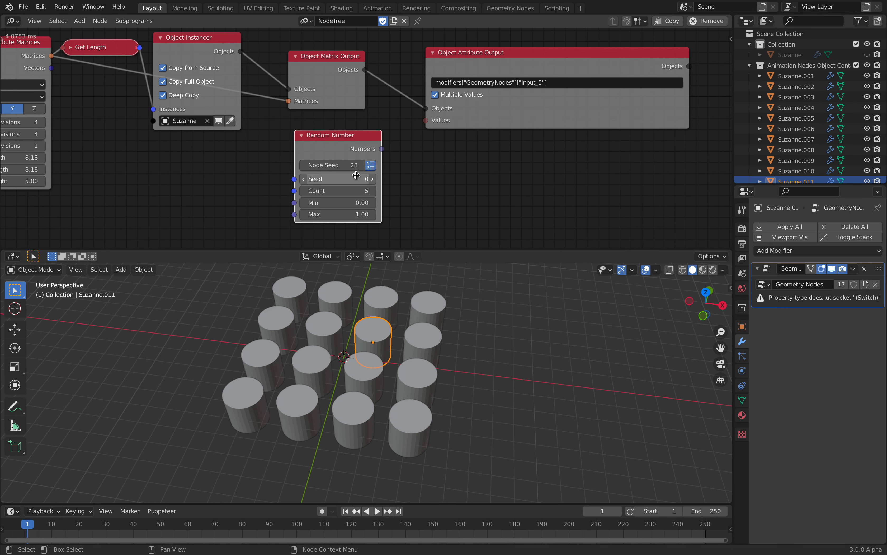
Set the Random Number node's count to 16
{"action": "scroll", "coordinate": [317, 182], "scroll_direction": "down", "scroll_amount": 3}
{"action": "middle_click_drag", "start_coordinate": [218, 175], "coordinate": [327, 176]}
{"action": "scroll", "coordinate": [324, 173], "scroll_direction": "up", "scroll_amount": 1}
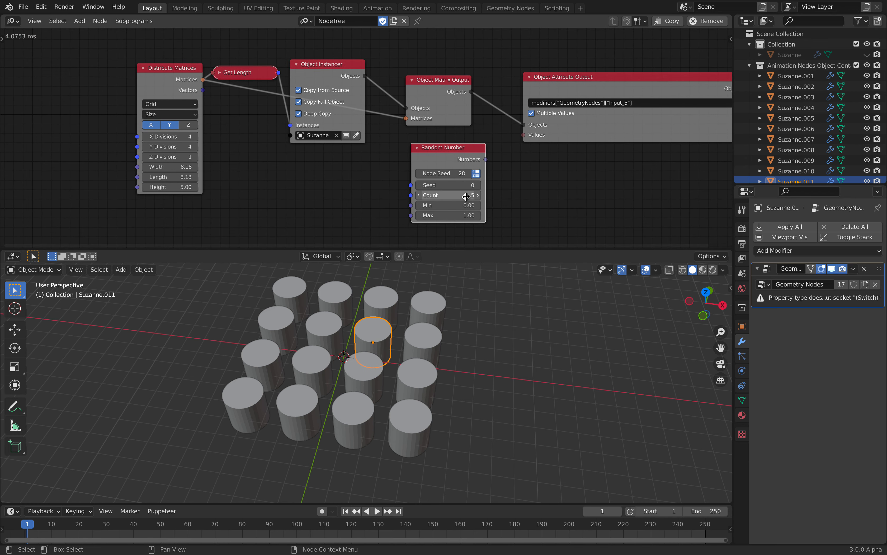
{"action": "key", "text": "Return"}
Add a Viewer node and link the Random Number node's Numbers to it
{"action": "middle_click_drag", "start_coordinate": [539, 194], "coordinate": [483, 175]}
{"action": "scroll", "coordinate": [488, 175], "scroll_direction": "up", "scroll_amount": 2}
{"action": "key", "text": "shift+a"}
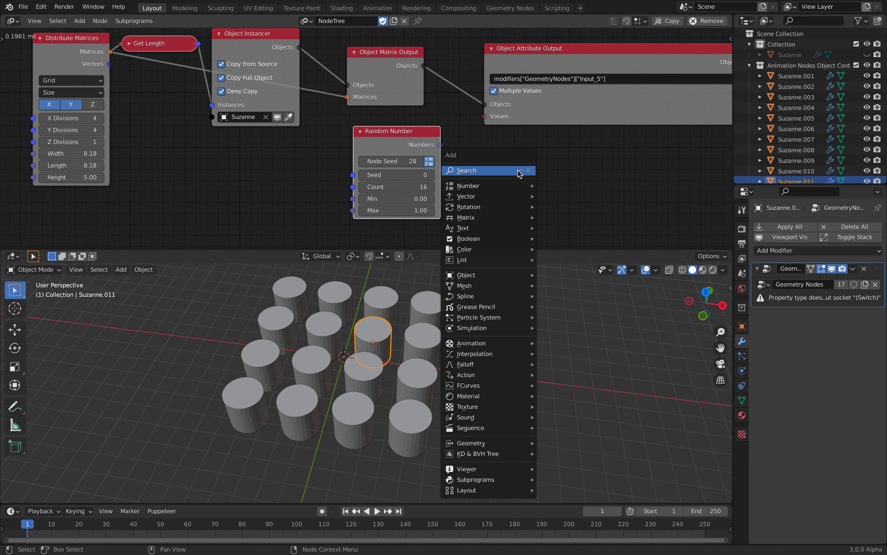
{"action": "left_click", "coordinate": [518, 171]}
{"action": "type", "text": "view"}
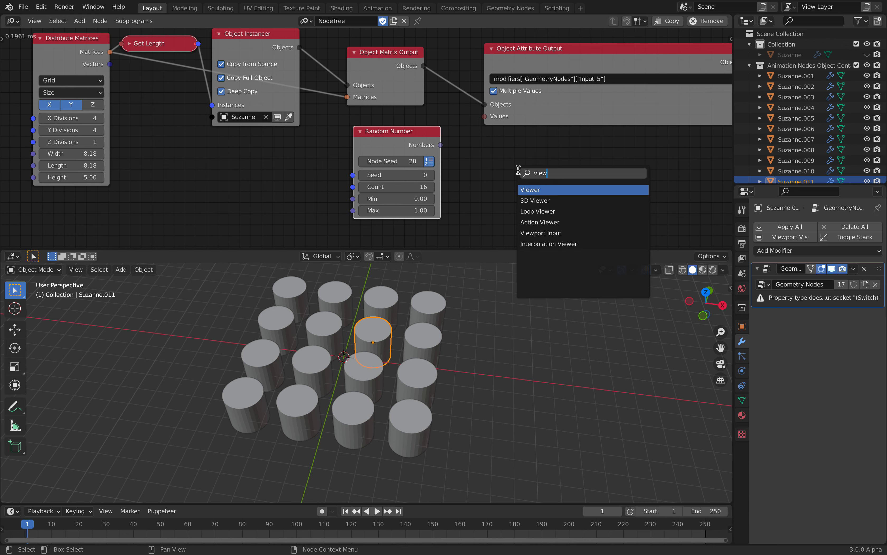
{"action": "type", "text": "er"}
{"action": "key", "text": "Return"}
{"action": "left_click", "coordinate": [519, 171]}
{"action": "left_click_drag", "start_coordinate": [440, 145], "coordinate": [523, 194]}
Check the listed random values in the Viewer and set the Random Number node's maximum to 2
{"action": "middle_click_drag", "start_coordinate": [508, 169], "coordinate": [420, 145]}
{"action": "scroll", "coordinate": [420, 145], "scroll_direction": "up", "scroll_amount": 3}
{"action": "middle_click_drag", "start_coordinate": [479, 182], "coordinate": [497, 100]}
{"action": "middle_click_drag", "start_coordinate": [538, 193], "coordinate": [492, 177]}
{"action": "scroll", "coordinate": [492, 177], "scroll_direction": "down", "scroll_amount": 4}
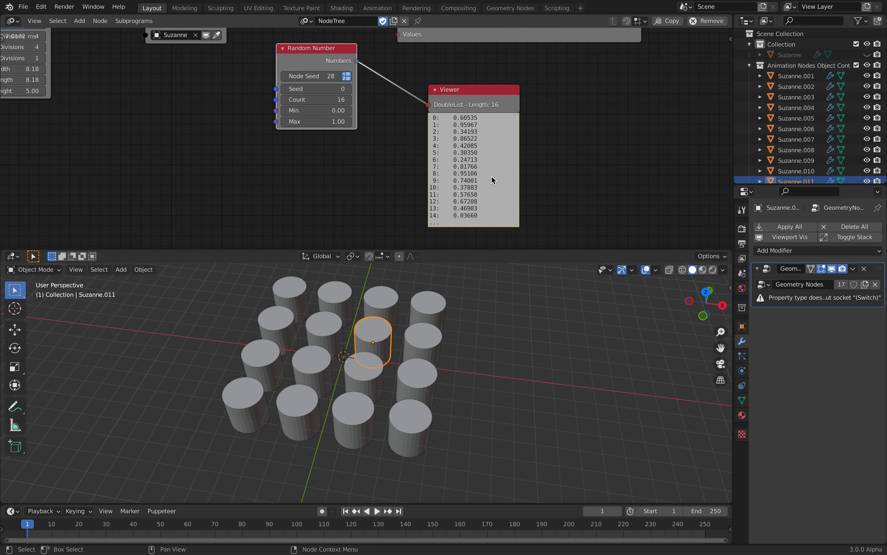
{"action": "middle_click_drag", "start_coordinate": [422, 126], "coordinate": [420, 156]}
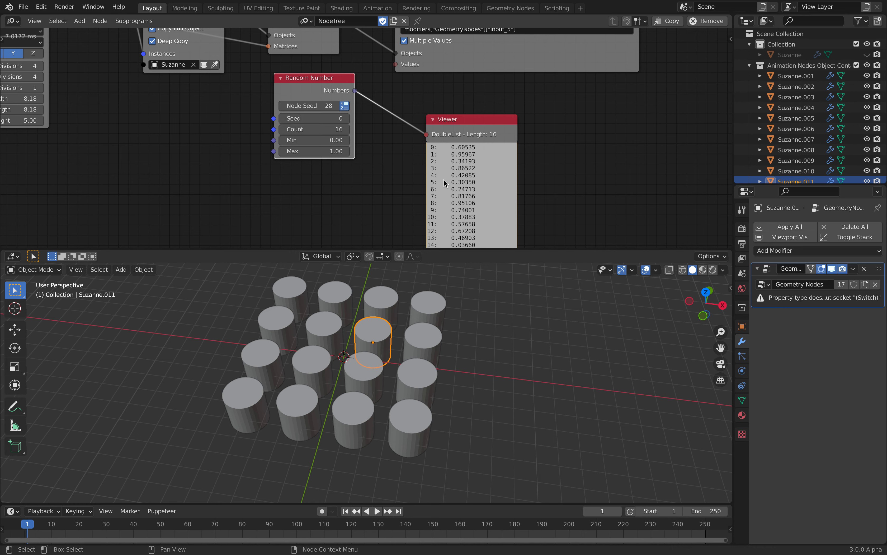
{"action": "left_click", "coordinate": [327, 151]}
{"action": "type", "text": "2"}
{"action": "key", "text": "Return"}
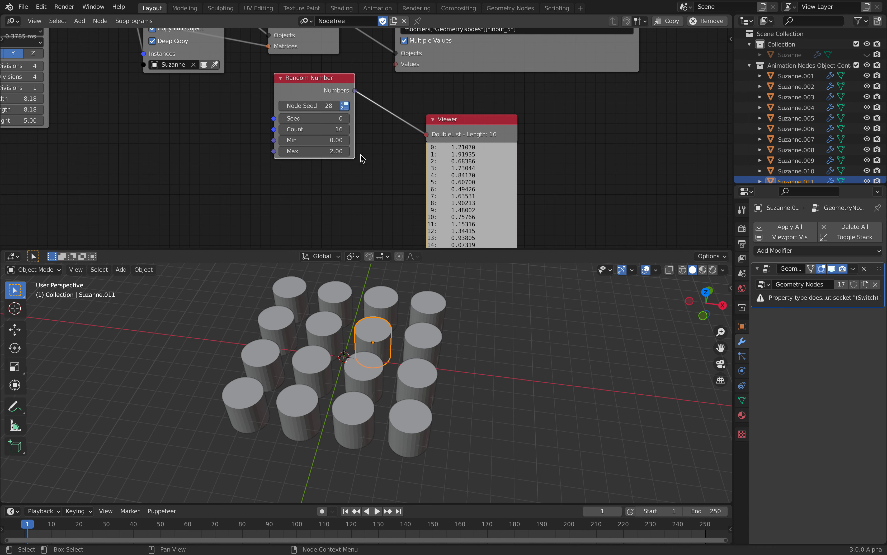
Reposition the Viewer and Random Number nodes to leave more space between them
{"action": "left_click_drag", "start_coordinate": [461, 121], "coordinate": [448, 97]}
{"action": "middle_click_drag", "start_coordinate": [402, 100], "coordinate": [400, 112]}
{"action": "left_click_drag", "start_coordinate": [327, 91], "coordinate": [262, 106]}
{"action": "key", "text": "shift+a"}
{"action": "left_click", "coordinate": [319, 108]}
{"action": "type", "text": "random in"}
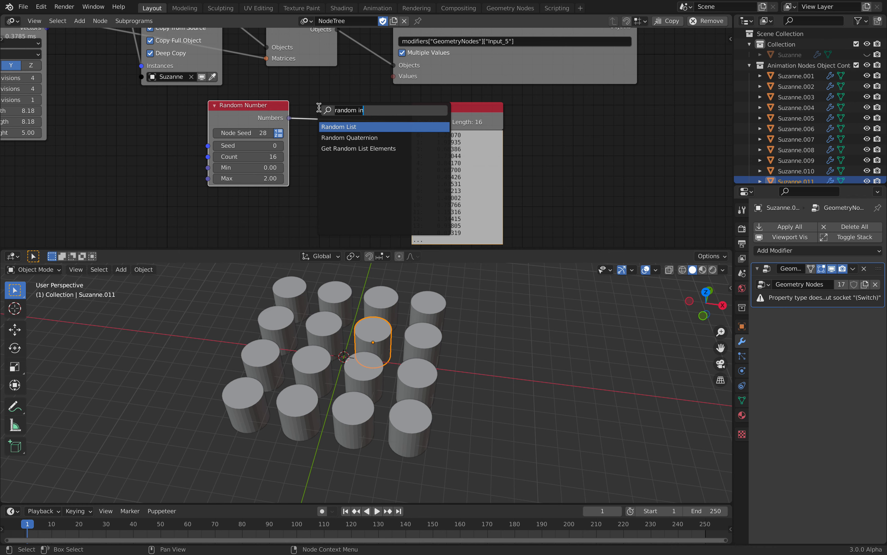
{"action": "key", "text": "Escape"}
Link the random Numbers to the Object Attribute Output's Values and move the output and Viewer nodes farther away
{"action": "left_click_drag", "start_coordinate": [271, 107], "coordinate": [355, 74]}
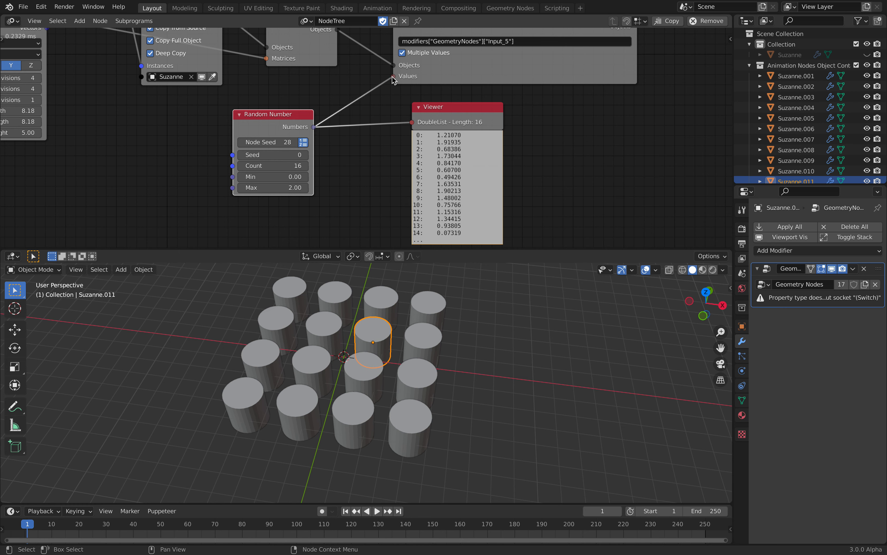
{"action": "left_click_drag", "start_coordinate": [477, 69], "coordinate": [502, 57]}
{"action": "left_click_drag", "start_coordinate": [478, 112], "coordinate": [538, 111]}
Add a Random Boolean node between the Random Number and Viewer nodes
{"action": "key", "text": "shift+a"}
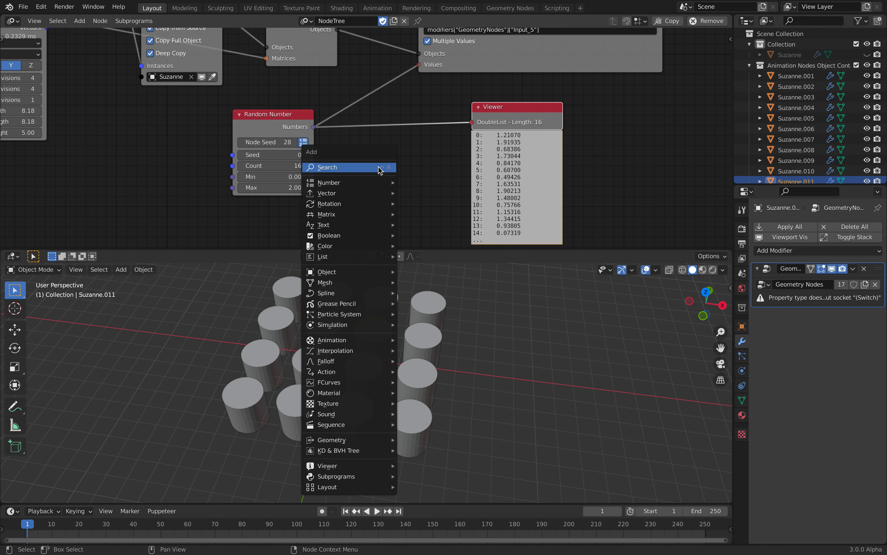
{"action": "left_click", "coordinate": [379, 167]}
{"action": "type", "text": "random"}
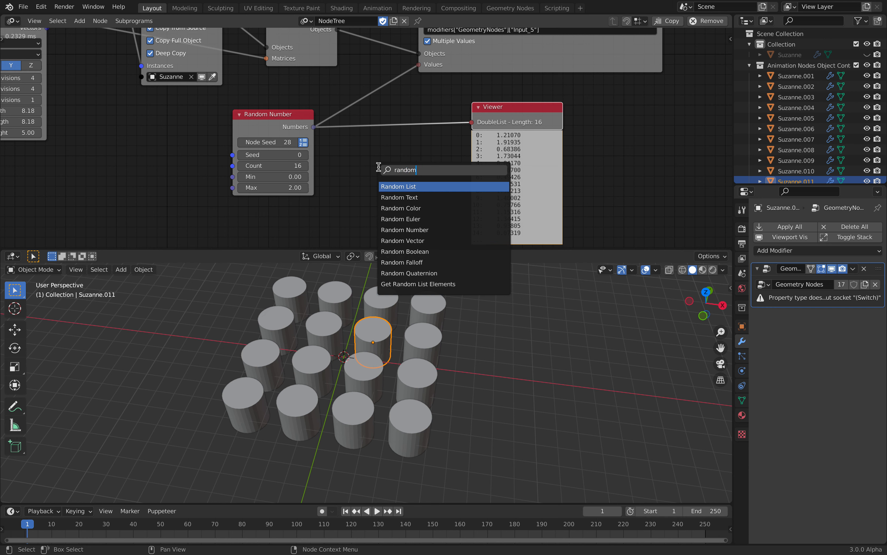
{"action": "key", "text": "Down"}
{"action": "key", "text": "Down"}
{"action": "key", "text": "Down"}
{"action": "key", "text": "Down"}
{"action": "key", "text": "Down"}
{"action": "key", "text": "Down"}
{"action": "key", "text": "Return"}
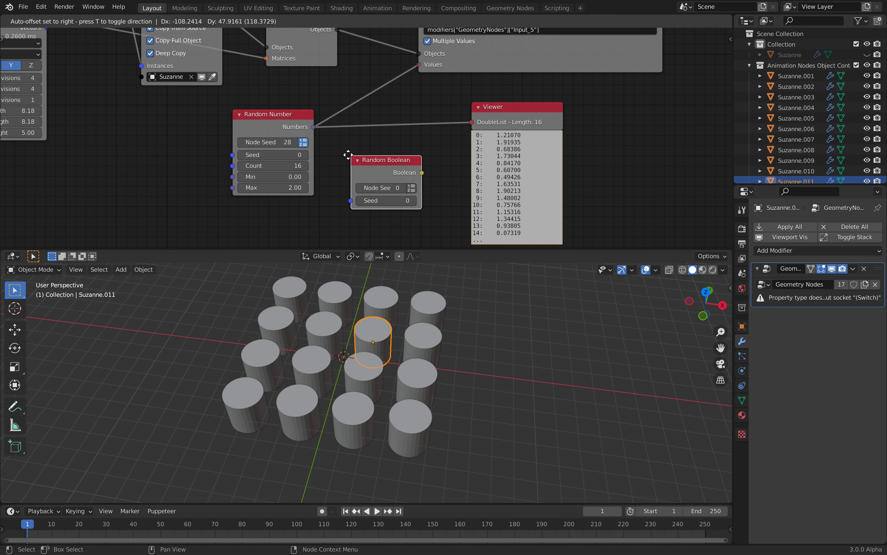
{"action": "left_click", "coordinate": [345, 154]}
Make the Random Boolean node output a list and link its Booleans to the Viewer and the Object Attribute Output's Values
{"action": "left_click_drag", "start_coordinate": [420, 173], "coordinate": [472, 123]}
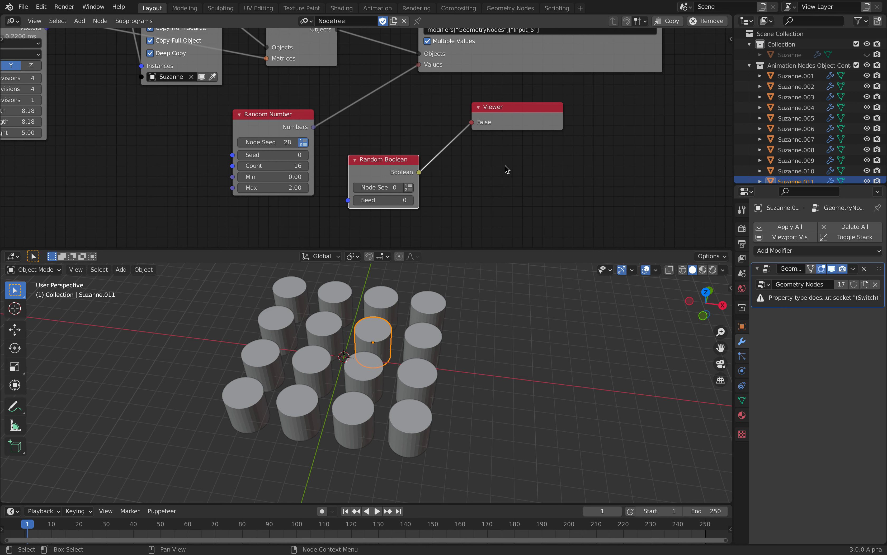
{"action": "left_click", "coordinate": [413, 188]}
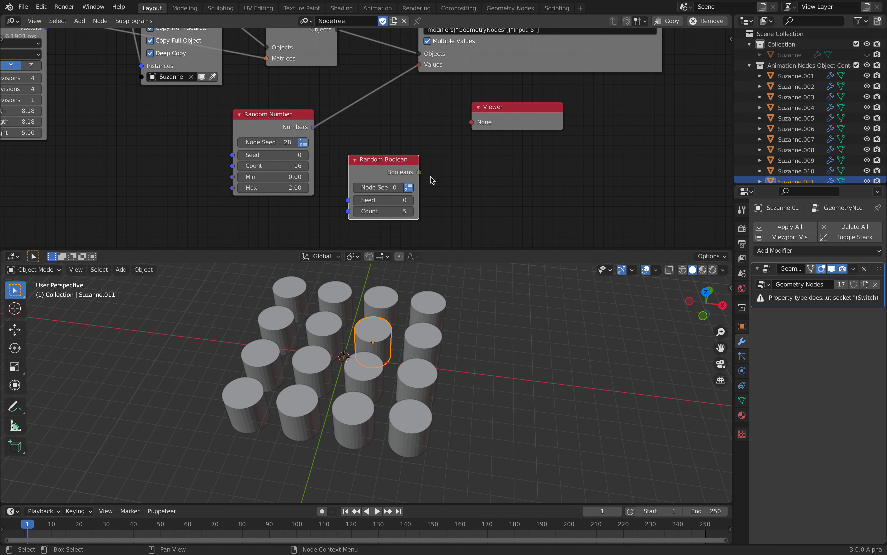
{"action": "left_click_drag", "start_coordinate": [501, 115], "coordinate": [488, 167]}
{"action": "left_click_drag", "start_coordinate": [410, 169], "coordinate": [418, 65]}
Set the Random Boolean node's seed to 70 and count to 16, and delete the Random Number node
{"action": "left_click_drag", "start_coordinate": [367, 187], "coordinate": [402, 189]}
{"action": "left_click", "coordinate": [376, 200]}
{"action": "type", "text": "16"}
{"action": "key", "text": "Return"}
{"action": "left_click_drag", "start_coordinate": [270, 118], "coordinate": [238, 117]}
{"action": "key", "text": "x"}
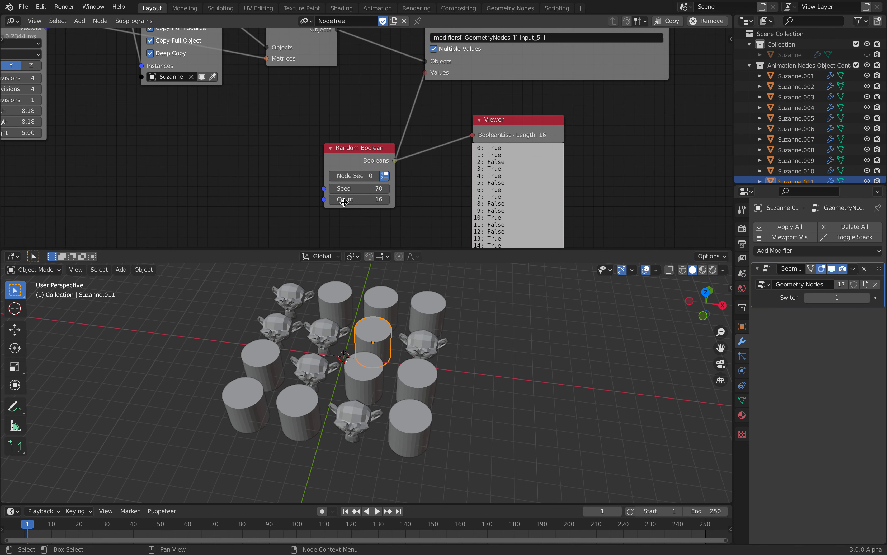
Select individual cylinder and monkey instances to compare their Switch values, and clear the selection
{"action": "left_click", "coordinate": [360, 361]}
{"action": "left_click", "coordinate": [326, 336]}
{"action": "left_click", "coordinate": [313, 367]}
{"action": "middle_click_drag", "start_coordinate": [352, 371], "coordinate": [338, 375]}
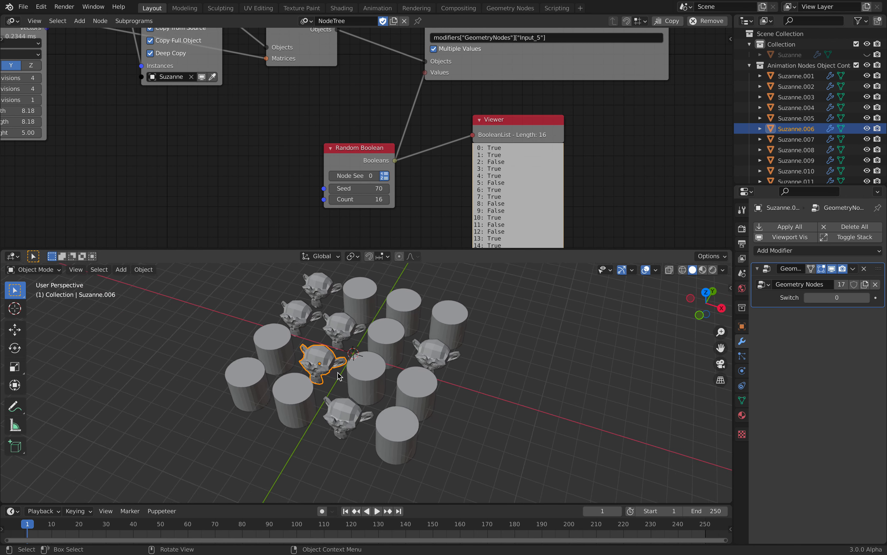
{"action": "scroll", "coordinate": [349, 372], "scroll_direction": "down", "scroll_amount": 2}
{"action": "key", "text": "a"}
{"action": "left_click", "coordinate": [465, 341]}
{"action": "middle_click_drag", "start_coordinate": [465, 342], "coordinate": [468, 342]}
Set the Random Boolean node's seed to 178, save the file, and raise the seed to 192
{"action": "left_click_drag", "start_coordinate": [362, 188], "coordinate": [418, 188]}
{"action": "middle_click_drag", "start_coordinate": [438, 320], "coordinate": [453, 329]}
{"action": "key", "text": "ctrl+s"}
{"action": "middle_click_drag", "start_coordinate": [413, 367], "coordinate": [379, 344]}
{"action": "scroll", "coordinate": [400, 349], "scroll_direction": "up", "scroll_amount": 2}
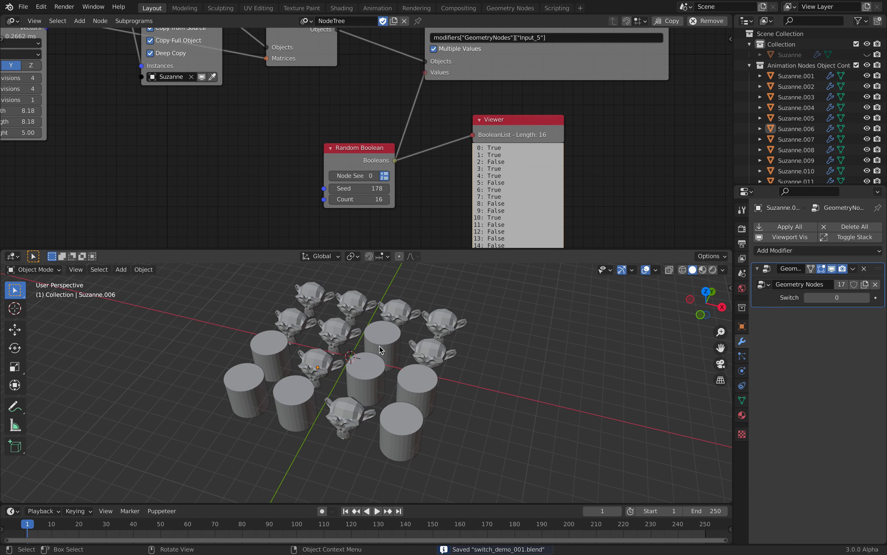
{"action": "left_click_drag", "start_coordinate": [358, 188], "coordinate": [376, 188]}
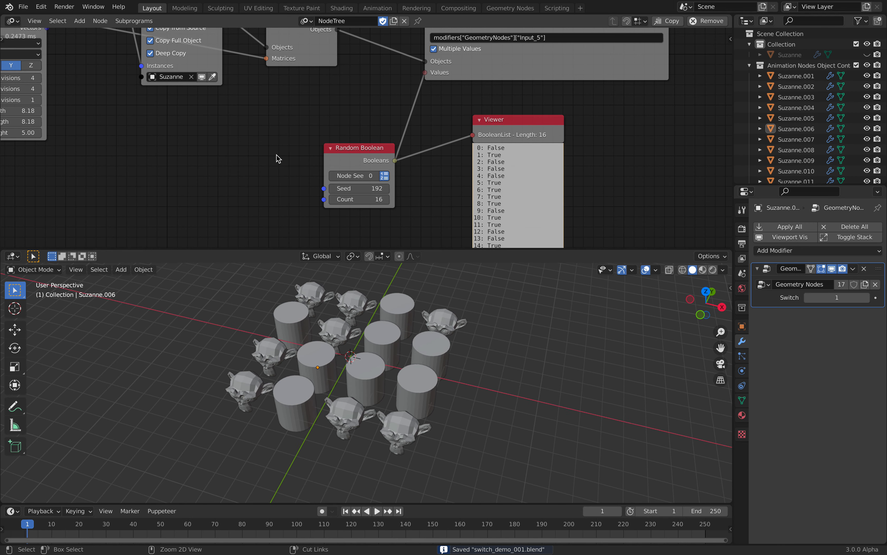
Unhide and select the original Suzanne, and show its Geometry Nodes tree in the node editor
{"action": "left_click", "coordinate": [867, 55]}
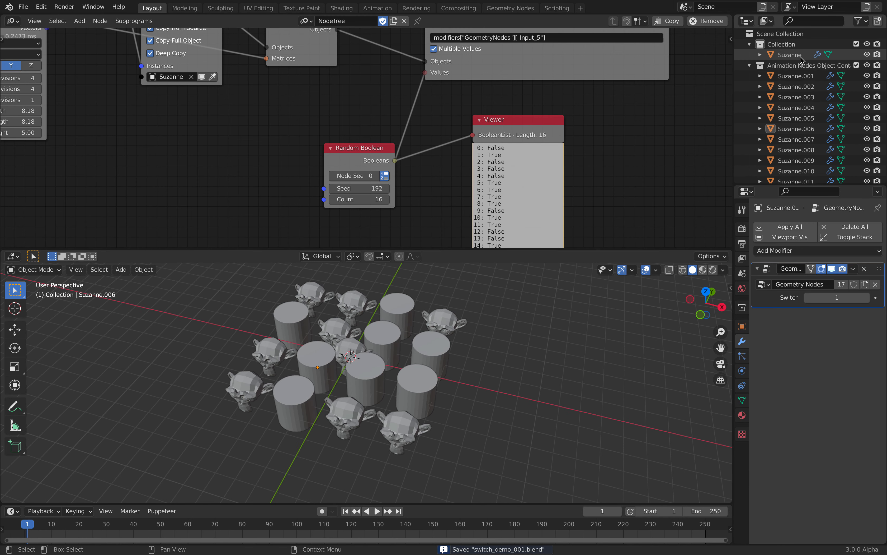
{"action": "left_click", "coordinate": [794, 56]}
{"action": "scroll", "coordinate": [429, 146], "scroll_direction": "down", "scroll_amount": 1}
{"action": "key", "text": "Home"}
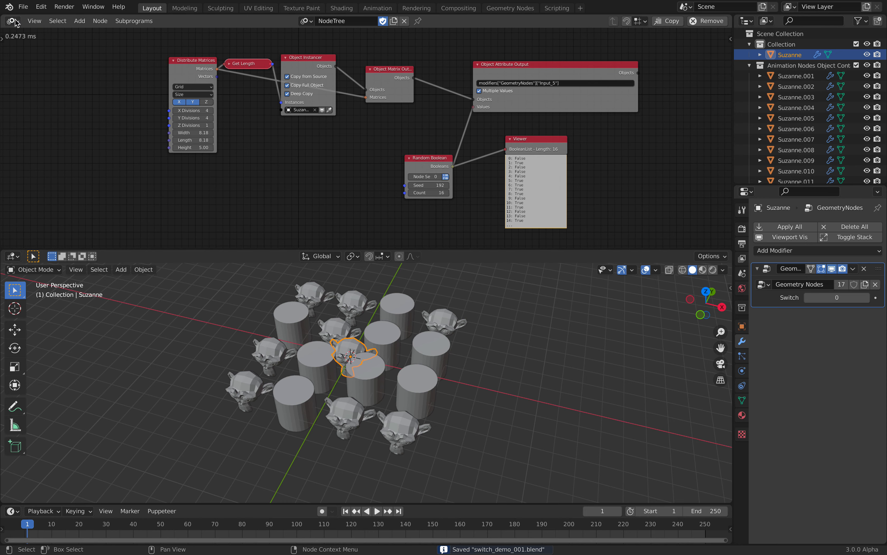
{"action": "left_click", "coordinate": [13, 21]}
{"action": "left_click", "coordinate": [41, 131]}
Space out the nodes in Suzanne's Geometry Nodes tree, moving the Group Input away from the Switch node
{"action": "scroll", "coordinate": [257, 80], "scroll_direction": "up", "scroll_amount": 3}
{"action": "left_click_drag", "start_coordinate": [269, 57], "coordinate": [285, 66]}
{"action": "left_click_drag", "start_coordinate": [404, 77], "coordinate": [476, 77]}
{"action": "middle_click_drag", "start_coordinate": [309, 87], "coordinate": [418, 91]}
{"action": "left_click_drag", "start_coordinate": [149, 80], "coordinate": [140, 78]}
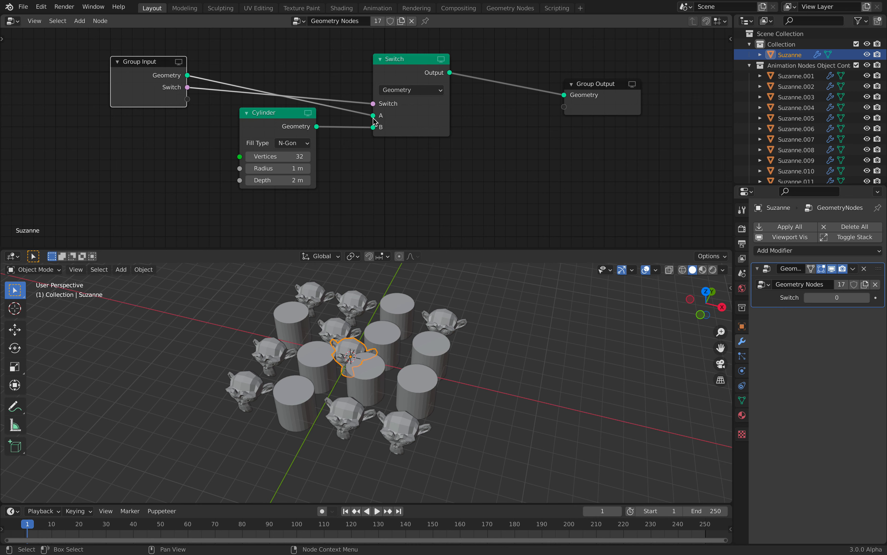
Disconnect the Group Input's Geometry from the Switch node's A input and delete the Cylinder node
{"action": "left_click_drag", "start_coordinate": [373, 116], "coordinate": [304, 72]}
{"action": "left_click_drag", "start_coordinate": [279, 121], "coordinate": [283, 140]}
{"action": "key", "text": "x"}
Add a Cube mesh node below the Group Input node
{"action": "key", "text": "shift+a"}
{"action": "left_click", "coordinate": [243, 120]}
{"action": "type", "text": "box"}
{"action": "key", "text": "BackSpace"}
{"action": "key", "text": "BackSpace"}
{"action": "key", "text": "BackSpace"}
{"action": "type", "text": "cube"}
{"action": "key", "text": "Return"}
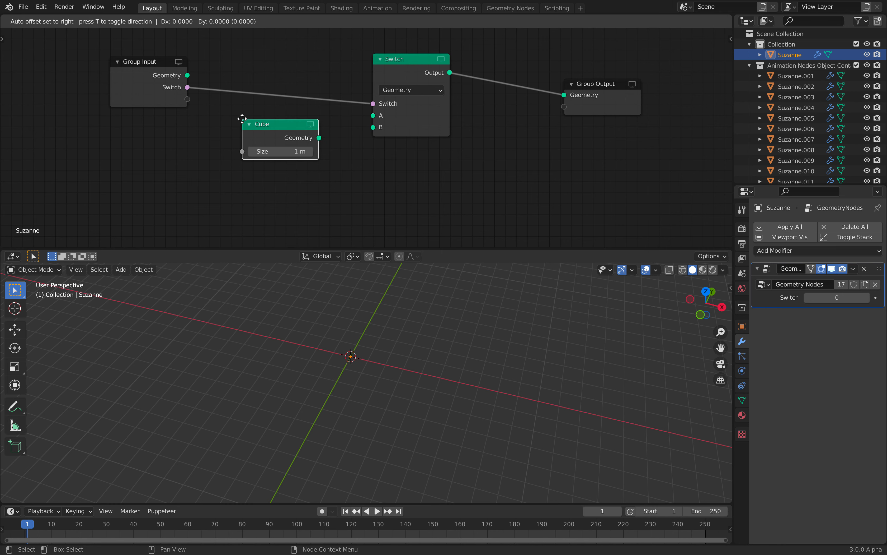
{"action": "left_click", "coordinate": [198, 112]}
Add a UV Sphere node and place it below the Cube node
{"action": "key", "text": "shift+a"}
{"action": "type", "text": "sphe"}
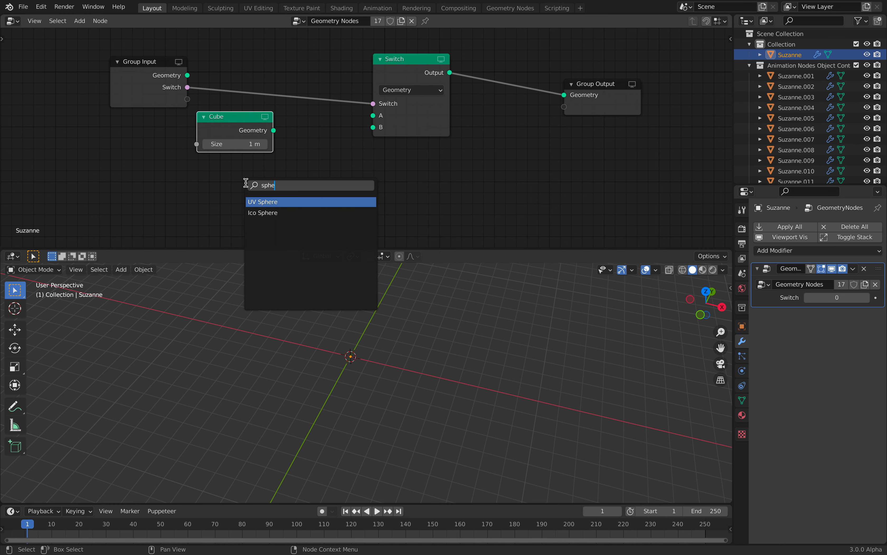
{"action": "key", "text": "Return"}
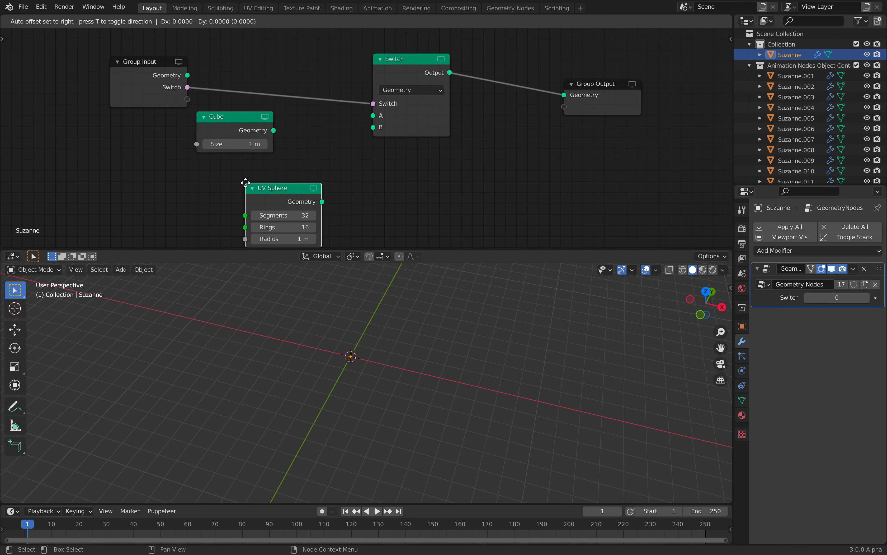
{"action": "left_click", "coordinate": [246, 182]}
{"action": "left_click_drag", "start_coordinate": [249, 192], "coordinate": [220, 173]}
Link the Cube's Geometry to the Switch node's A input and the UV Sphere's Geometry to B
{"action": "left_click_drag", "start_coordinate": [274, 131], "coordinate": [373, 116]}
{"action": "left_click_drag", "start_coordinate": [373, 127], "coordinate": [329, 154]}
{"action": "left_click_drag", "start_coordinate": [288, 188], "coordinate": [284, 186]}
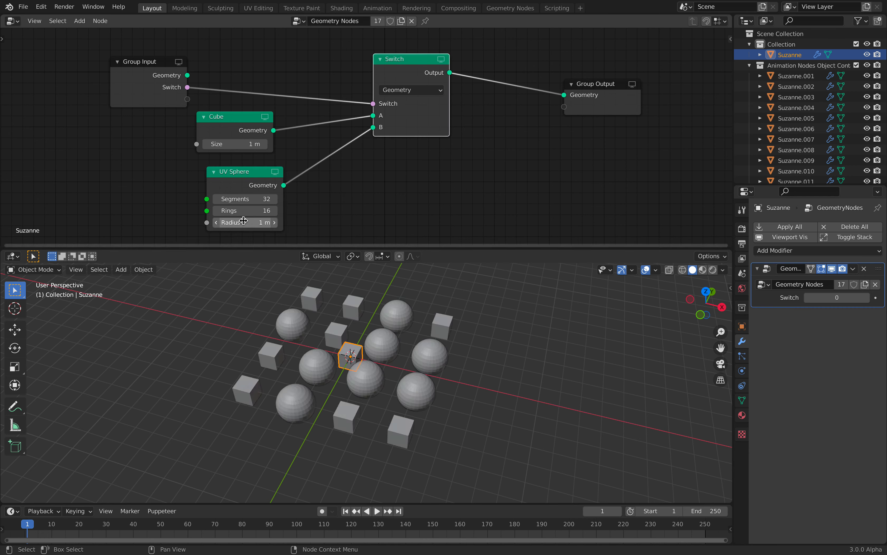
Align the UV Sphere node under the Cube node and set its Rings to 8
{"action": "middle_click_drag", "start_coordinate": [348, 290], "coordinate": [455, 324]}
{"action": "left_click_drag", "start_coordinate": [250, 173], "coordinate": [239, 170]}
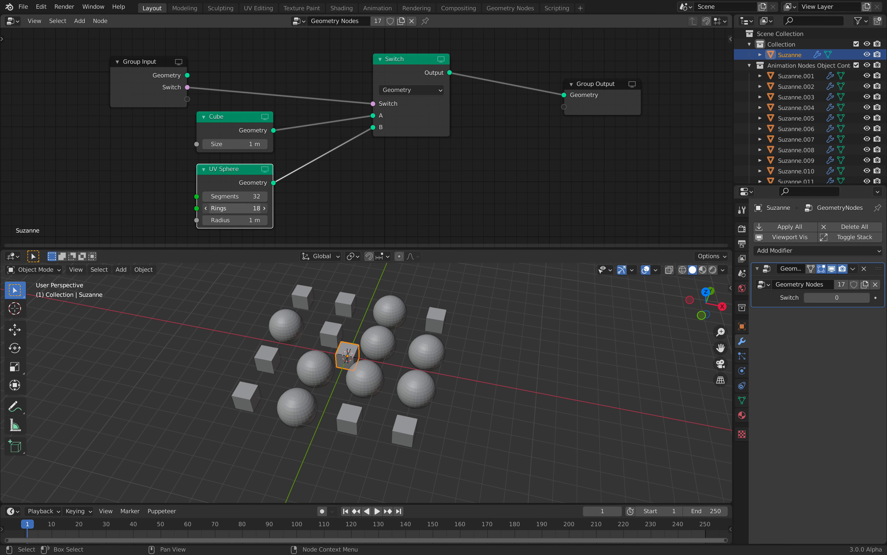
{"action": "key", "text": "Return"}
{"action": "scroll", "coordinate": [378, 336], "scroll_direction": "up", "scroll_amount": 1}
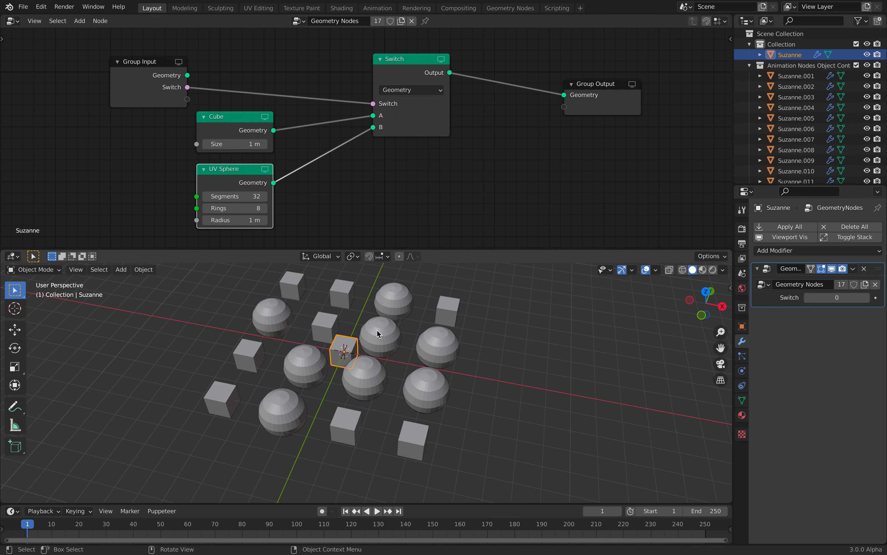
Set the Cube node's Size to 2 m
{"action": "left_click_drag", "start_coordinate": [233, 143], "coordinate": [252, 144]}
{"action": "left_click", "coordinate": [251, 145]}
{"action": "type", "text": "2"}
{"action": "key", "text": "Return"}
{"action": "mouse_move", "coordinate": [419, 307]}
{"action": "middle_mouse_down"}
{"action": "mouse_move", "coordinate": [422, 336]}
{"action": "mouse_move", "coordinate": [453, 335]}
{"action": "mouse_move", "coordinate": [420, 297]}
{"action": "middle_mouse_up"}
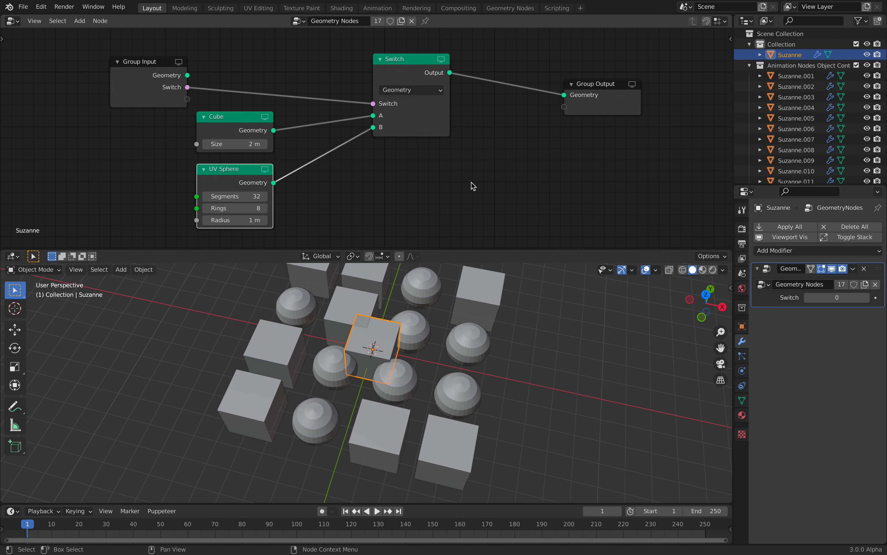
Hide the original Suzanne in the viewport and save the file
{"action": "left_click", "coordinate": [866, 54]}
{"action": "key", "text": "ctrl+s"}
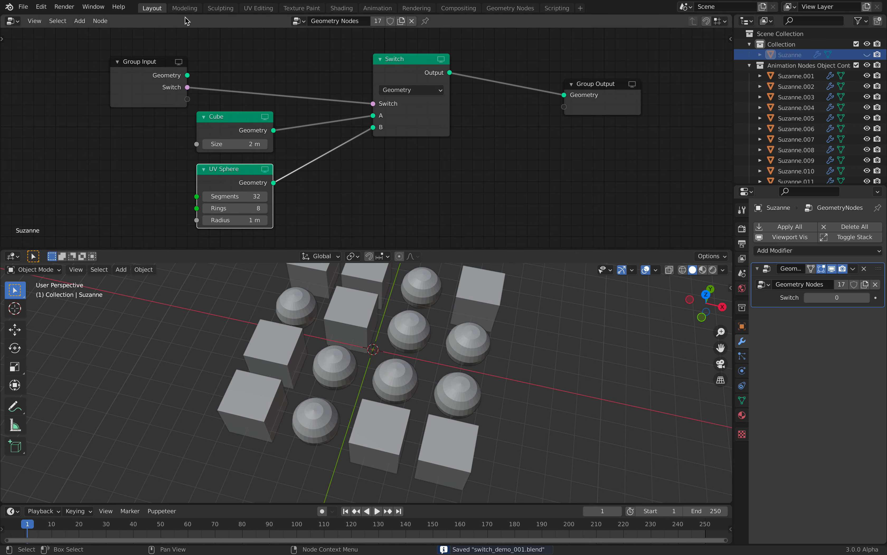
Return the node editor to the Animation Nodes tree and set the Random Boolean node's seed to 282
{"action": "left_click", "coordinate": [20, 22]}
{"action": "left_click", "coordinate": [59, 88]}
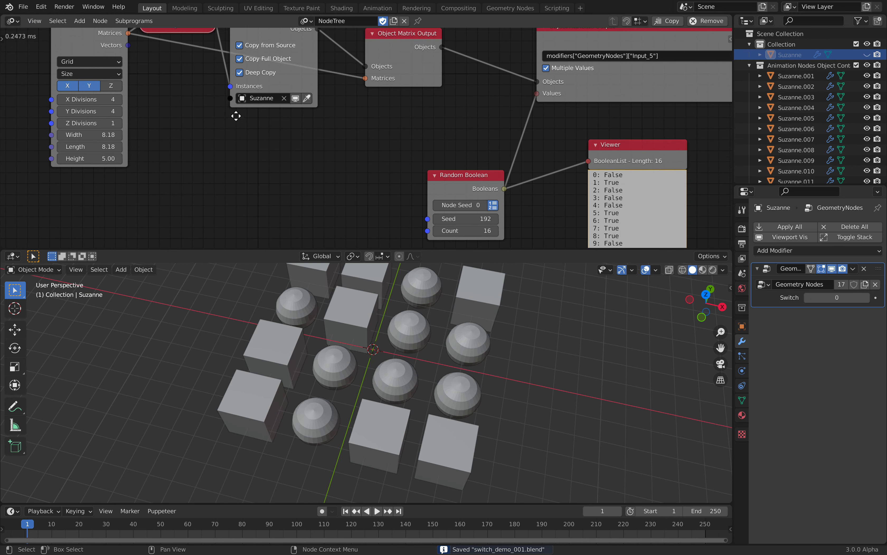
{"action": "middle_click_drag", "start_coordinate": [359, 152], "coordinate": [344, 139]}
{"action": "left_click_drag", "start_coordinate": [421, 203], "coordinate": [427, 209]}
{"action": "left_click_drag", "start_coordinate": [416, 165], "coordinate": [366, 138]}
{"action": "left_click_drag", "start_coordinate": [580, 150], "coordinate": [570, 140]}
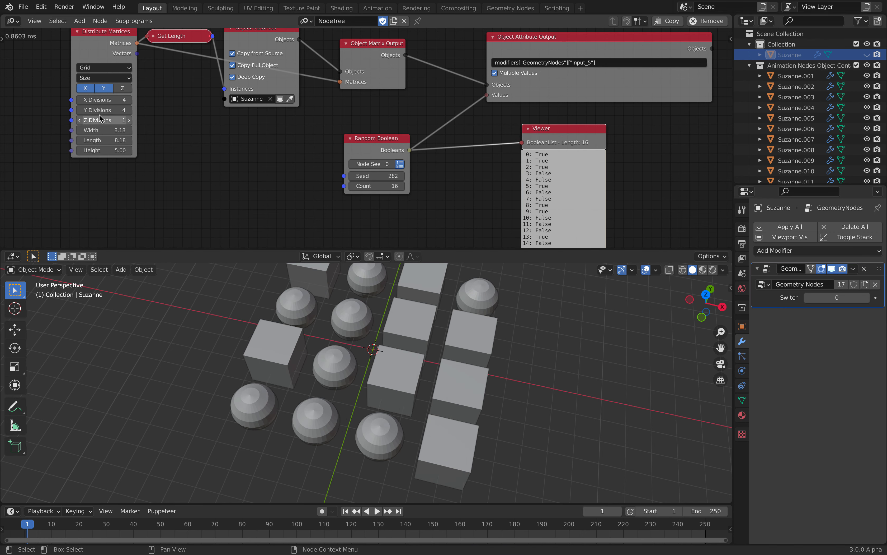
Try 7 Y divisions on the Distribute Matrices node and set them back to 4
{"action": "left_click", "coordinate": [131, 109]}
{"action": "left_click", "coordinate": [130, 110]}
{"action": "left_click", "coordinate": [130, 110]}
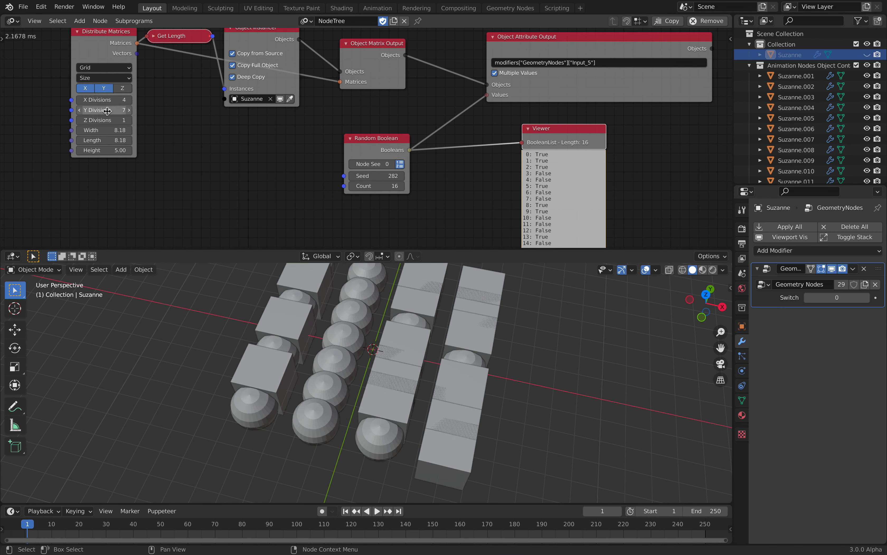
{"action": "type", "text": "4"}
{"action": "key", "text": "Return"}
Set the Distribute Matrices node's Z divisions to 4 and the Random Boolean node's count to 64
{"action": "type", "text": "4"}
{"action": "key", "text": "Return"}
{"action": "middle_click_drag", "start_coordinate": [429, 366], "coordinate": [449, 313]}
{"action": "left_click", "coordinate": [381, 186]}
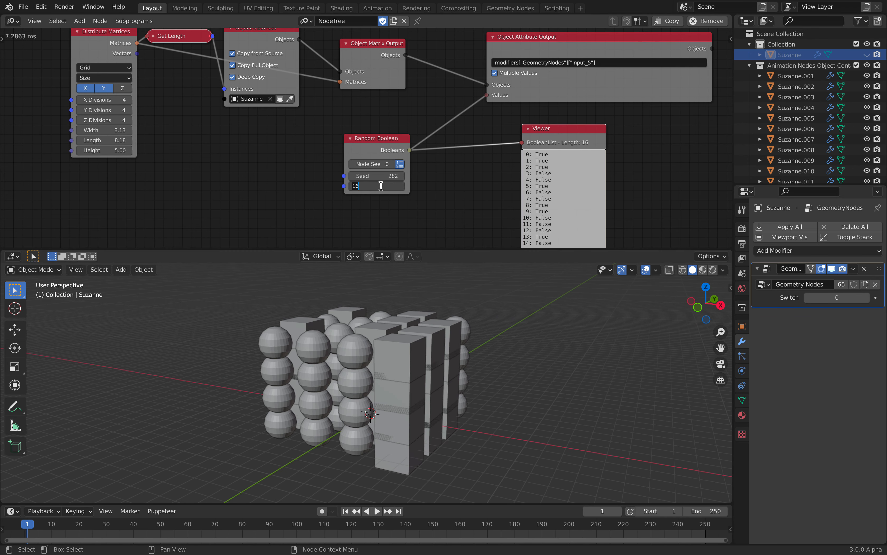
{"action": "key", "text": "Return"}
{"action": "middle_click_drag", "start_coordinate": [390, 358], "coordinate": [345, 355]}
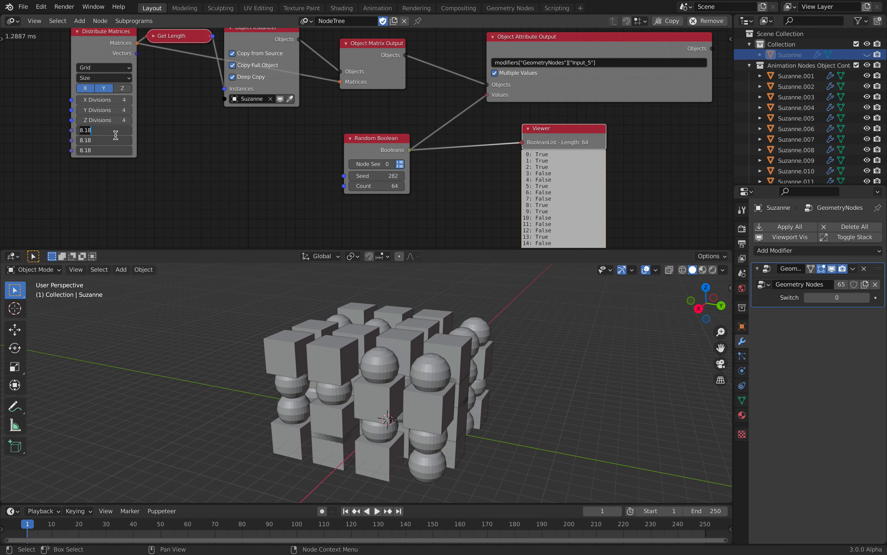
Try grid dimensions of 8 and then 4 for the Distribute Matrices node's width, length and height
{"action": "type", "text": "8"}
{"action": "key", "text": "Return"}
{"action": "middle_click_drag", "start_coordinate": [352, 338], "coordinate": [455, 328]}
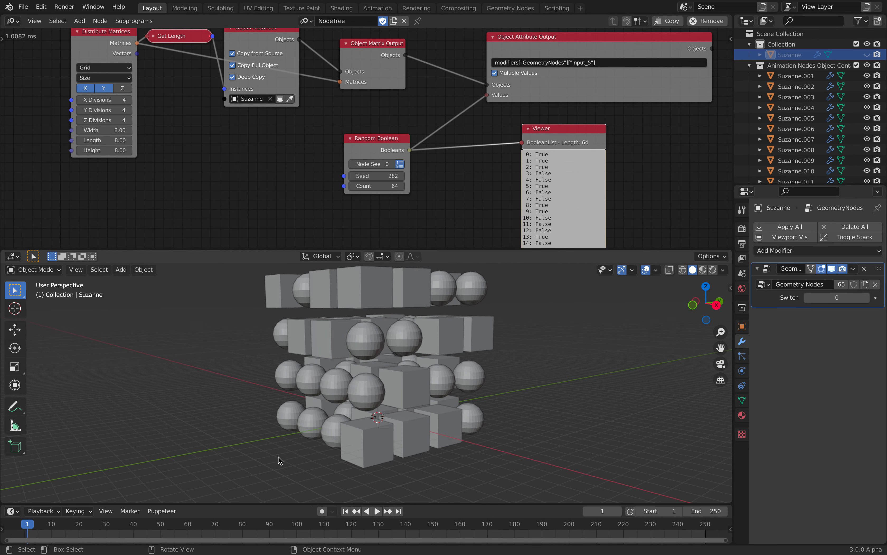
{"action": "left_click_drag", "start_coordinate": [110, 130], "coordinate": [111, 150]}
{"action": "type", "text": "4"}
{"action": "key", "text": "Return"}
{"action": "middle_click_drag", "start_coordinate": [289, 279], "coordinate": [308, 341]}
Set the Distribute Matrices node's width, length and height to 5
{"action": "left_click_drag", "start_coordinate": [116, 131], "coordinate": [115, 150]}
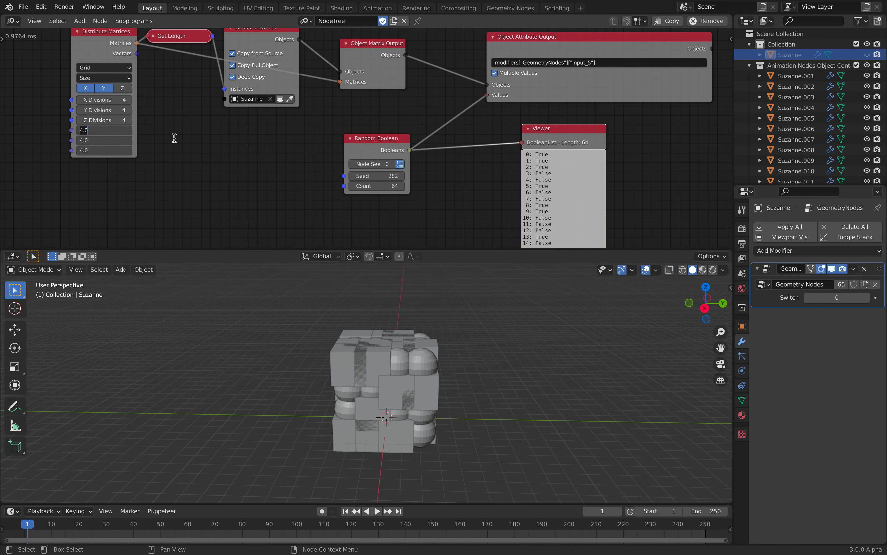
{"action": "type", "text": "5"}
{"action": "key", "text": "Return"}
{"action": "middle_click_drag", "start_coordinate": [382, 379], "coordinate": [455, 384]}
Set the Random Boolean node's seed to 352 and save the file
{"action": "left_click_drag", "start_coordinate": [384, 177], "coordinate": [446, 177]}
{"action": "middle_click_drag", "start_coordinate": [506, 394], "coordinate": [515, 418]}
{"action": "key", "text": "a"}
{"action": "key", "text": "a"}
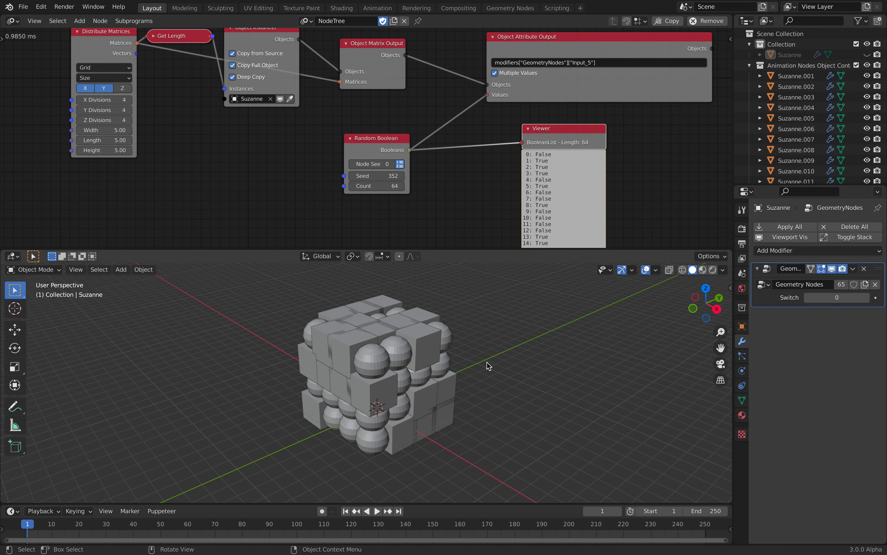
{"action": "key", "text": "ctrl+s"}
{"action": "middle_click_drag", "start_coordinate": [580, 198], "coordinate": [521, 192]}
{"action": "scroll", "coordinate": [521, 191], "scroll_direction": "down", "scroll_amount": 3}
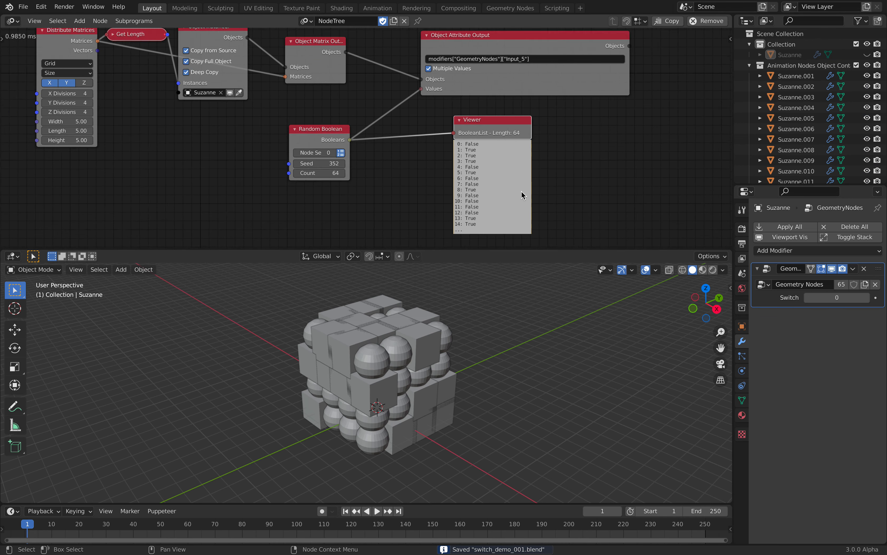
{"action": "middle_click_drag", "start_coordinate": [459, 345], "coordinate": [478, 360]}
{"action": "key", "text": "a"}
{"action": "key", "text": "alt+a"}
{"action": "key", "text": "a"}
{"action": "key", "text": "alt+a"}
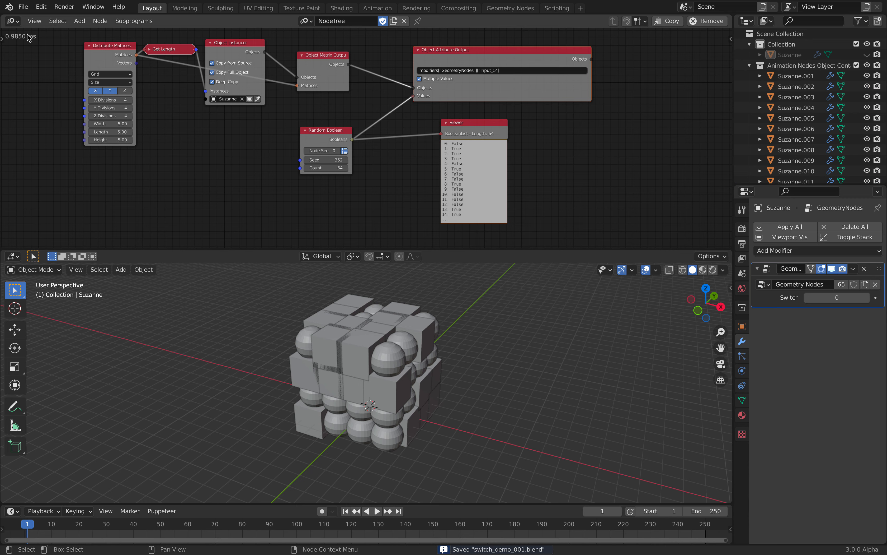
Switch the node editor to Sverchok and select all cube and sphere instances in the viewport
{"action": "left_click", "coordinate": [14, 22]}
{"action": "left_click", "coordinate": [31, 96]}
{"action": "middle_click_drag", "start_coordinate": [478, 372], "coordinate": [471, 375]}
{"action": "key", "text": "a"}
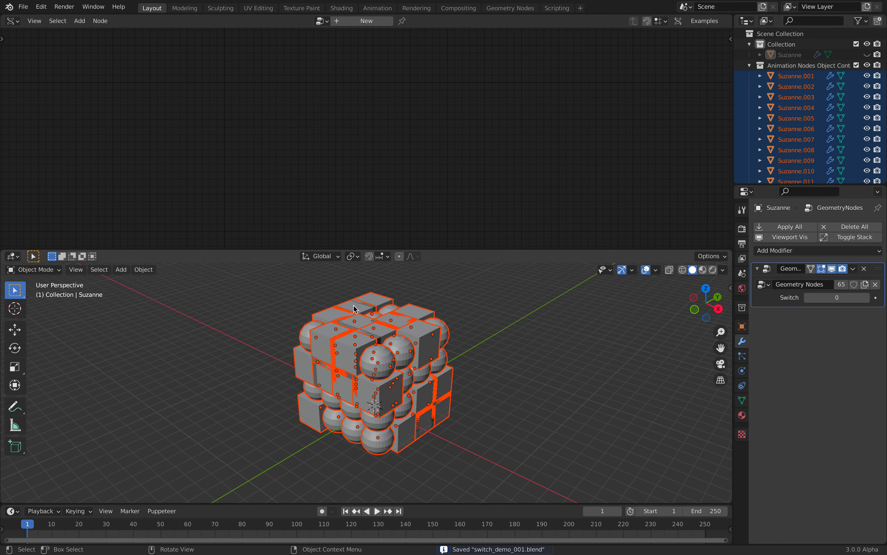
{"action": "left_click", "coordinate": [750, 65]}
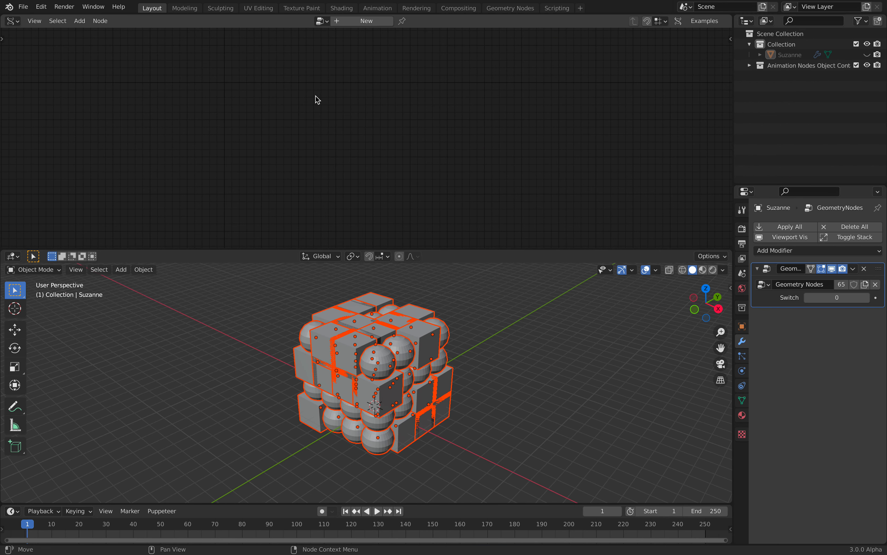
{"action": "left_click", "coordinate": [750, 65]}
Create a new Sverchok node tree and add an Objects in node to it
{"action": "key", "text": "shift+a"}
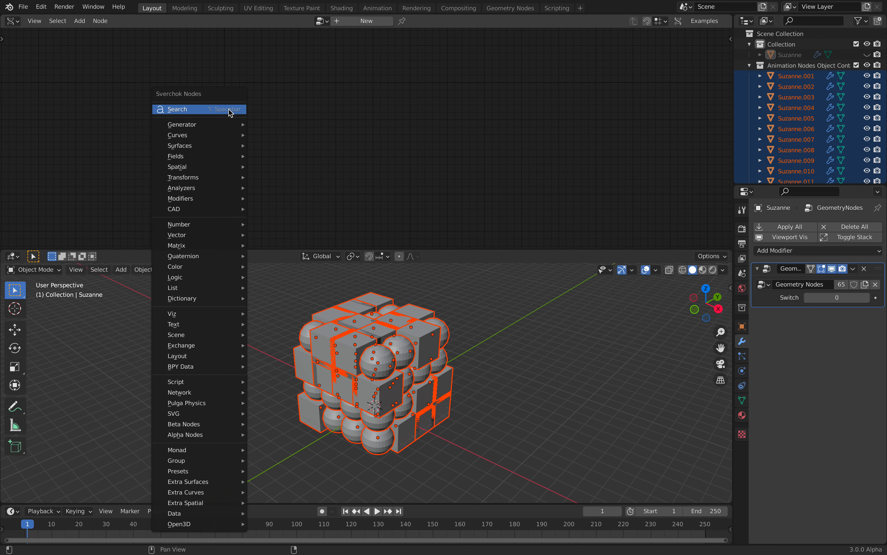
{"action": "left_click", "coordinate": [340, 22]}
{"action": "key", "text": "ctrl+a"}
{"action": "type", "text": "objects in"}
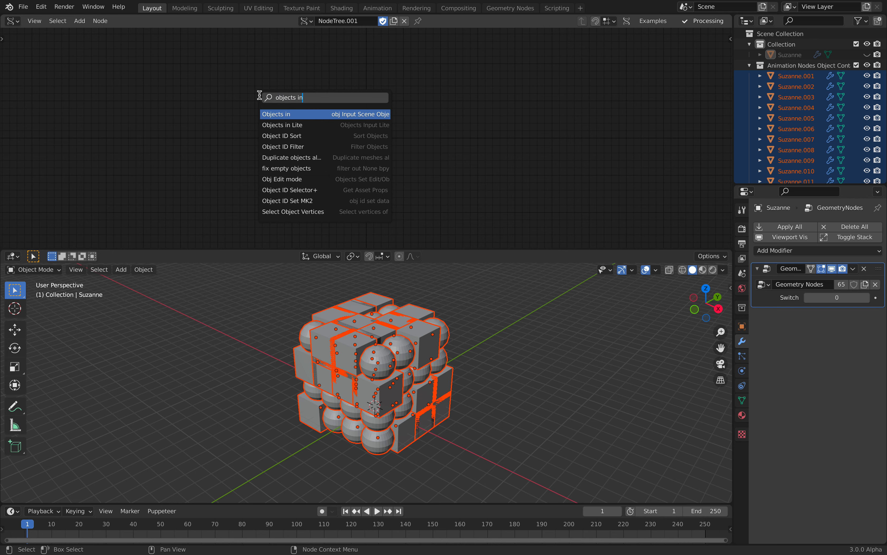
{"action": "key", "text": "Return"}
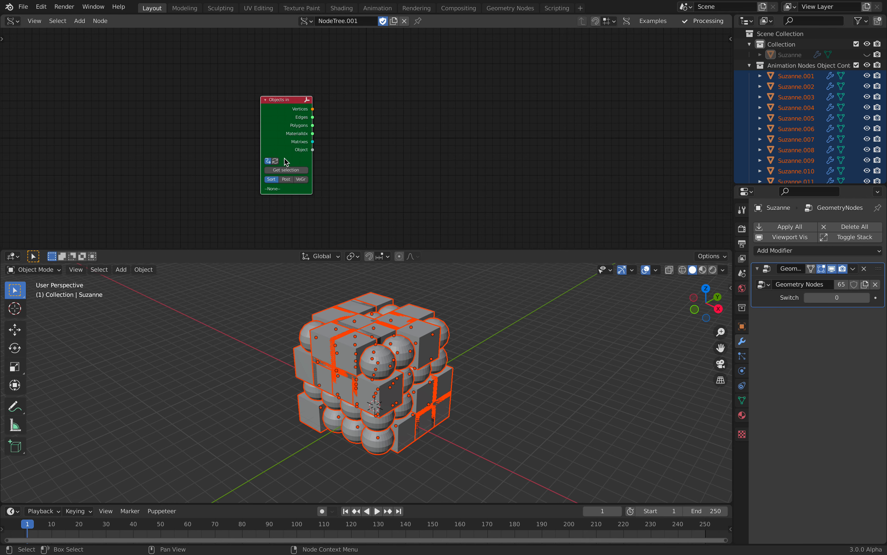
Load the selected instances into the Objects in node and add a Collection Picker node beside it
{"action": "left_click", "coordinate": [295, 170]}
{"action": "middle_click_drag", "start_coordinate": [401, 240], "coordinate": [379, 230]}
{"action": "key", "text": "shift+a"}
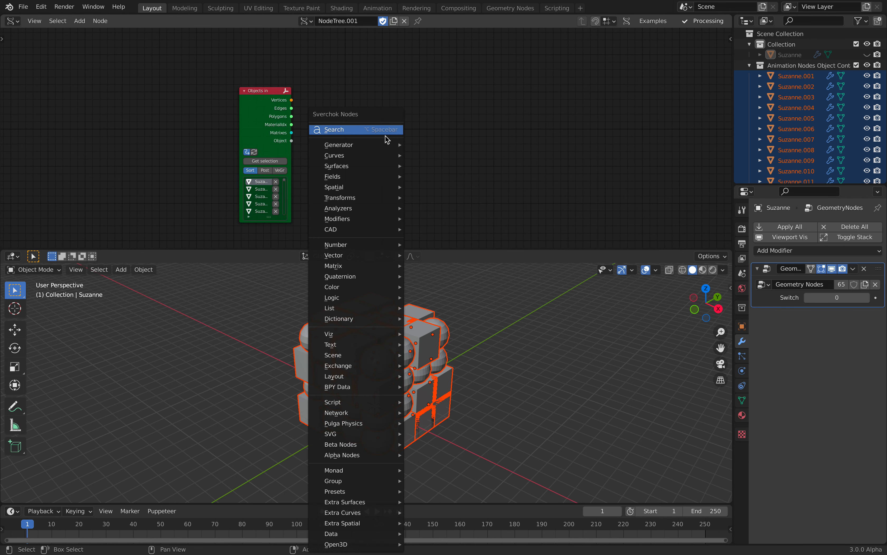
{"action": "left_click", "coordinate": [385, 134]}
{"action": "type", "text": "col"}
{"action": "type", "text": "lect"}
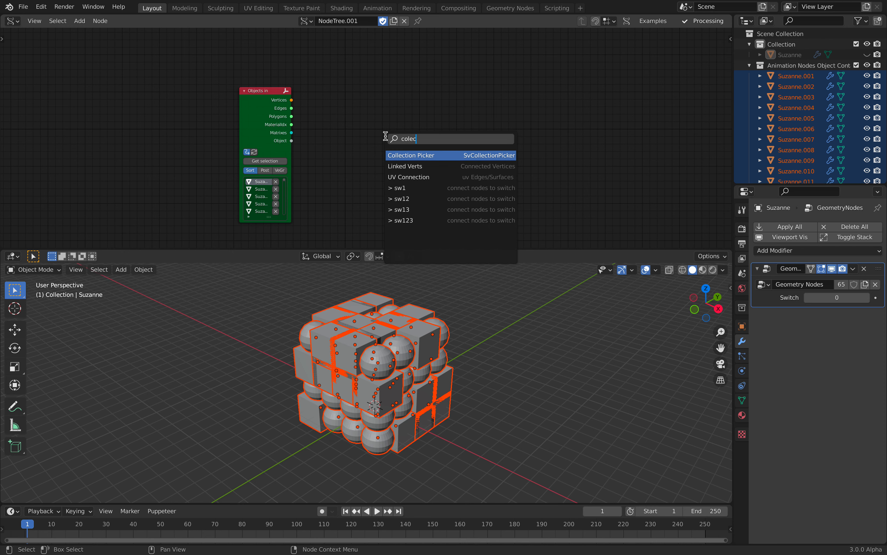
{"action": "key", "text": "Return"}
{"action": "left_click", "coordinate": [381, 121]}
{"action": "scroll", "coordinate": [381, 121], "scroll_direction": "up", "scroll_amount": 2}
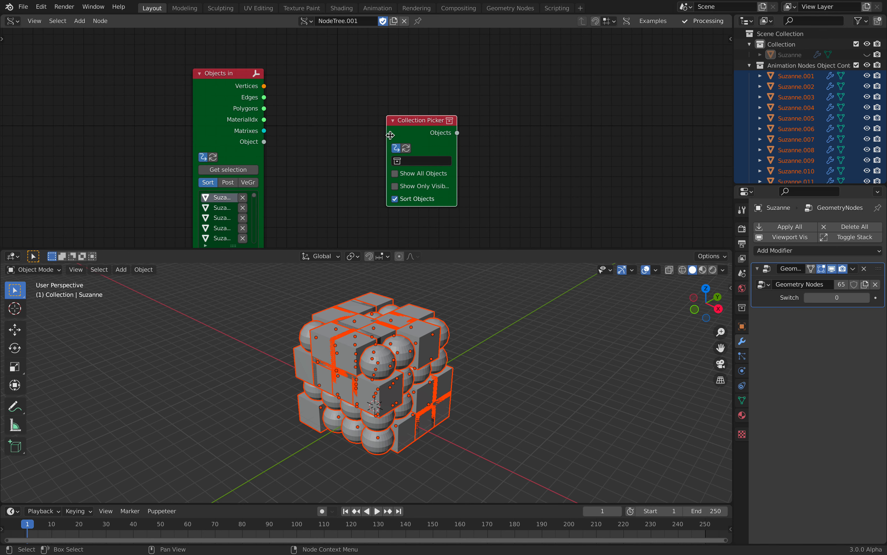
Assign the Animation Nodes object collection to the Collection Picker, delete the Objects in node and move the picker into its place
{"action": "left_click", "coordinate": [418, 160]}
{"action": "left_click", "coordinate": [429, 179]}
{"action": "left_click", "coordinate": [234, 79]}
{"action": "key", "text": "x"}
{"action": "left_click_drag", "start_coordinate": [400, 125], "coordinate": [232, 107]}
Add an Object ID Out MK2 node and connect the Collection Picker's Objects output to its Objects input
{"action": "key", "text": "shift+a"}
{"action": "left_click", "coordinate": [386, 113]}
{"action": "type", "text": "obj"}
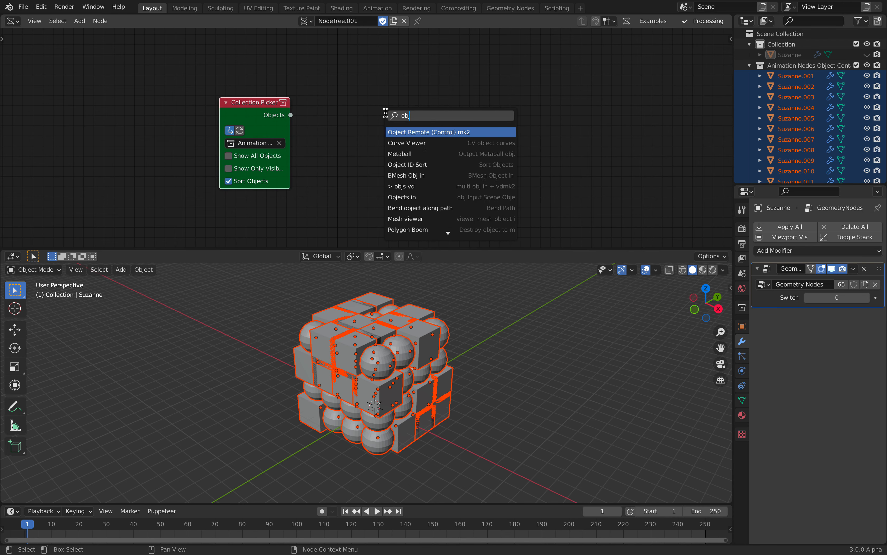
{"action": "type", "text": "ect id ou"}
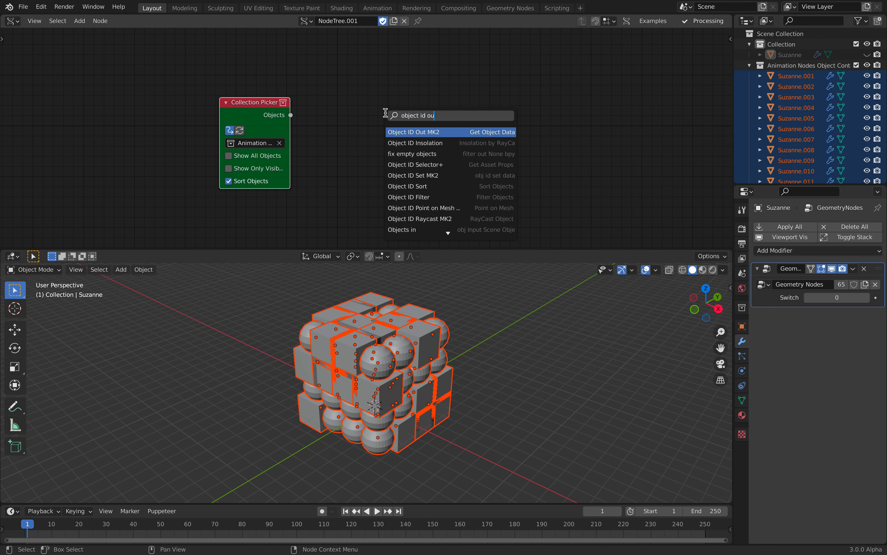
{"action": "key", "text": "Return"}
{"action": "left_click", "coordinate": [345, 62]}
{"action": "left_click_drag", "start_coordinate": [290, 115], "coordinate": [349, 195]}
Add a Mesh viewer node beyond the Object ID Out node
{"action": "middle_click_drag", "start_coordinate": [490, 141], "coordinate": [444, 142]}
{"action": "key", "text": "shift+a"}
{"action": "left_click", "coordinate": [460, 114]}
{"action": "type", "text": "meshj vi"}
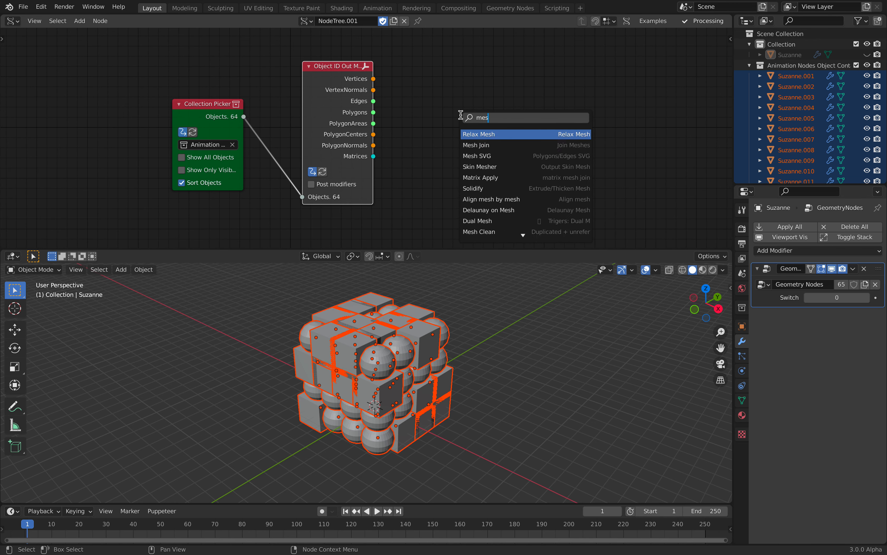
{"action": "key", "text": "ctrl+a"}
{"action": "type", "text": "mesh vi"}
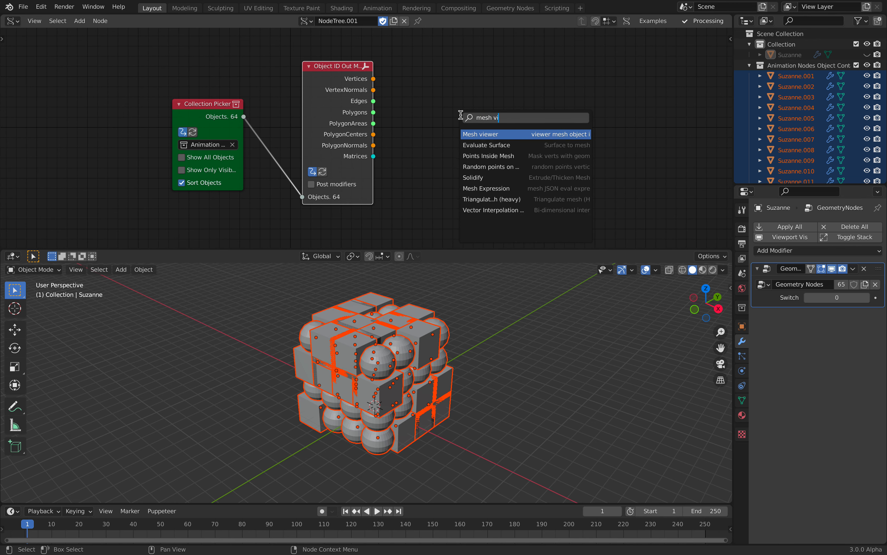
{"action": "key", "text": "Return"}
{"action": "left_click", "coordinate": [448, 57]}
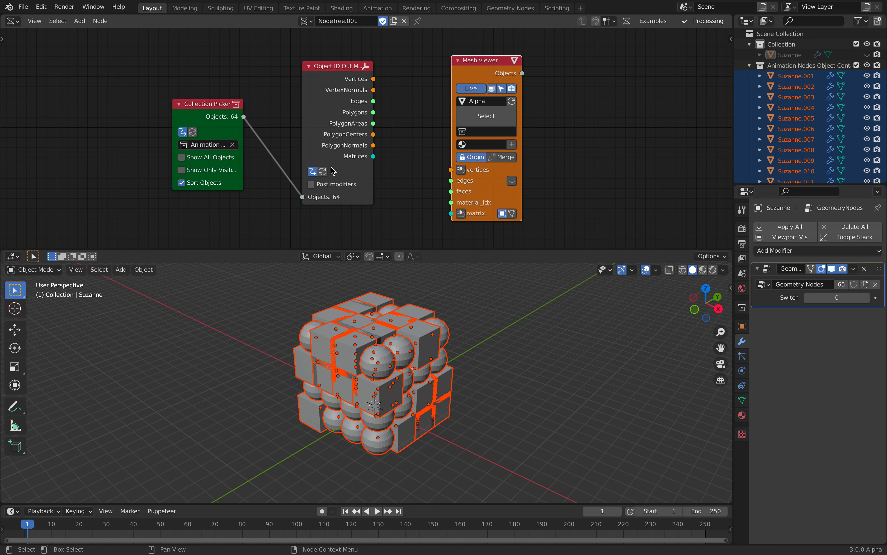
Enable Post modifiers on the Object ID Out node and Merge on the Mesh viewer node, widening the viewer
{"action": "left_click", "coordinate": [332, 184]}
{"action": "left_click_drag", "start_coordinate": [319, 114], "coordinate": [301, 118]}
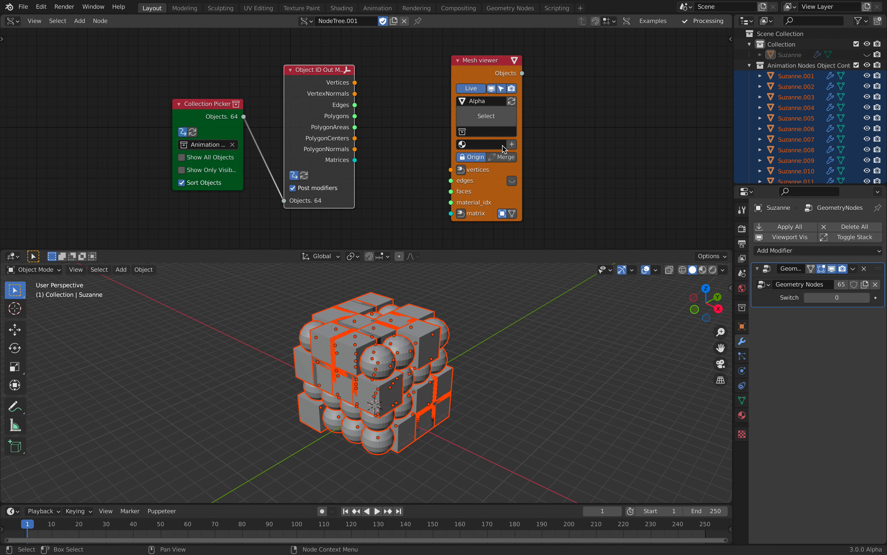
{"action": "left_click_drag", "start_coordinate": [520, 157], "coordinate": [553, 157]}
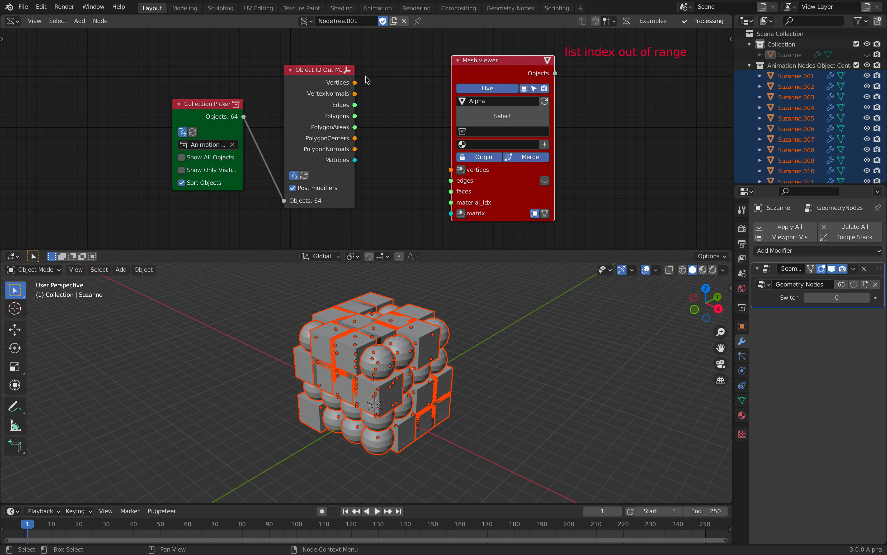
Connect the Object ID Out node's Vertices and Polygons outputs to the Mesh viewer's vertices and faces inputs
{"action": "left_click_drag", "start_coordinate": [456, 171], "coordinate": [455, 171]}
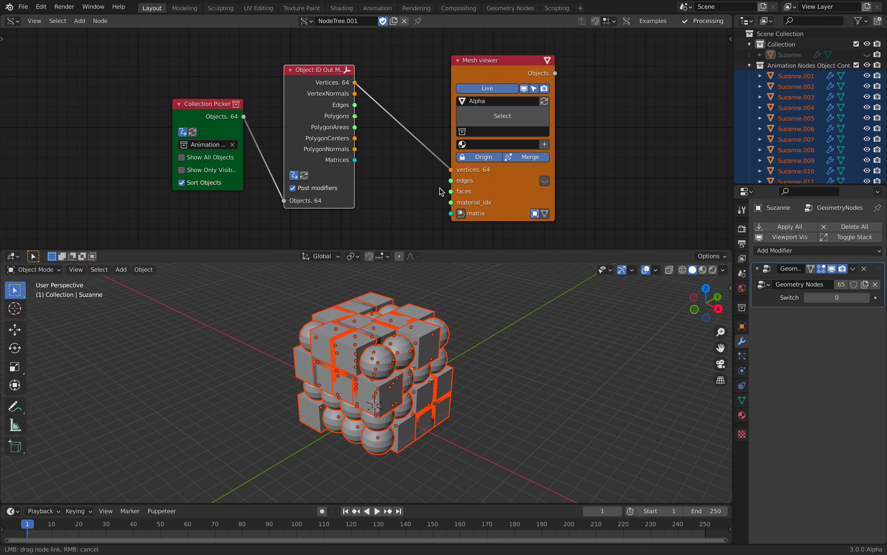
{"action": "left_click_drag", "start_coordinate": [355, 116], "coordinate": [398, 147]}
{"action": "left_click_drag", "start_coordinate": [461, 203], "coordinate": [461, 203]}
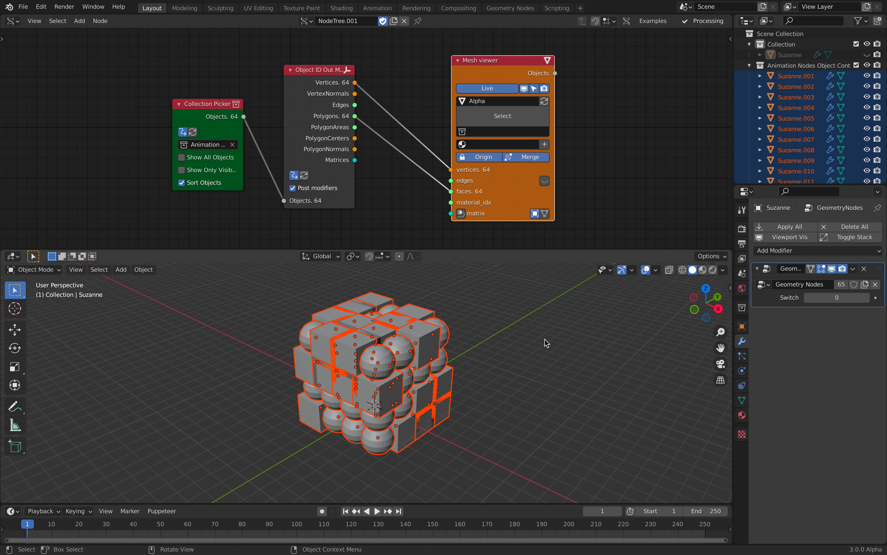
Hide the Animation Nodes object collection and select the Alpha object
{"action": "left_click", "coordinate": [545, 339]}
{"action": "left_click", "coordinate": [867, 65]}
{"action": "left_click", "coordinate": [774, 75]}
Reposition the Object ID Out and Mesh viewer nodes and connect the Matrices output to the viewer's matrix input
{"action": "left_click_drag", "start_coordinate": [323, 133], "coordinate": [314, 136]}
{"action": "left_click_drag", "start_coordinate": [519, 170], "coordinate": [544, 123]}
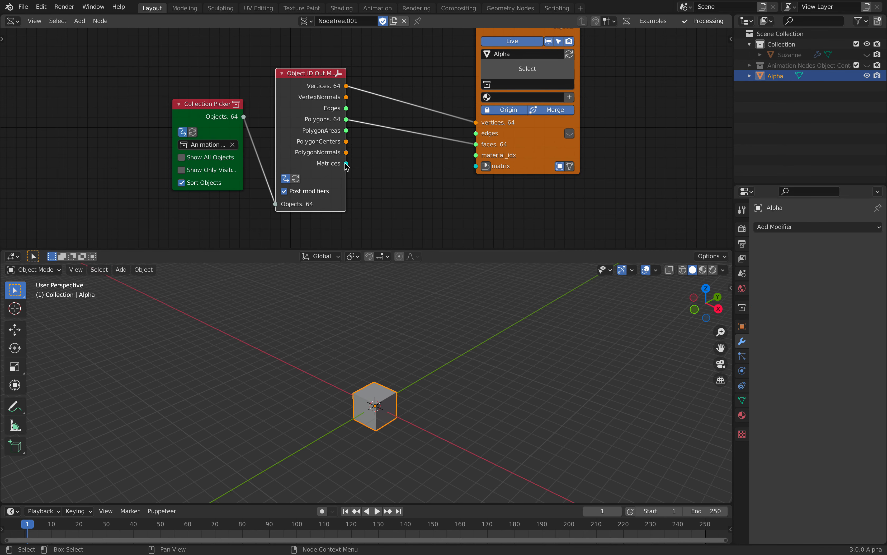
{"action": "left_click_drag", "start_coordinate": [346, 163], "coordinate": [391, 160]}
{"action": "left_click_drag", "start_coordinate": [463, 166], "coordinate": [347, 164]}
{"action": "middle_click_drag", "start_coordinate": [482, 334], "coordinate": [393, 356]}
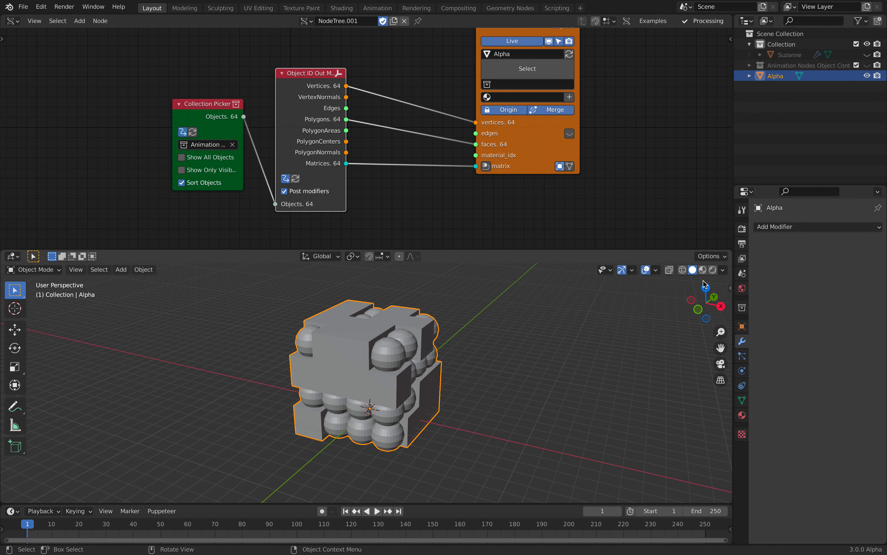
Add a Remesh modifier to the Alpha object and set its voxel size to 0.25 m
{"action": "left_click", "coordinate": [774, 227]}
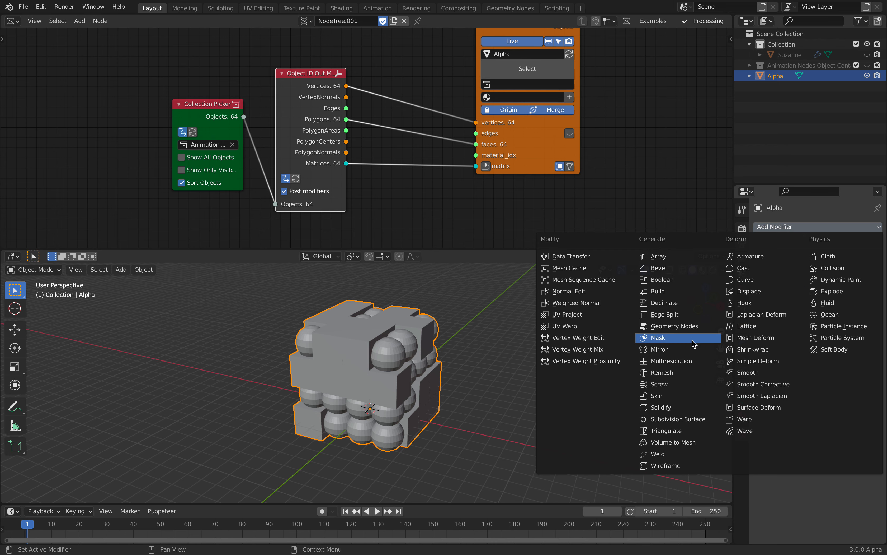
{"action": "key", "text": "Return"}
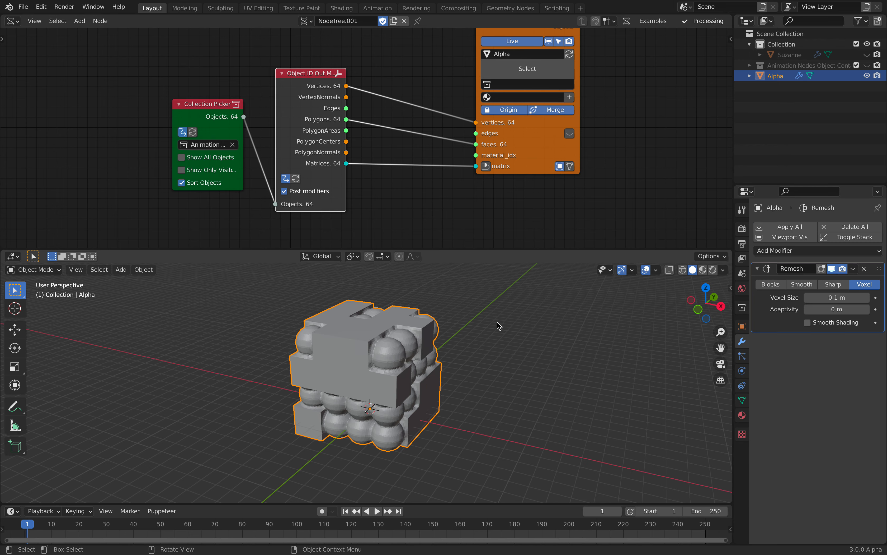
{"action": "middle_click_drag", "start_coordinate": [497, 321], "coordinate": [549, 327]}
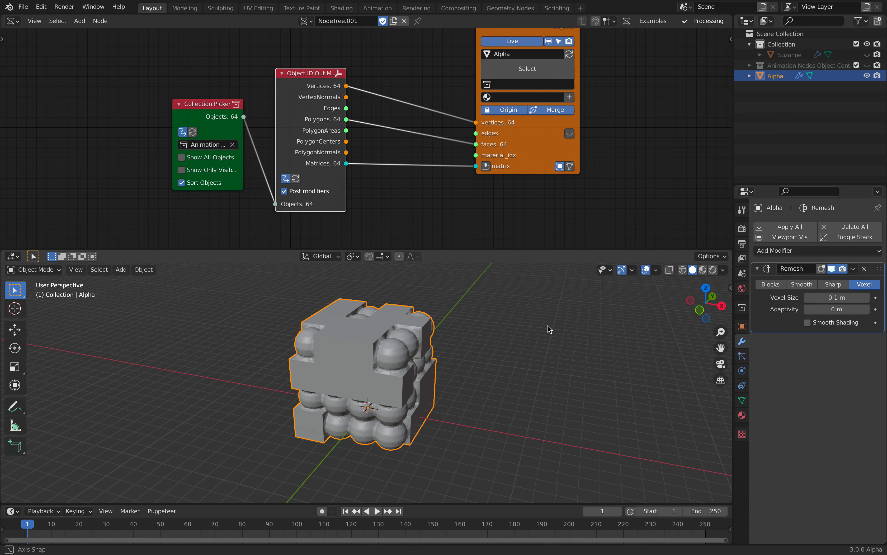
{"action": "left_click", "coordinate": [840, 297]}
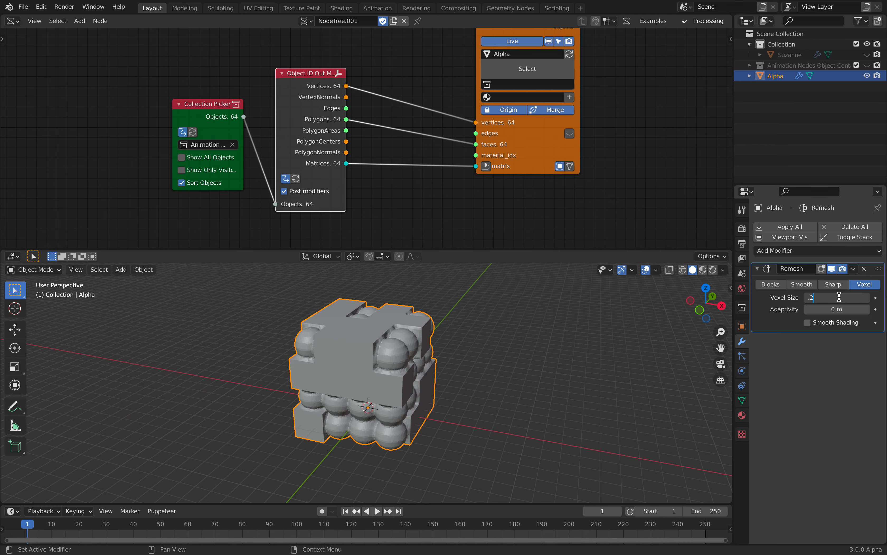
{"action": "key", "text": "Return"}
{"action": "middle_click_drag", "start_coordinate": [623, 323], "coordinate": [433, 351]}
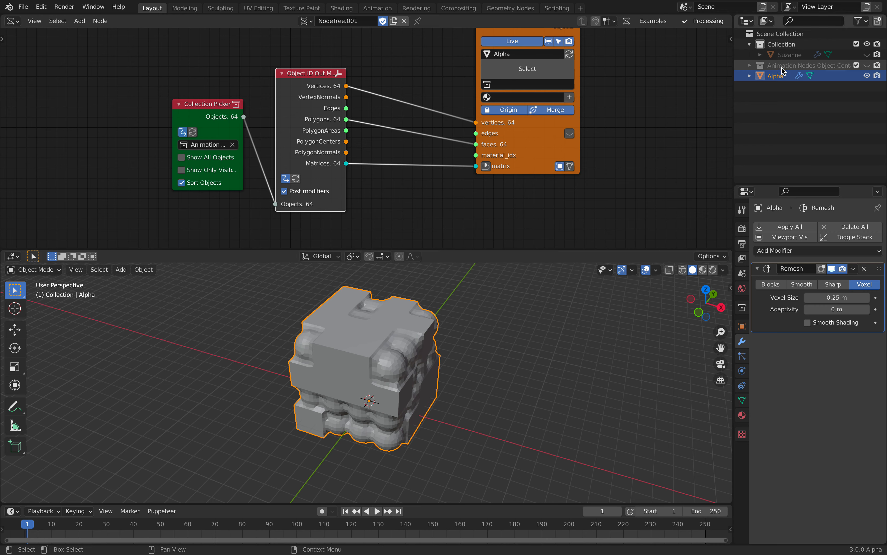
Switch the node editor to Animation Nodes and raise the Random Boolean seed to 472, advancing the timeline to update the mesh
{"action": "left_click", "coordinate": [12, 21]}
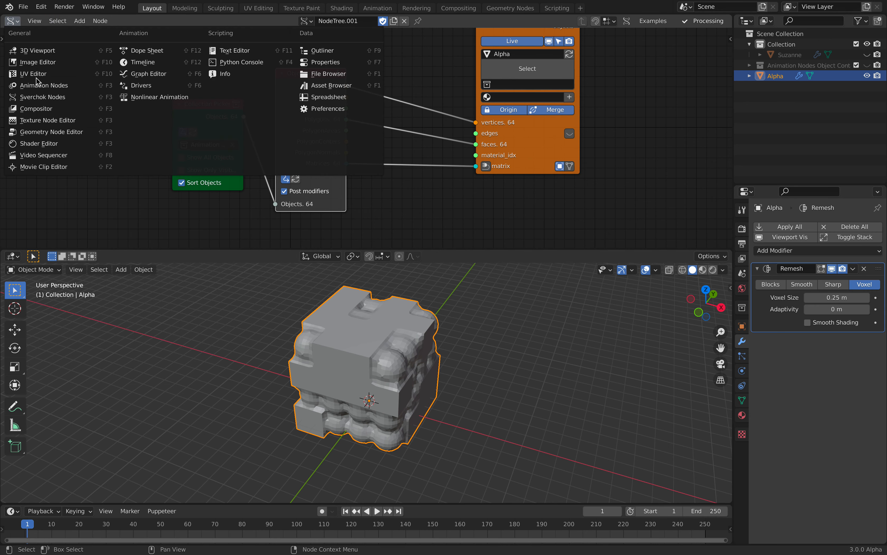
{"action": "left_click", "coordinate": [40, 85]}
{"action": "key", "text": "Home"}
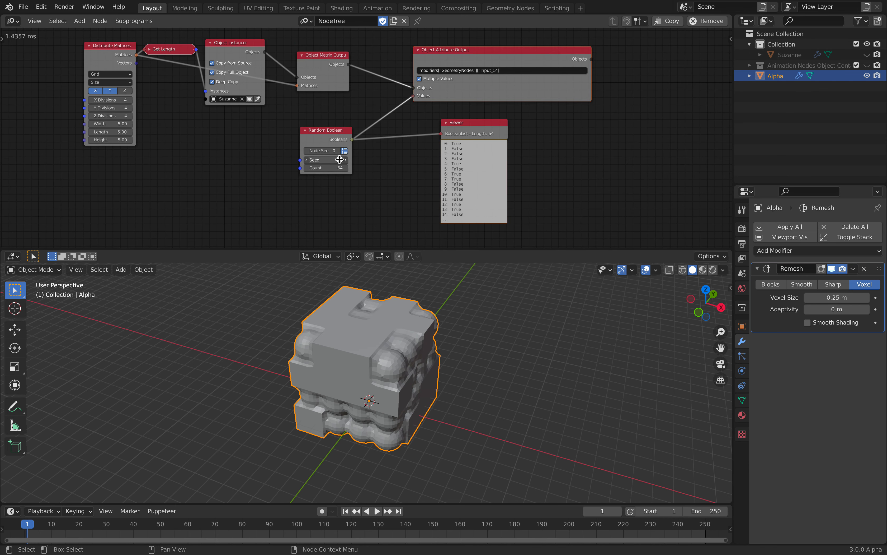
{"action": "key", "text": "Right"}
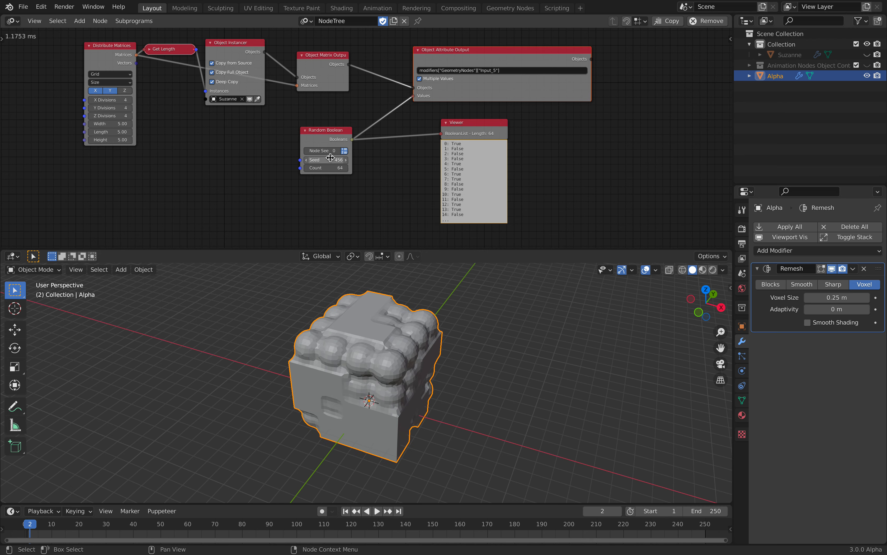
{"action": "key", "text": "Right"}
{"action": "left_click", "coordinate": [234, 484]}
{"action": "middle_click_drag", "start_coordinate": [227, 496], "coordinate": [288, 473]}
{"action": "left_click_drag", "start_coordinate": [330, 160], "coordinate": [344, 160]}
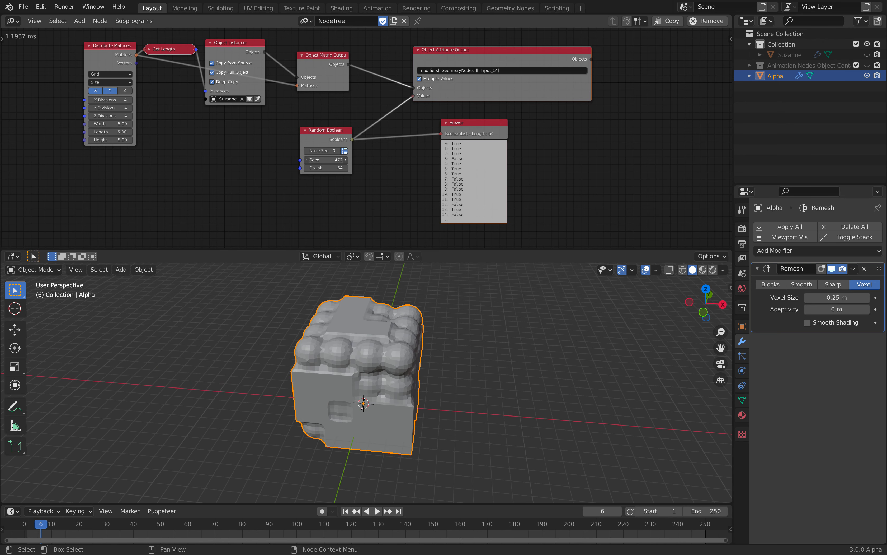
Raise the Random Boolean seed to 604 and advance the timeline to frame 21 to refresh the remeshed object
{"action": "key", "text": "Right"}
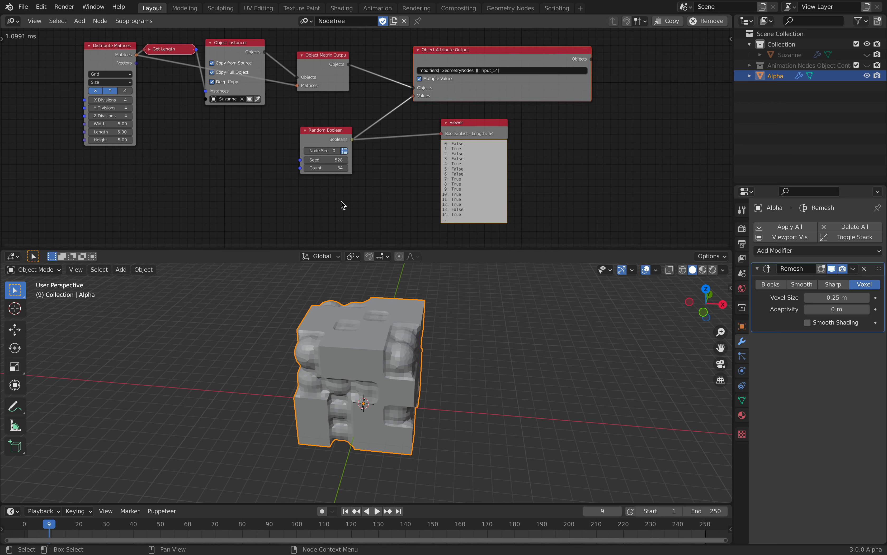
{"action": "key", "text": "Right"}
{"action": "key", "text": "Right"}
{"action": "middle_click_drag", "start_coordinate": [395, 331], "coordinate": [311, 325]}
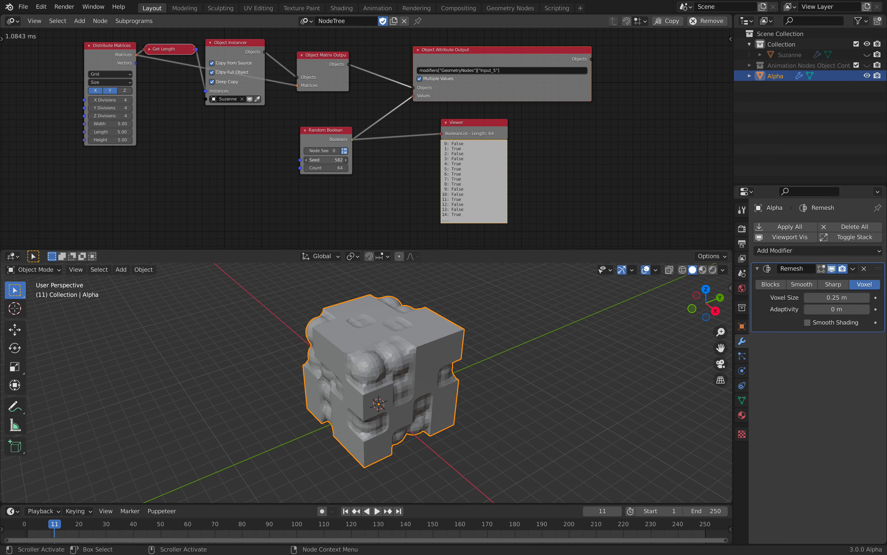
{"action": "key", "text": "Right"}
{"action": "key", "text": "Right"}
{"action": "key", "text": "Right"}
{"action": "key", "text": "Right"}
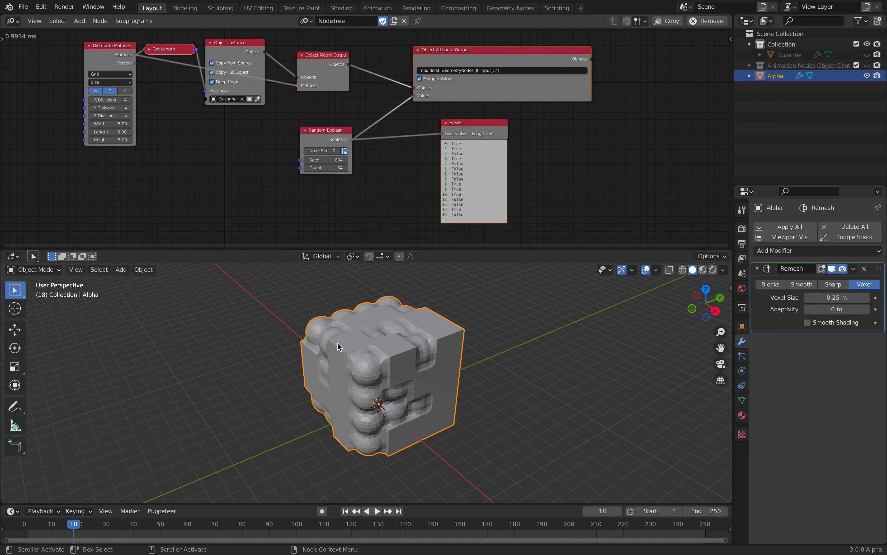
{"action": "key", "text": "Right"}
{"action": "middle_click_drag", "start_coordinate": [346, 472], "coordinate": [357, 478]}
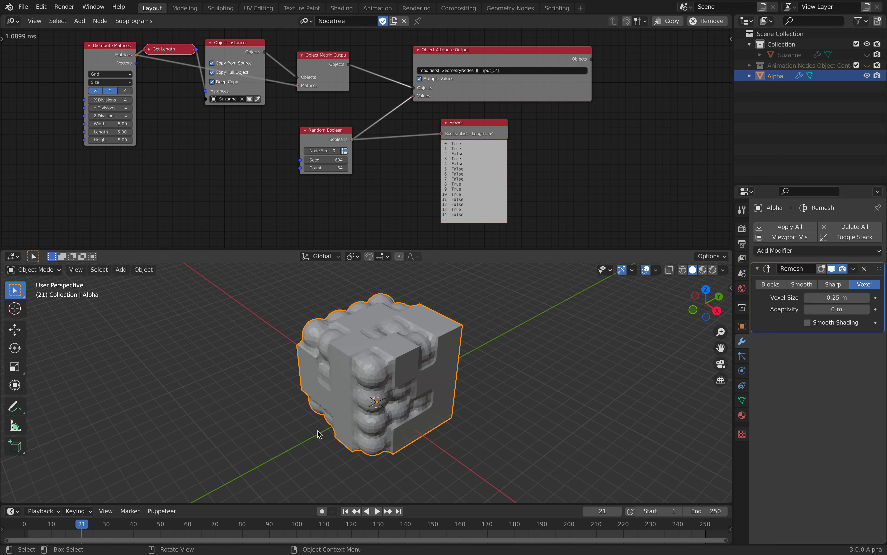
Raise the Random Boolean seed in single steps to 618 while the animation plays, and stop playback
{"action": "left_click", "coordinate": [377, 512]}
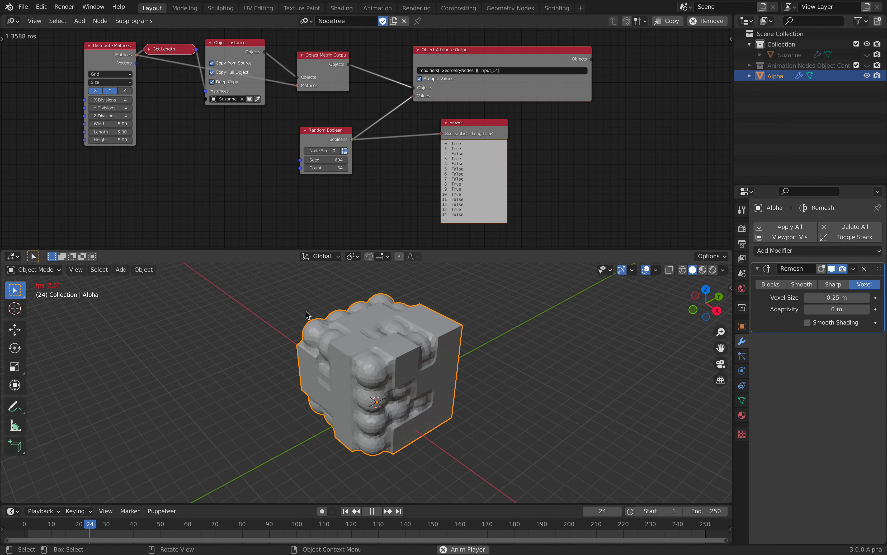
{"action": "left_click", "coordinate": [345, 160]}
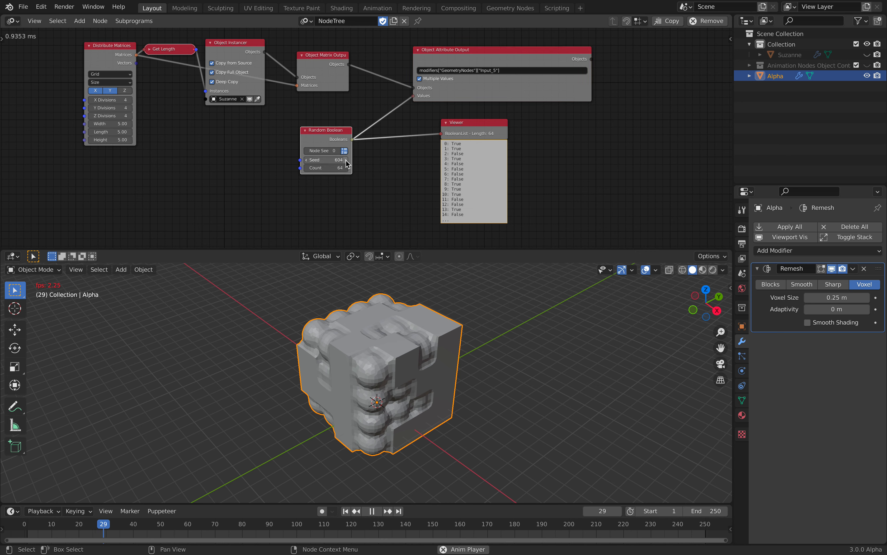
{"action": "left_click", "coordinate": [346, 161]}
{"action": "left_click", "coordinate": [346, 160]}
{"action": "left_click", "coordinate": [346, 160]}
{"action": "left_click", "coordinate": [345, 160]}
{"action": "left_click", "coordinate": [346, 160]}
{"action": "left_click", "coordinate": [346, 160]}
{"action": "left_click", "coordinate": [346, 160]}
{"action": "left_click", "coordinate": [346, 160]}
{"action": "left_click", "coordinate": [346, 160]}
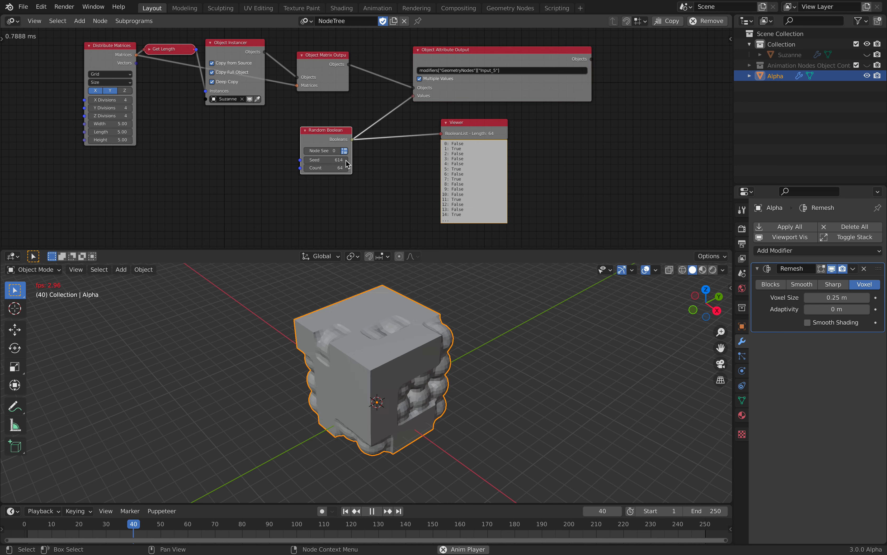
{"action": "left_click", "coordinate": [345, 160]}
{"action": "left_click", "coordinate": [345, 160]}
{"action": "left_click", "coordinate": [346, 161]}
{"action": "left_click", "coordinate": [346, 160]}
{"action": "middle_click_drag", "start_coordinate": [532, 351], "coordinate": [450, 342]}
{"action": "key", "text": "space"}
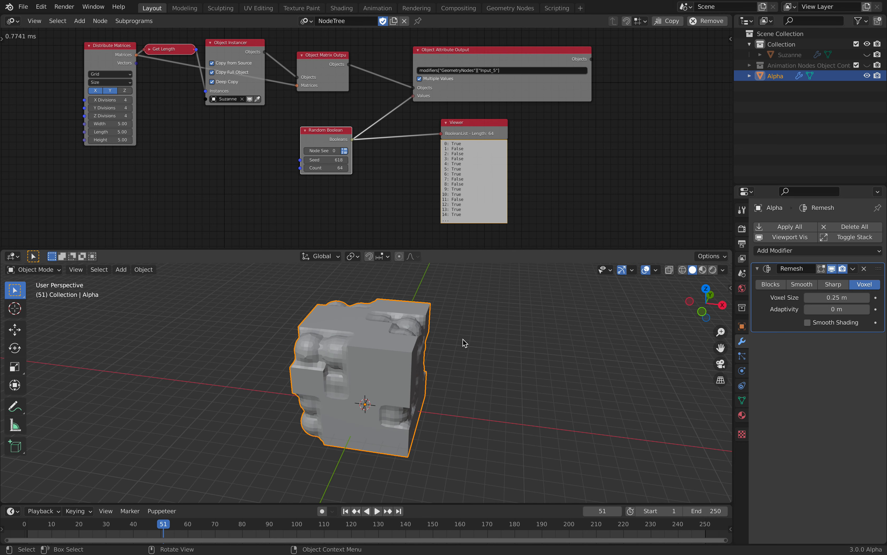
{"action": "middle_click_drag", "start_coordinate": [491, 298], "coordinate": [451, 350]}
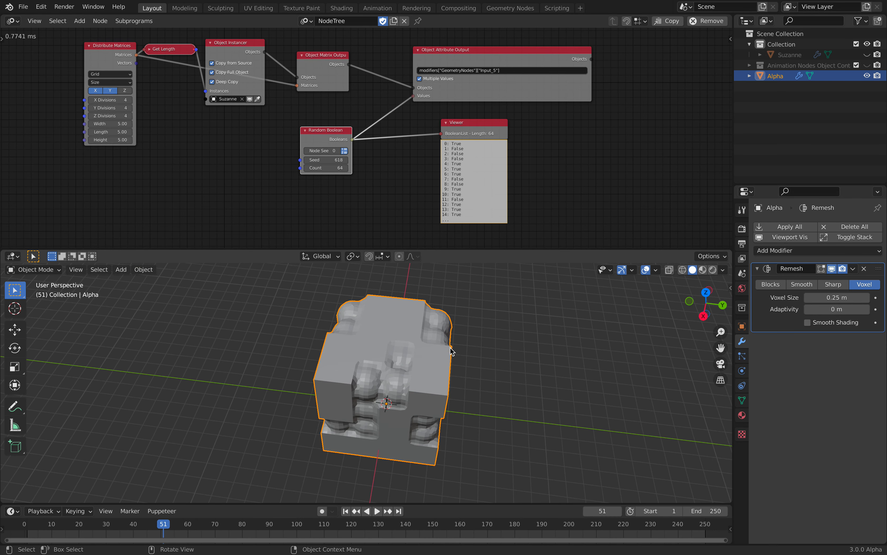
Enlarge the node editor, select the Suzanne object and switch the editor to its Geometry Nodes tree
{"action": "left_click_drag", "start_coordinate": [515, 250], "coordinate": [512, 296]}
{"action": "scroll", "coordinate": [513, 180], "scroll_direction": "up", "scroll_amount": 2}
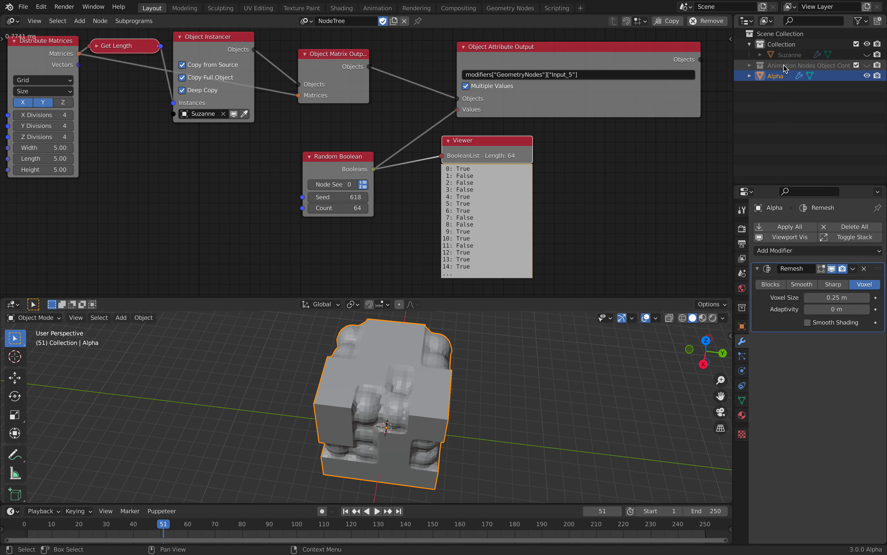
{"action": "left_click", "coordinate": [789, 55]}
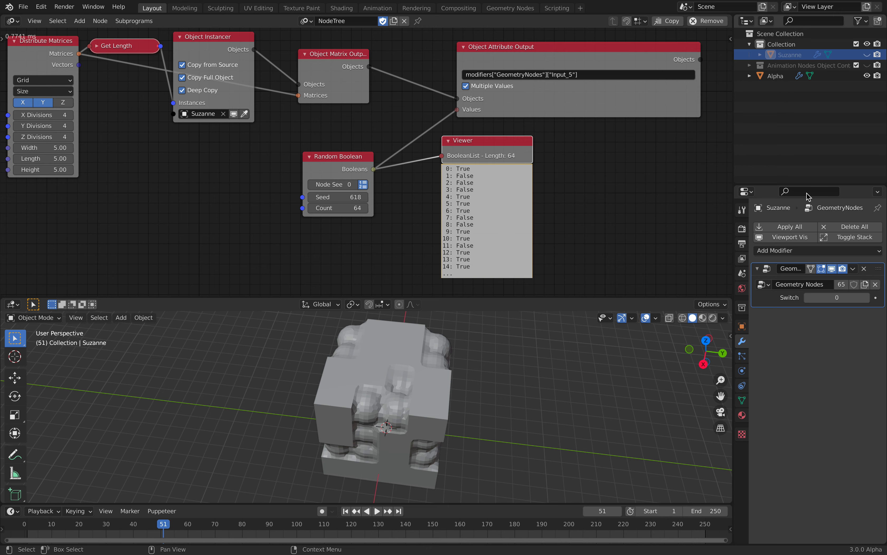
{"action": "left_click", "coordinate": [11, 21]}
{"action": "left_click", "coordinate": [59, 124]}
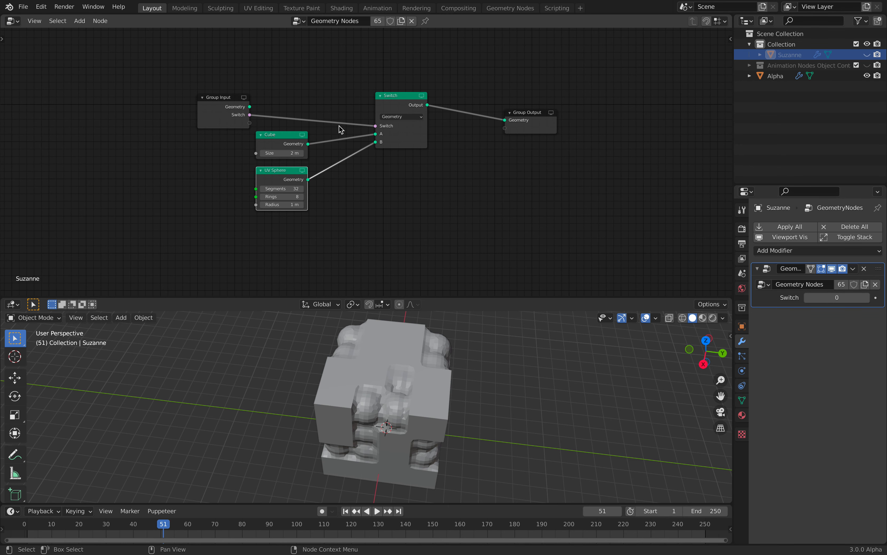
Move the Cube and UV Sphere nodes apart to spread out the Geometry Nodes tree
{"action": "scroll", "coordinate": [344, 125], "scroll_direction": "up", "scroll_amount": 2}
{"action": "left_click_drag", "start_coordinate": [253, 130], "coordinate": [259, 130]}
{"action": "left_click_drag", "start_coordinate": [271, 171], "coordinate": [278, 182]}
{"action": "scroll", "coordinate": [278, 182], "scroll_direction": "up", "scroll_amount": 2}
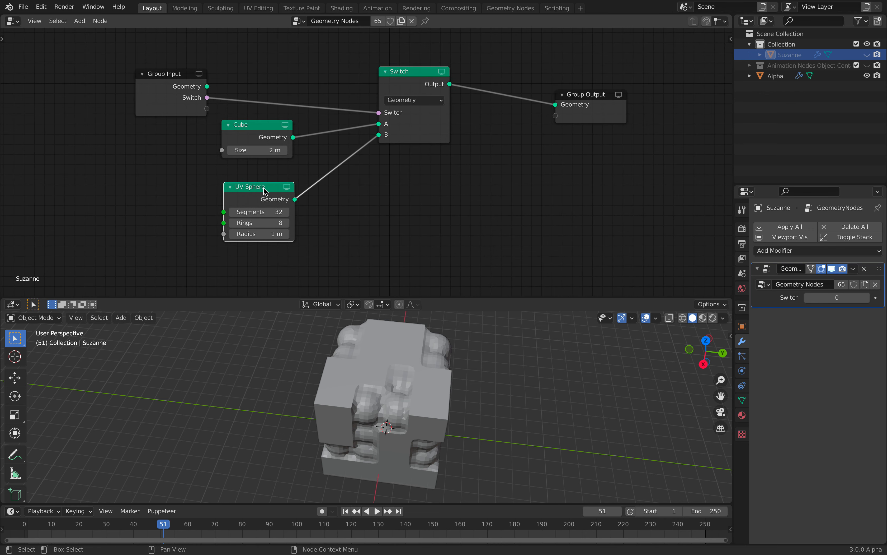
Replace the UV Sphere node with an Ico Sphere feeding the Switch's B input, and play the animation briefly to refresh the mesh
{"action": "key", "text": "x"}
{"action": "key", "text": "shift+a"}
{"action": "type", "text": "ico"}
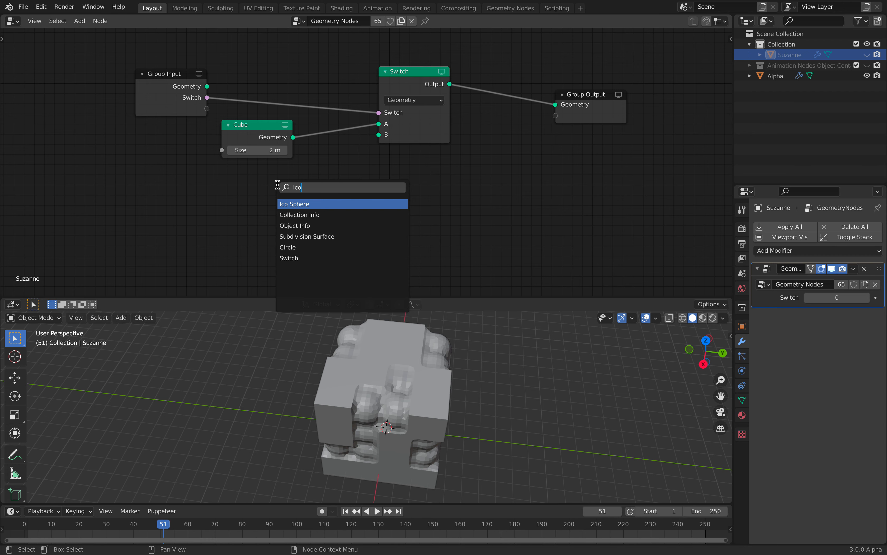
{"action": "key", "text": "Return"}
{"action": "left_click", "coordinate": [235, 180]}
{"action": "left_click_drag", "start_coordinate": [289, 191], "coordinate": [378, 134]}
{"action": "key", "text": "space"}
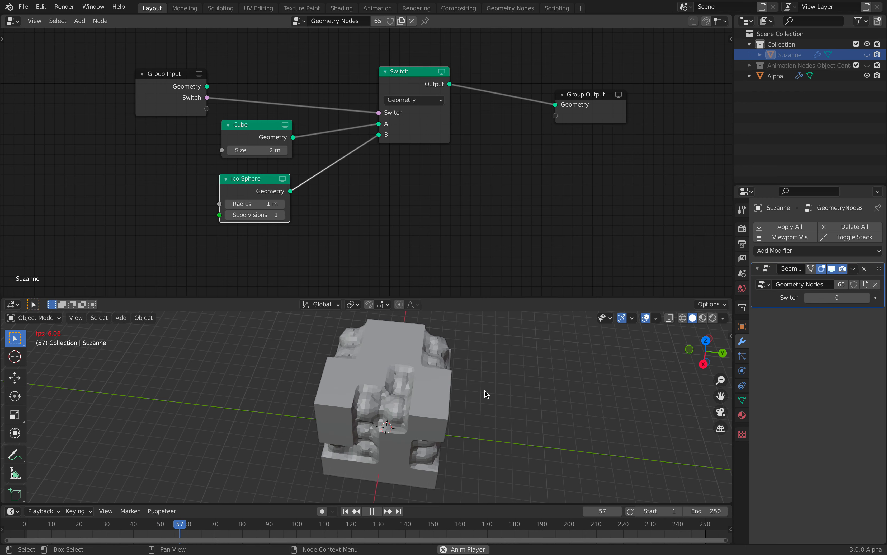
{"action": "key", "text": "space"}
Try larger Ico Sphere radii up to 1.92 m while the animation plays
{"action": "middle_click_drag", "start_coordinate": [469, 388], "coordinate": [481, 379]}
{"action": "left_click_drag", "start_coordinate": [262, 204], "coordinate": [273, 203]}
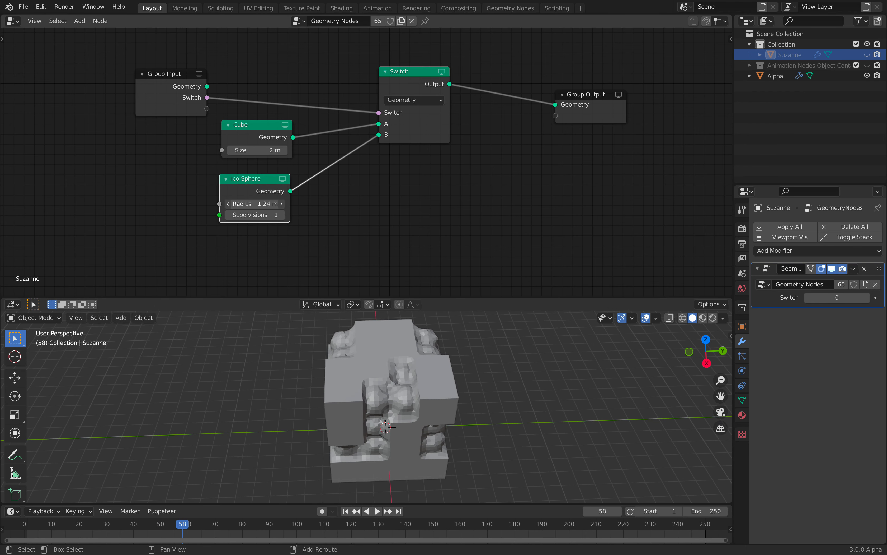
{"action": "key", "text": "space"}
{"action": "left_click", "coordinate": [260, 204]}
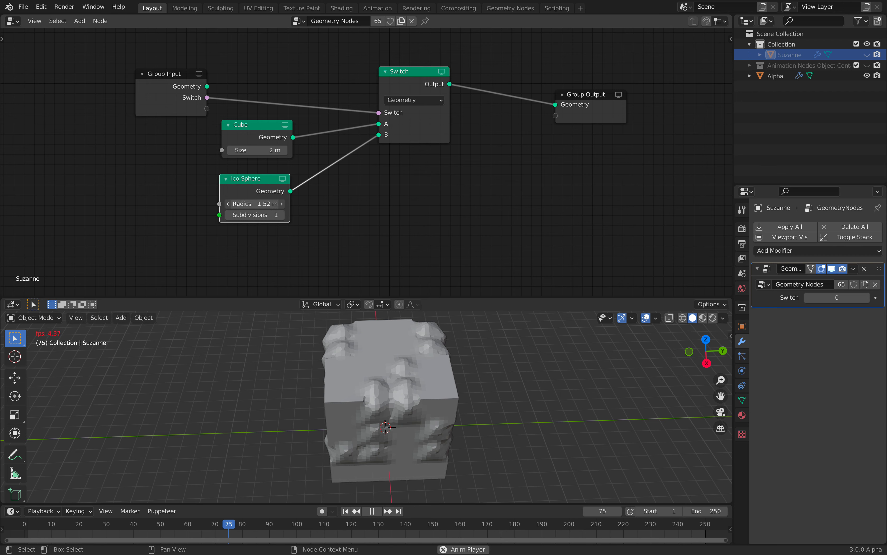
{"action": "left_click_drag", "start_coordinate": [253, 204], "coordinate": [268, 204]}
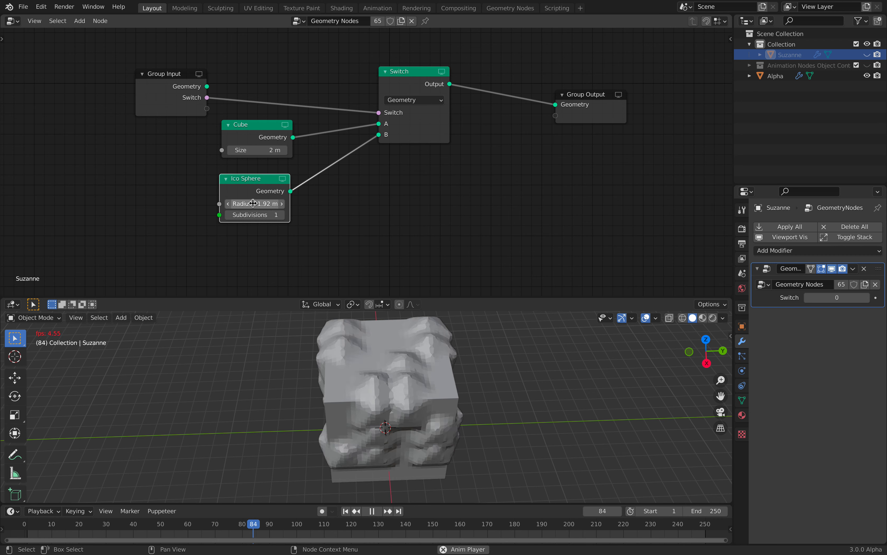
Set the Ico Sphere radius to 0.5 m, raise it to 0.7 m and stop playback
{"action": "left_click", "coordinate": [274, 204]}
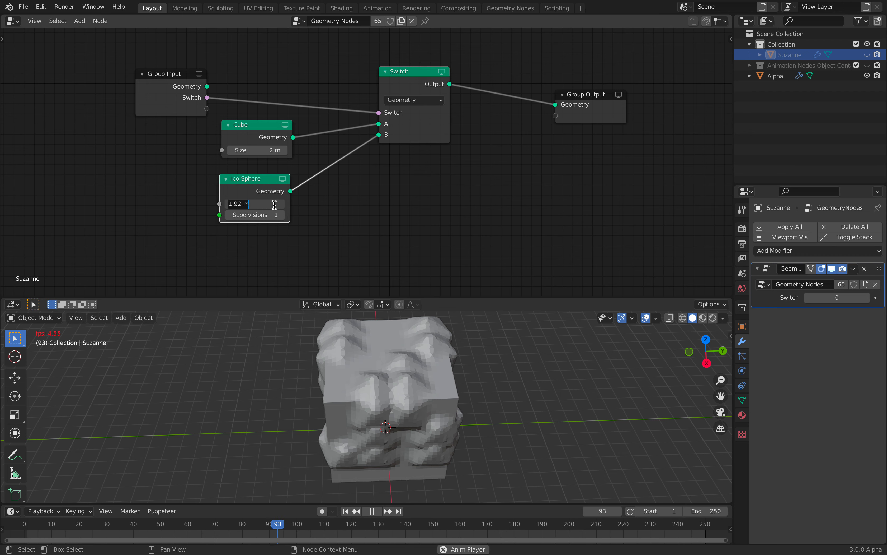
{"action": "type", "text": ".5"}
{"action": "key", "text": "Return"}
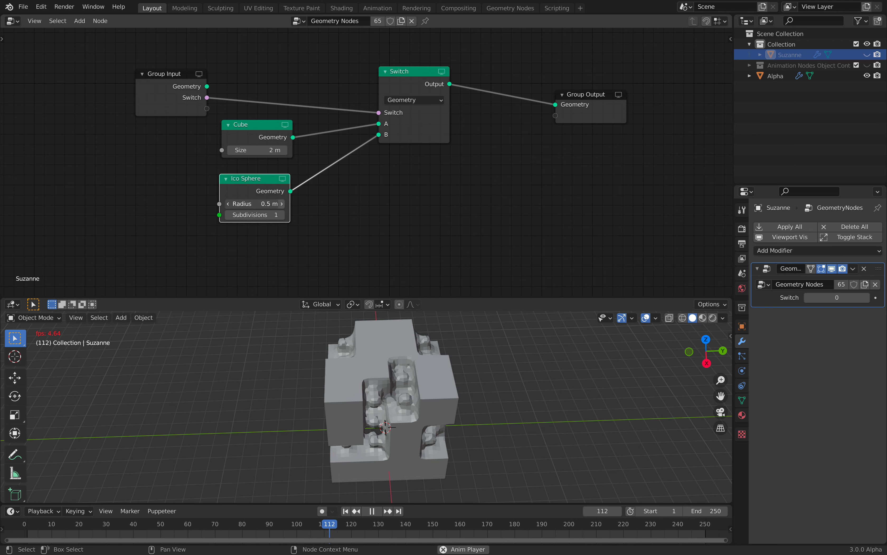
{"action": "left_click", "coordinate": [281, 204]}
{"action": "left_click", "coordinate": [281, 204]}
{"action": "left_click", "coordinate": [358, 226]}
{"action": "key", "text": "space"}
Save the current file and open the recent file switcher_001.blend
{"action": "middle_click_drag", "start_coordinate": [441, 383], "coordinate": [333, 375]}
{"action": "left_click_drag", "start_coordinate": [403, 76], "coordinate": [377, 80]}
{"action": "middle_click_drag", "start_coordinate": [384, 114], "coordinate": [374, 118]}
{"action": "key", "text": "ctrl+s"}
{"action": "left_click", "coordinate": [23, 6]}
{"action": "mouse_move", "coordinate": [59, 40]}
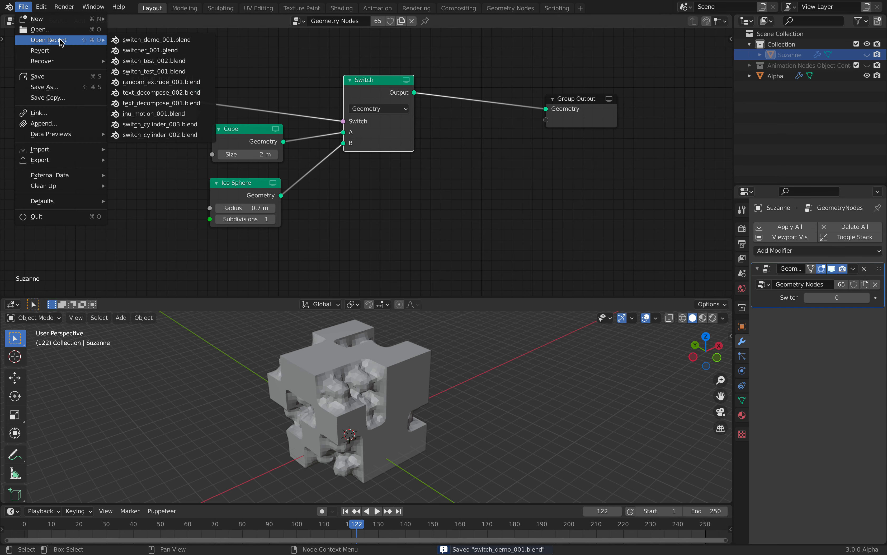
{"action": "left_click", "coordinate": [143, 51]}
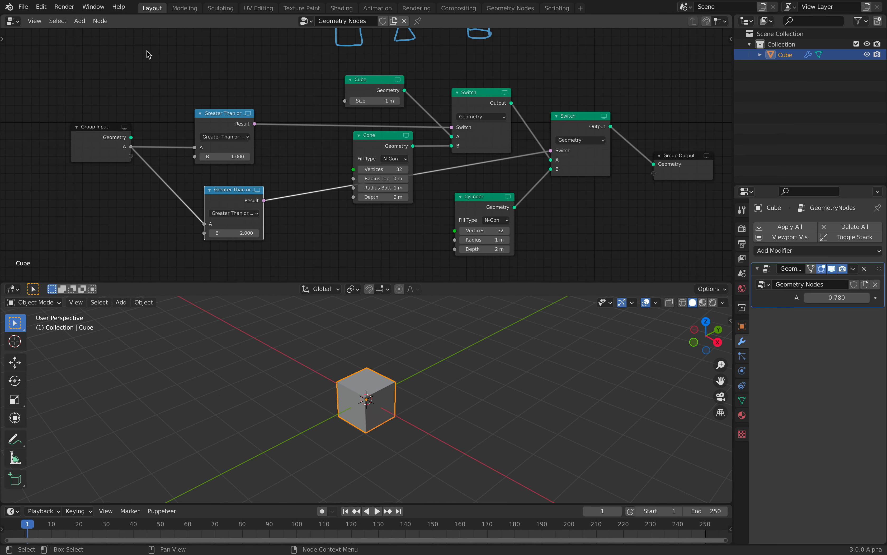
Widen both Greater Than or Equal nodes to show their full names, and reposition them with the first Switch and the Cube node
{"action": "scroll", "coordinate": [263, 125], "scroll_direction": "down", "scroll_amount": 1}
{"action": "middle_click_drag", "start_coordinate": [254, 143], "coordinate": [226, 163]}
{"action": "scroll", "coordinate": [301, 199], "scroll_direction": "up", "scroll_amount": 2}
{"action": "left_click_drag", "start_coordinate": [189, 143], "coordinate": [239, 149]}
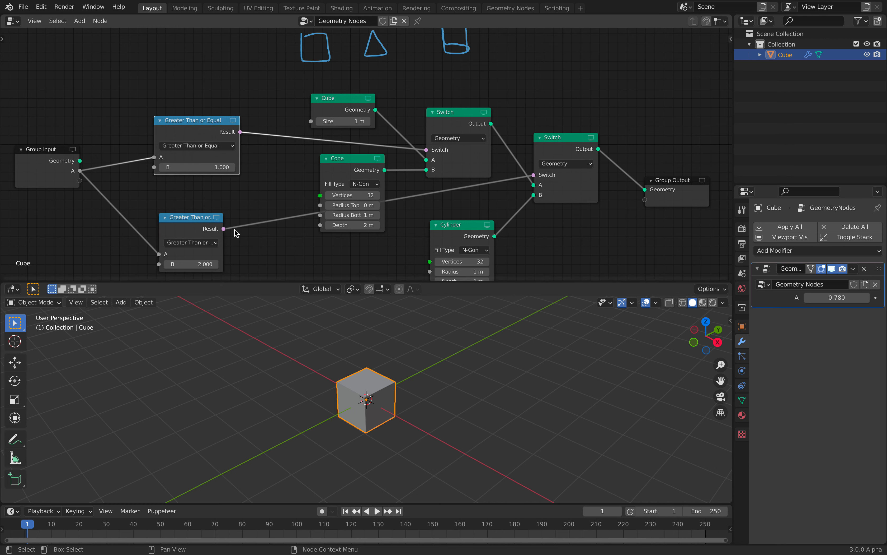
{"action": "mouse_move", "coordinate": [223, 221]}
{"action": "left_mouse_down"}
{"action": "mouse_move", "coordinate": [246, 221]}
{"action": "mouse_move", "coordinate": [212, 206]}
{"action": "left_mouse_up"}
{"action": "left_click_drag", "start_coordinate": [201, 129], "coordinate": [200, 134]}
{"action": "left_click_drag", "start_coordinate": [441, 111], "coordinate": [444, 105]}
{"action": "mouse_move", "coordinate": [342, 107]}
{"action": "left_mouse_down"}
{"action": "mouse_move", "coordinate": [334, 92]}
{"action": "mouse_move", "coordinate": [347, 101]}
{"action": "left_mouse_up"}
Vary the modifier's A value from -0.080 up to 1.980 to test switching from the cube to the cone
{"action": "mouse_move", "coordinate": [834, 297]}
{"action": "left_mouse_down"}
{"action": "mouse_move", "coordinate": [869, 297]}
{"action": "mouse_move", "coordinate": [821, 298]}
{"action": "left_mouse_up"}
{"action": "middle_click_drag", "start_coordinate": [393, 400], "coordinate": [373, 391]}
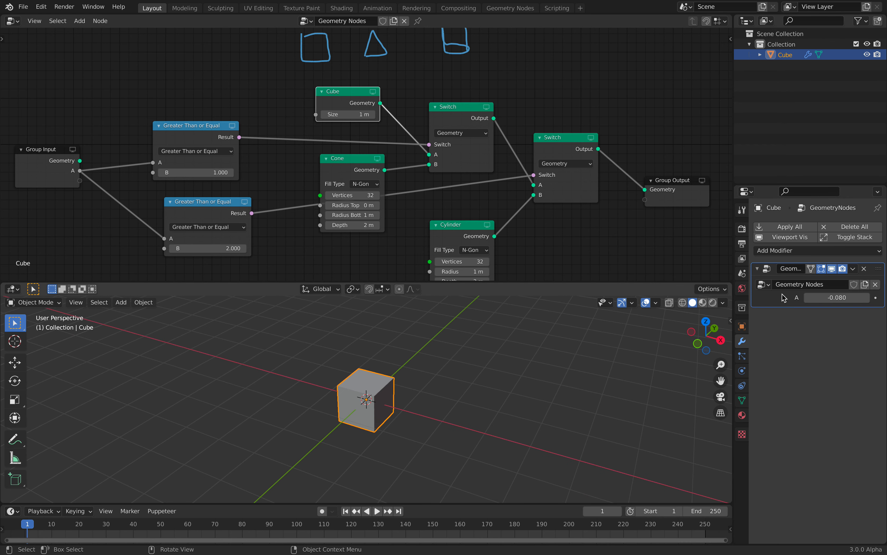
{"action": "mouse_move", "coordinate": [837, 297]}
{"action": "left_mouse_down"}
{"action": "mouse_move", "coordinate": [855, 297]}
{"action": "mouse_move", "coordinate": [800, 297]}
{"action": "mouse_move", "coordinate": [852, 297]}
{"action": "mouse_move", "coordinate": [837, 297]}
{"action": "left_mouse_up"}
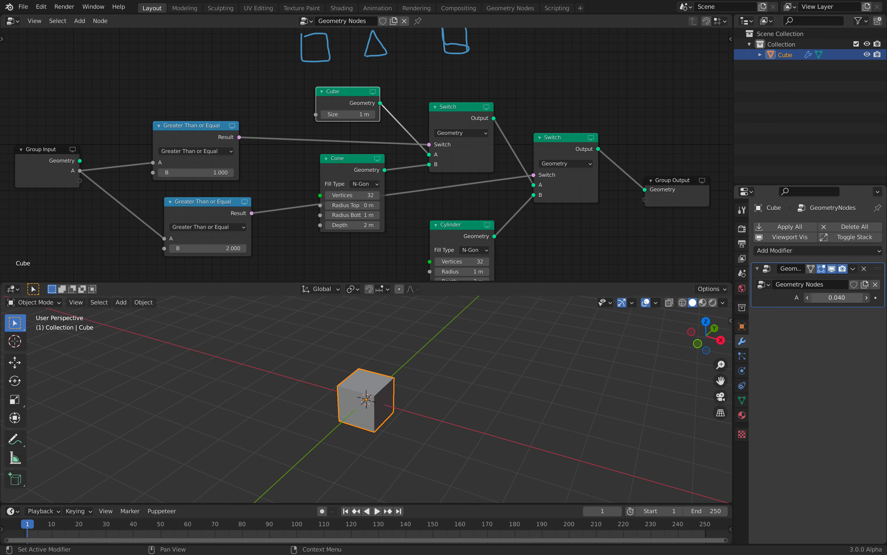
{"action": "left_click_drag", "start_coordinate": [836, 297], "coordinate": [856, 297]}
Rearrange both Switch nodes, the Group Output, Cube, Cone and first Greater Than or Equal nodes for a clearer layout
{"action": "left_click_drag", "start_coordinate": [459, 107], "coordinate": [461, 100]}
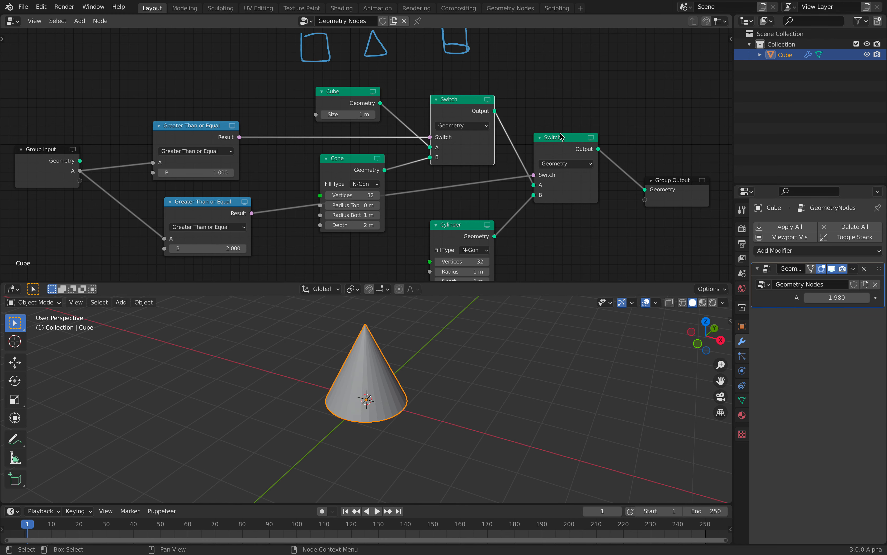
{"action": "left_click_drag", "start_coordinate": [560, 135], "coordinate": [567, 144]}
{"action": "left_click_drag", "start_coordinate": [686, 178], "coordinate": [670, 187]}
{"action": "left_click_drag", "start_coordinate": [341, 92], "coordinate": [364, 90]}
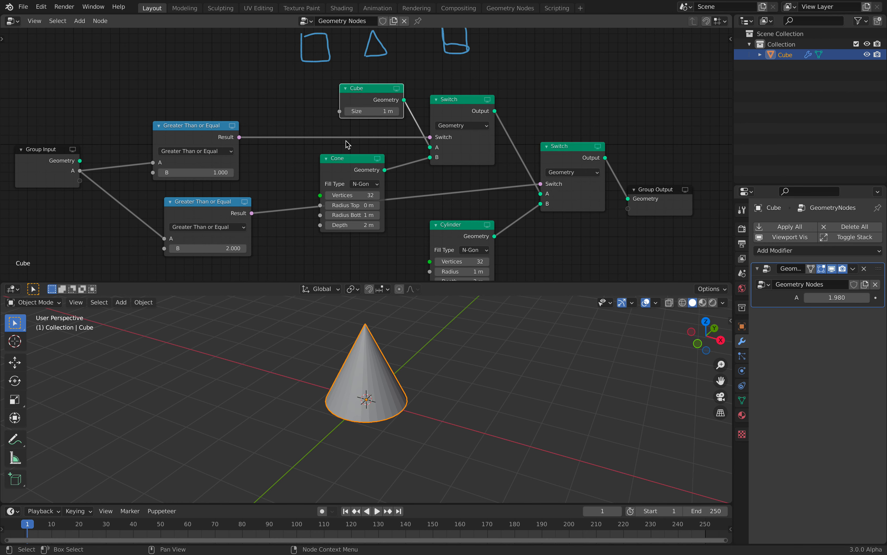
{"action": "left_click_drag", "start_coordinate": [345, 158], "coordinate": [352, 157]}
{"action": "left_click_drag", "start_coordinate": [215, 127], "coordinate": [239, 120]}
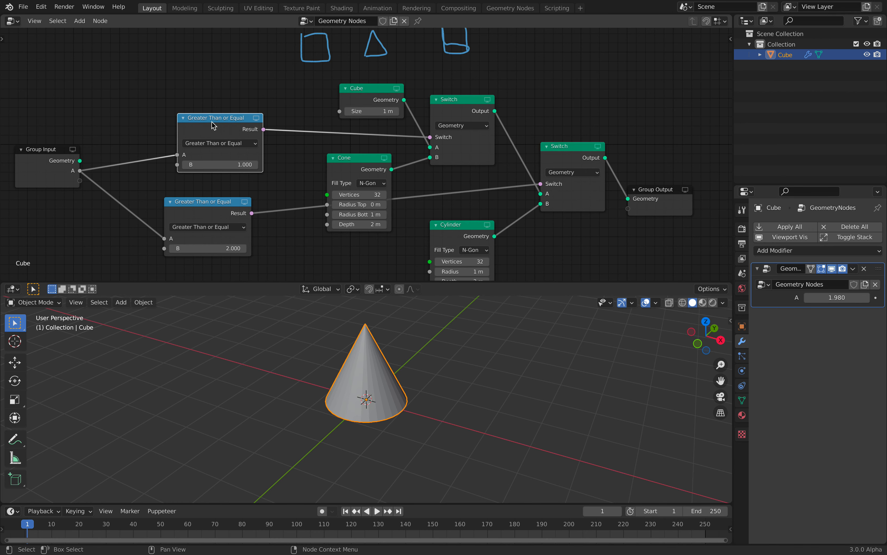
Try out a Float Compare node above the existing comparison nodes and delete it
{"action": "middle_click_drag", "start_coordinate": [203, 125], "coordinate": [235, 133]}
{"action": "key", "text": "shift+a"}
{"action": "type", "text": "compare"}
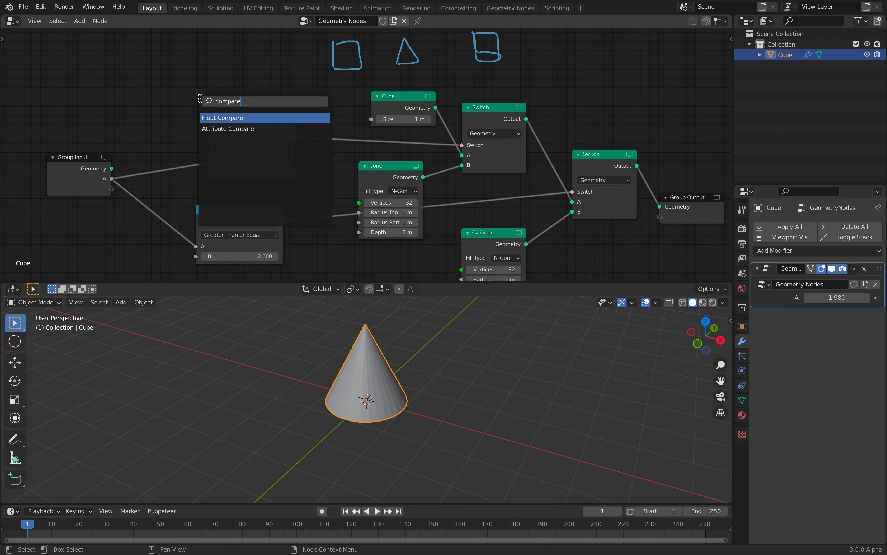
{"action": "left_click", "coordinate": [217, 115]}
{"action": "left_click", "coordinate": [165, 74]}
{"action": "left_click", "coordinate": [176, 87]}
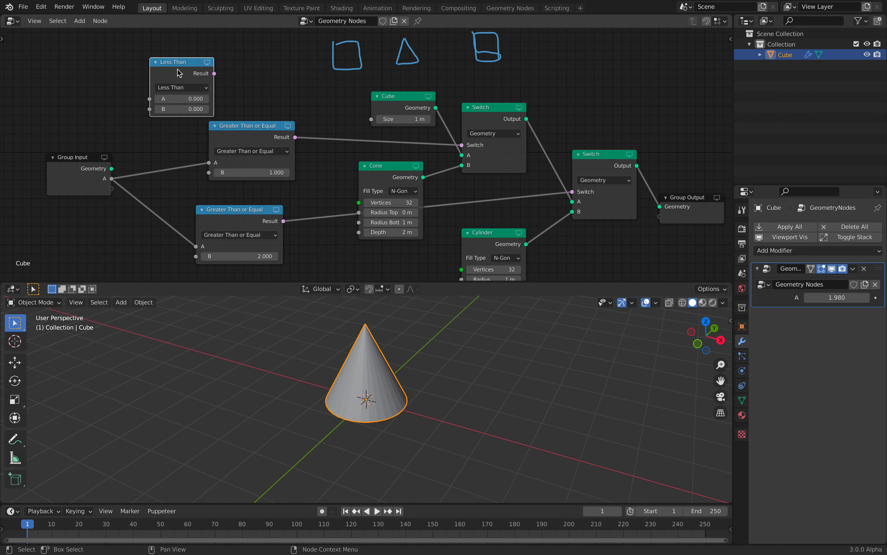
{"action": "key", "text": "x"}
Shift the first Greater Than or Equal and Switch nodes, and set the modifier's A value to 2.540
{"action": "left_click_drag", "start_coordinate": [231, 129], "coordinate": [214, 134]}
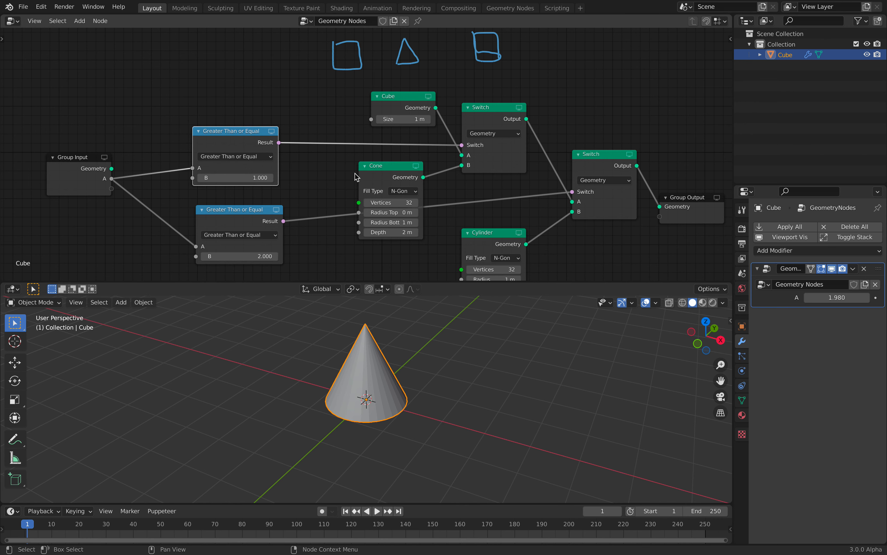
{"action": "left_click_drag", "start_coordinate": [498, 142], "coordinate": [507, 142]}
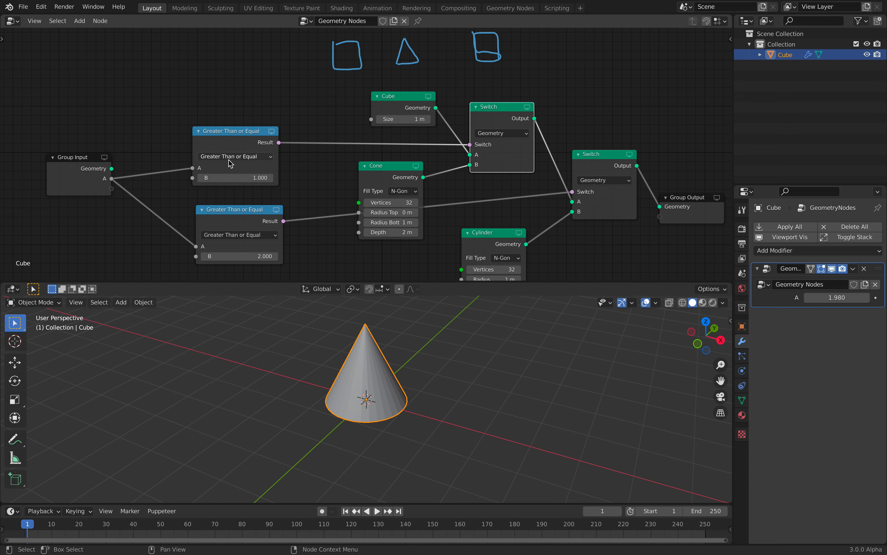
{"action": "left_click_drag", "start_coordinate": [830, 298], "coordinate": [851, 298]}
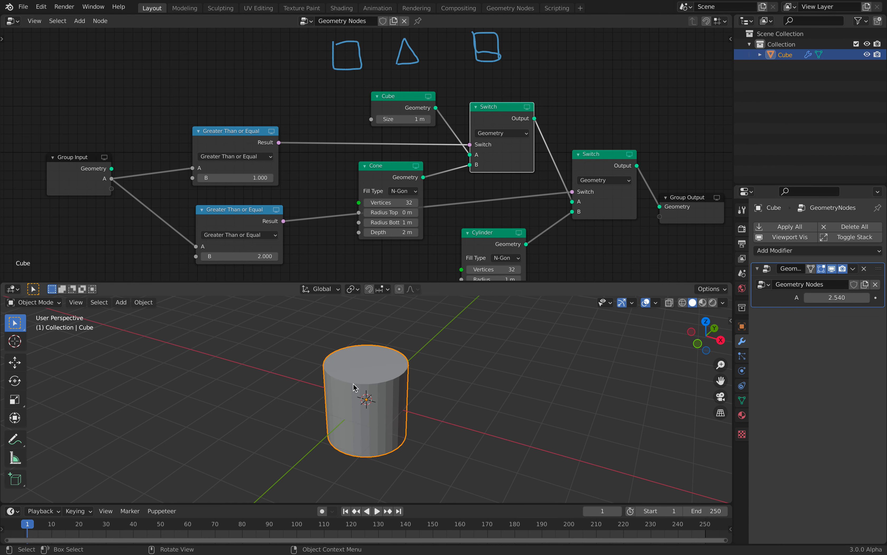
Copy the Cube object and reopen the recent file switch_demo_001.blend
{"action": "key", "text": "super+c"}
{"action": "left_click", "coordinate": [23, 6]}
{"action": "mouse_move", "coordinate": [50, 40]}
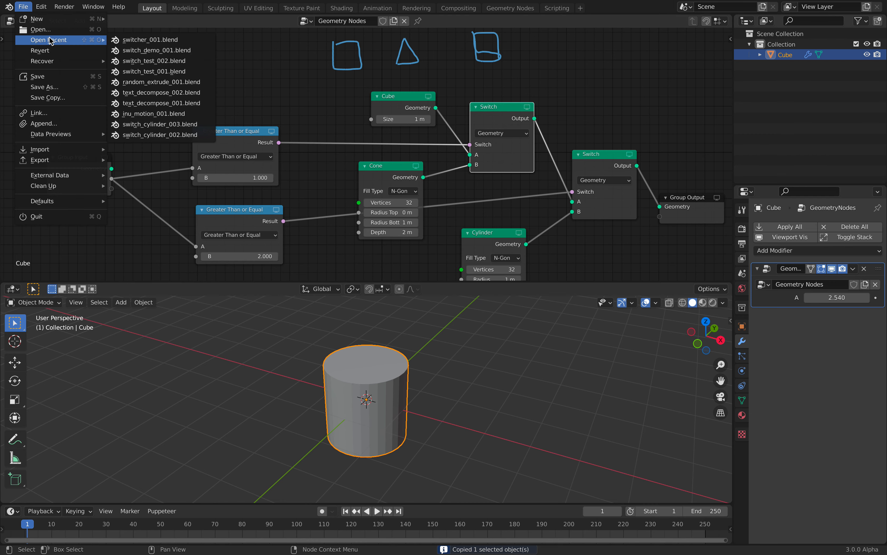
{"action": "left_click", "coordinate": [151, 50]}
{"action": "left_click", "coordinate": [397, 297]}
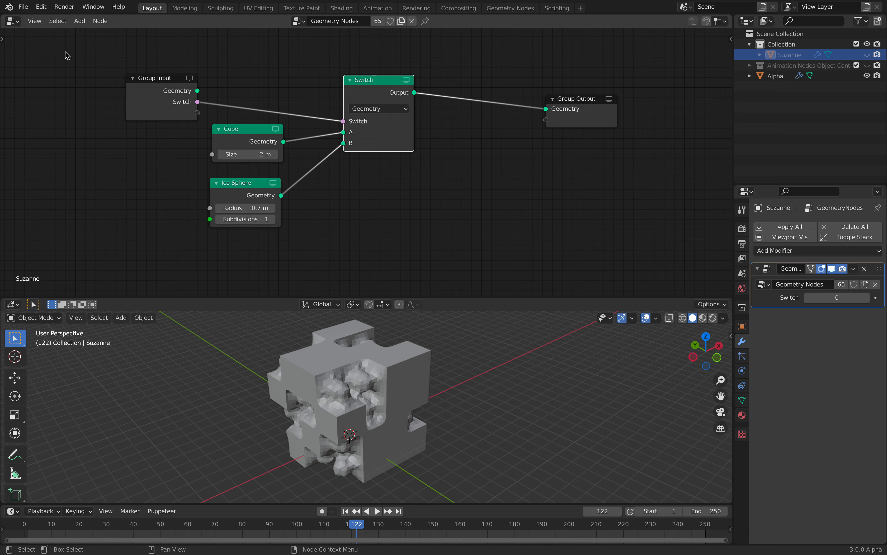
Save the file under the incremented name switch_demo_002.blend
{"action": "left_click", "coordinate": [23, 7]}
{"action": "left_click", "coordinate": [35, 87]}
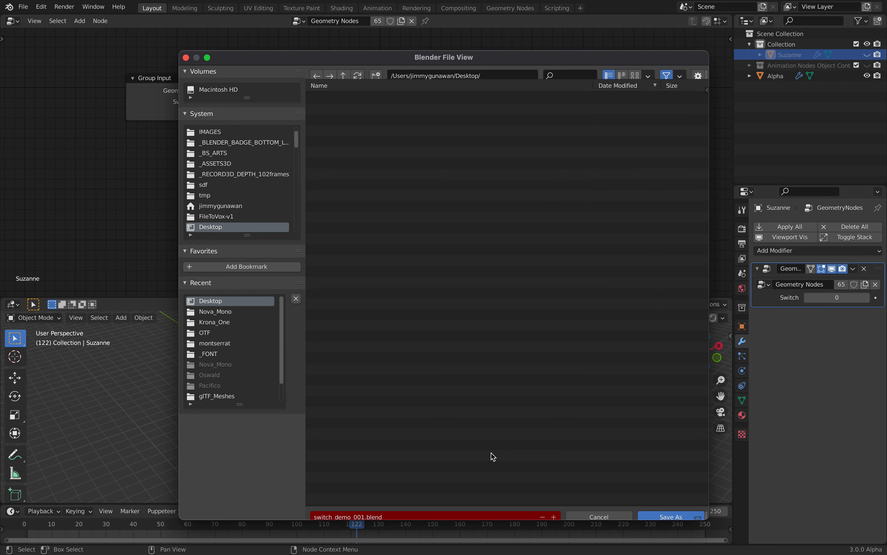
{"action": "left_click", "coordinate": [554, 508]}
{"action": "left_click", "coordinate": [650, 508]}
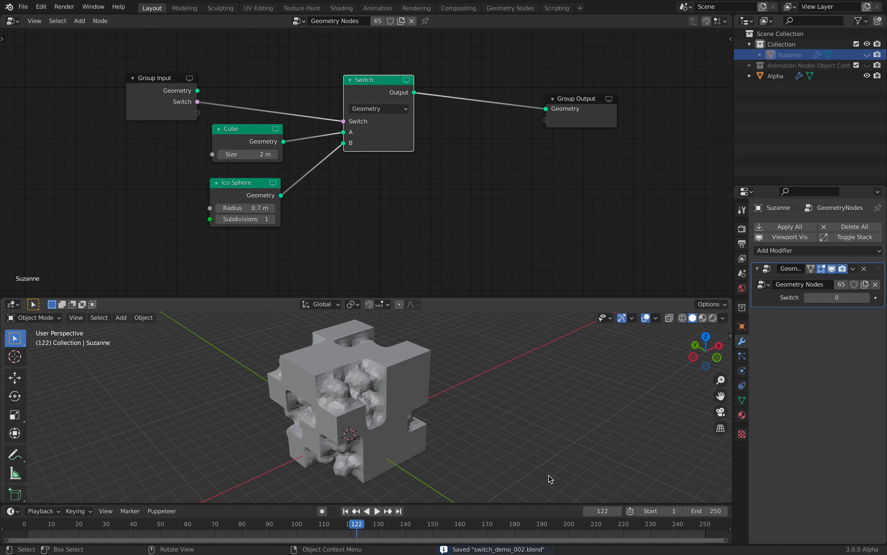
Paste the copied Cube object, move it beside the remeshed object and make it the active object
{"action": "key", "text": "ctrl+v"}
{"action": "middle_click_drag", "start_coordinate": [518, 413], "coordinate": [460, 400]}
{"action": "key", "text": "g"}
{"action": "left_click", "coordinate": [573, 367]}
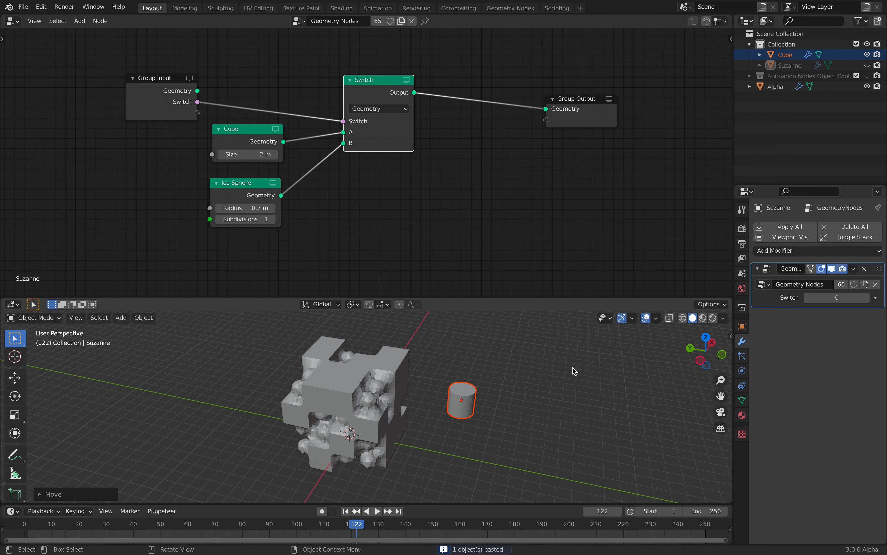
{"action": "left_click_drag", "start_coordinate": [825, 298], "coordinate": [838, 298]}
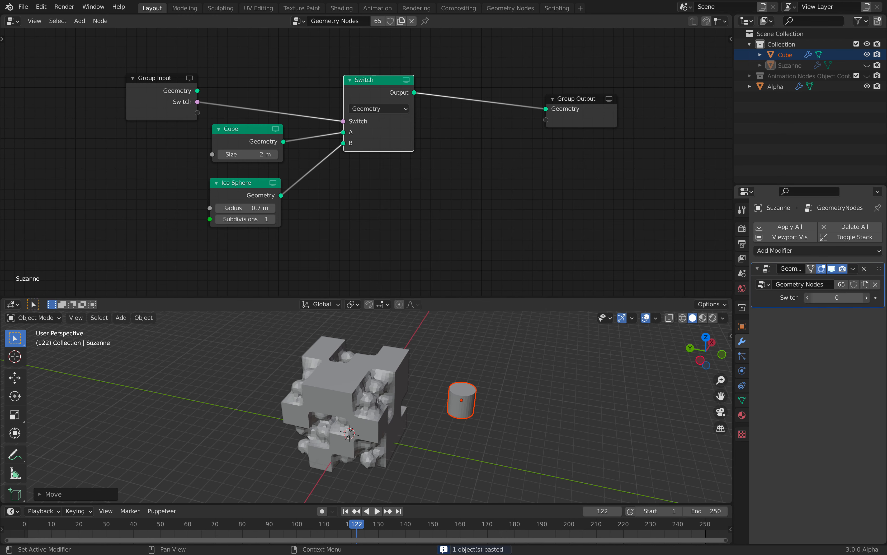
{"action": "left_click", "coordinate": [459, 416]}
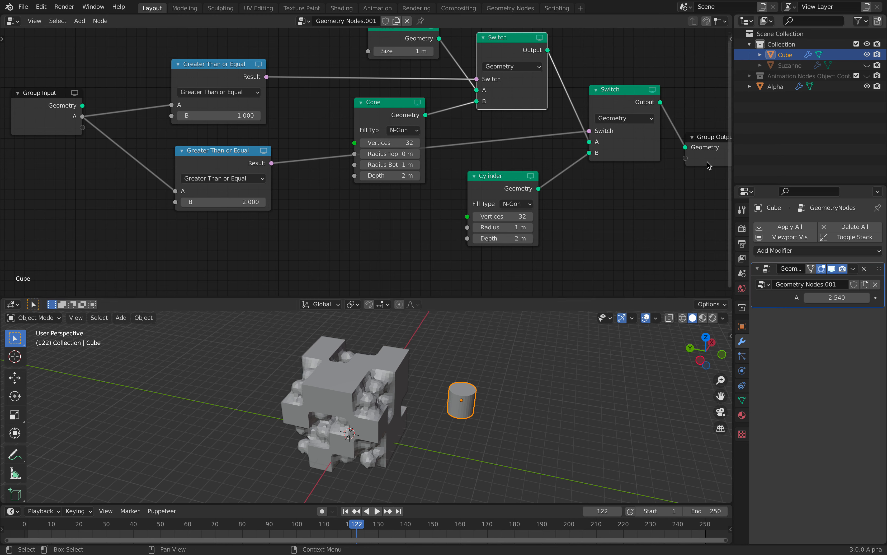
Test different A values on the pasted object's Geometry Nodes modifier and settle on 1.600
{"action": "left_click_drag", "start_coordinate": [837, 298], "coordinate": [810, 298]}
{"action": "left_click", "coordinate": [837, 298]}
{"action": "type", "text": "-4.9"}
{"action": "key", "text": "Return"}
{"action": "scroll", "coordinate": [523, 374], "scroll_direction": "up", "scroll_amount": 2}
{"action": "mouse_move", "coordinate": [523, 373]}
{"action": "middle_mouse_down"}
{"action": "mouse_move", "coordinate": [502, 384]}
{"action": "mouse_move", "coordinate": [522, 378]}
{"action": "middle_mouse_up"}
{"action": "mouse_move", "coordinate": [847, 299]}
{"action": "left_mouse_down"}
{"action": "mouse_move", "coordinate": [873, 299]}
{"action": "mouse_move", "coordinate": [860, 299]}
{"action": "left_mouse_up"}
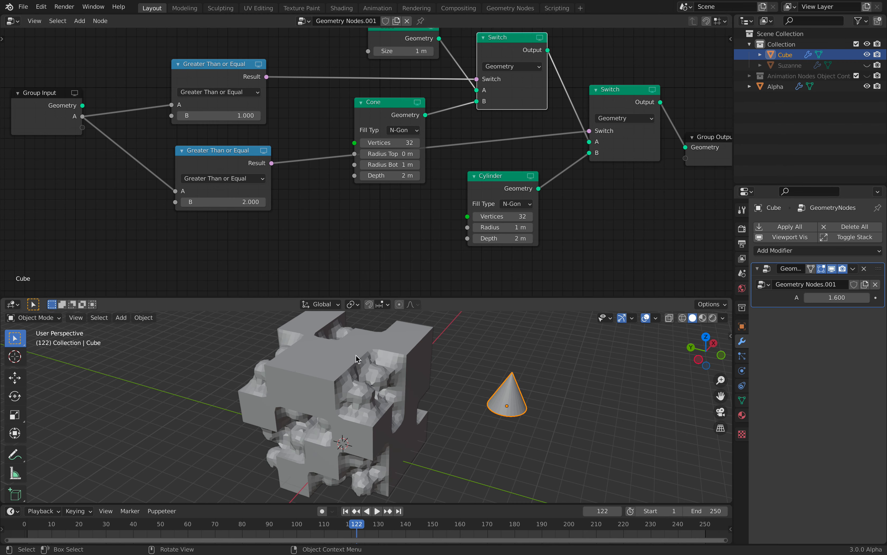
Switch the node editor to Animation Nodes and set the Object Instancer's source object to Cube
{"action": "scroll", "coordinate": [357, 357], "scroll_direction": "down", "scroll_amount": 3}
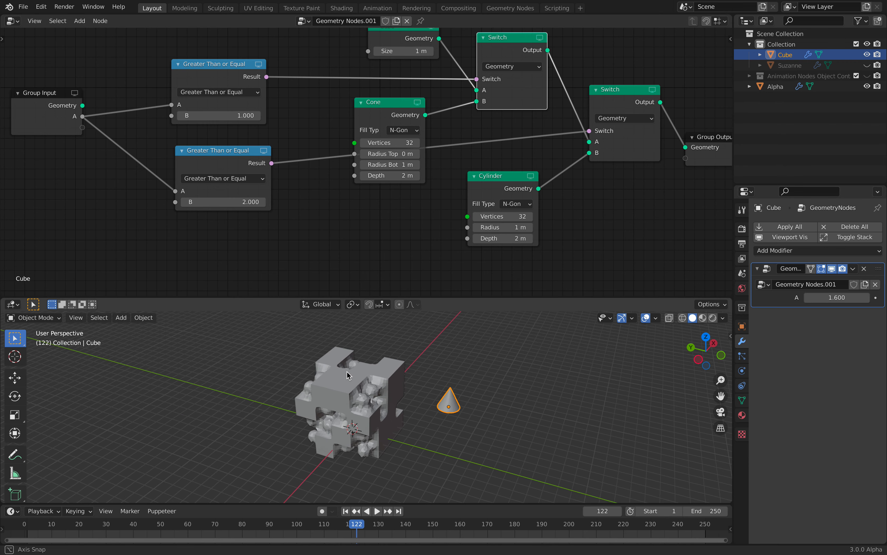
{"action": "left_click", "coordinate": [13, 21]}
{"action": "left_click", "coordinate": [48, 85]}
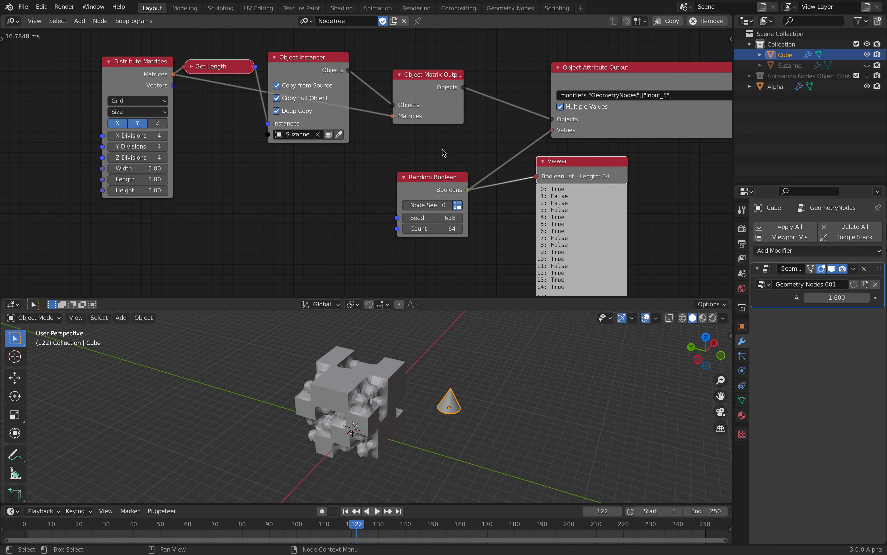
{"action": "left_click", "coordinate": [297, 134]}
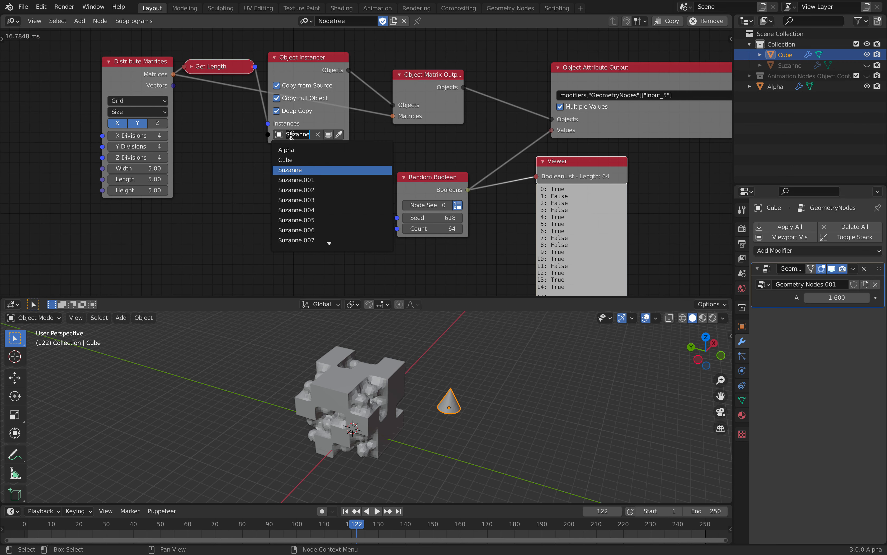
{"action": "left_click", "coordinate": [294, 160]}
Raise the Random Boolean seed to 685 and play the animation briefly to refresh the instances
{"action": "middle_click_drag", "start_coordinate": [351, 208], "coordinate": [326, 194]}
{"action": "left_click_drag", "start_coordinate": [401, 203], "coordinate": [423, 203]}
{"action": "key", "text": "space"}
{"action": "key", "text": "space"}
Delete the Random Boolean node and add a Random Number node in its place
{"action": "left_click", "coordinate": [403, 178]}
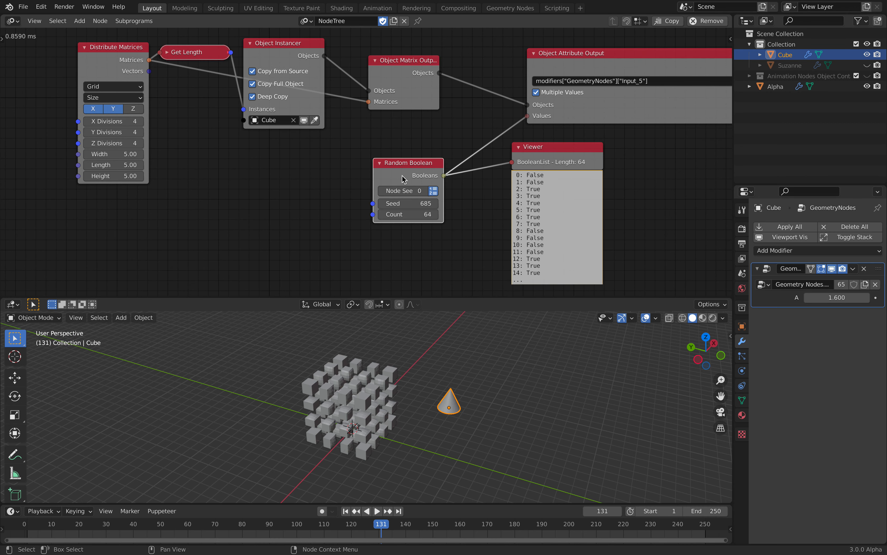
{"action": "key", "text": "x"}
{"action": "key", "text": "ctrl+a"}
{"action": "type", "text": "random n"}
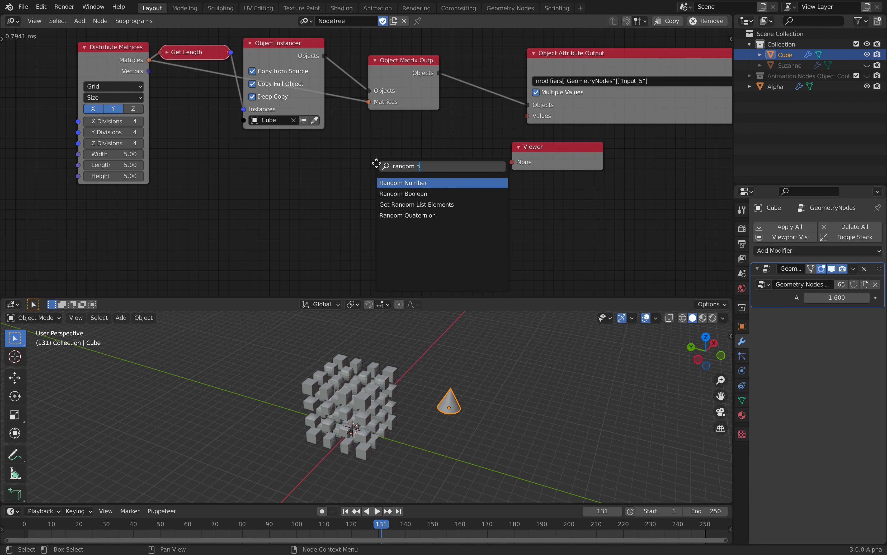
{"action": "key", "text": "Return"}
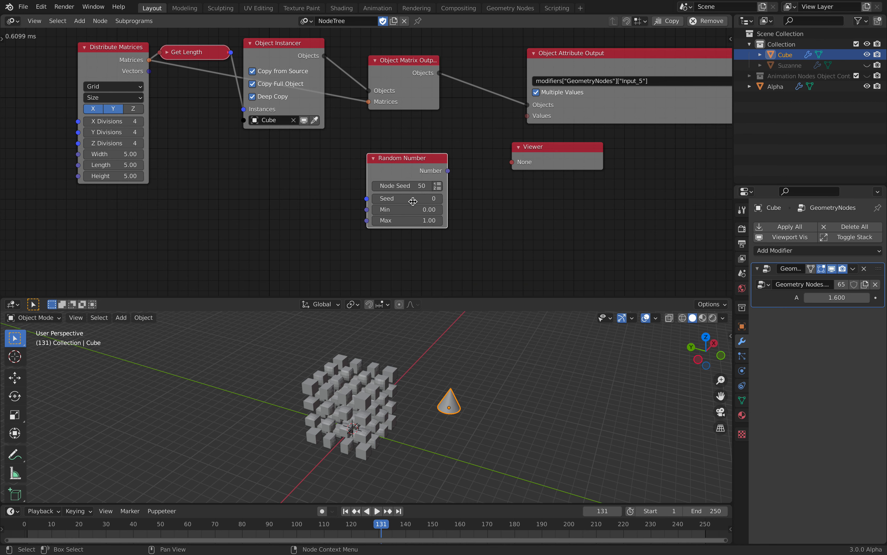
Feed Random Number into Object Attribute Output's Values as a list with seed 50, count 64 and max 3.00, and move the Viewer aside
{"action": "left_click_drag", "start_coordinate": [453, 173], "coordinate": [525, 117]}
{"action": "left_click", "coordinate": [437, 186]}
{"action": "left_click_drag", "start_coordinate": [432, 199], "coordinate": [561, 152]}
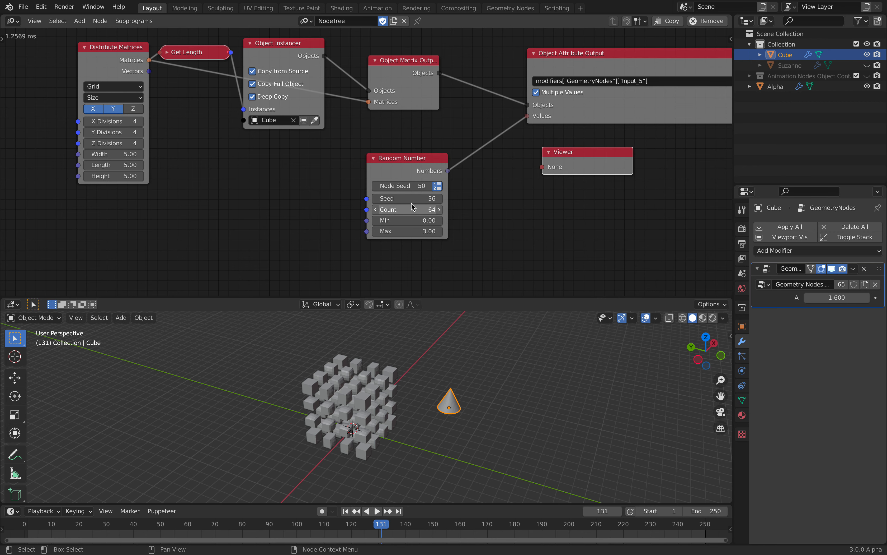
{"action": "left_click_drag", "start_coordinate": [411, 198], "coordinate": [414, 198]}
Copy the A input's full data path into Object Attribute Output, trim it to modifiers["GeometryNodes"]["Input_5"], and play briefly to refresh the instances
{"action": "middle_click_drag", "start_coordinate": [531, 196], "coordinate": [483, 200]}
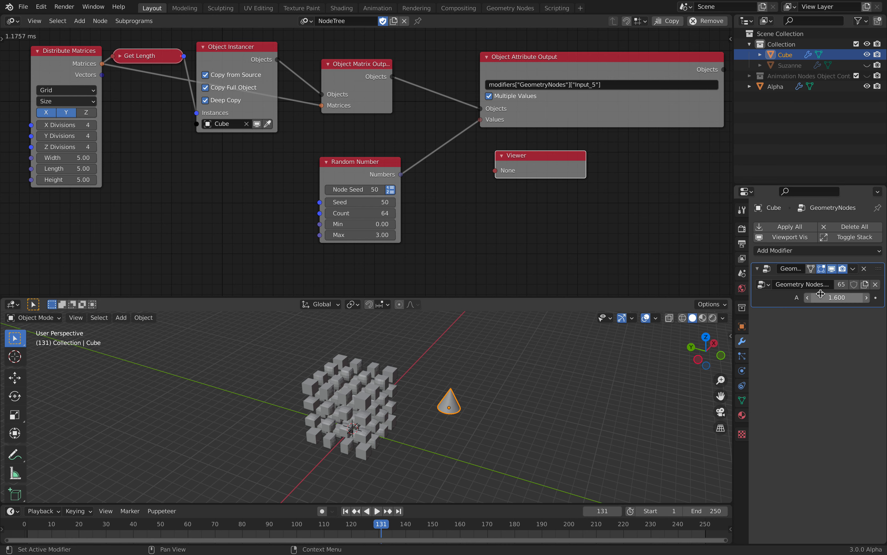
{"action": "right_click", "coordinate": [830, 296]}
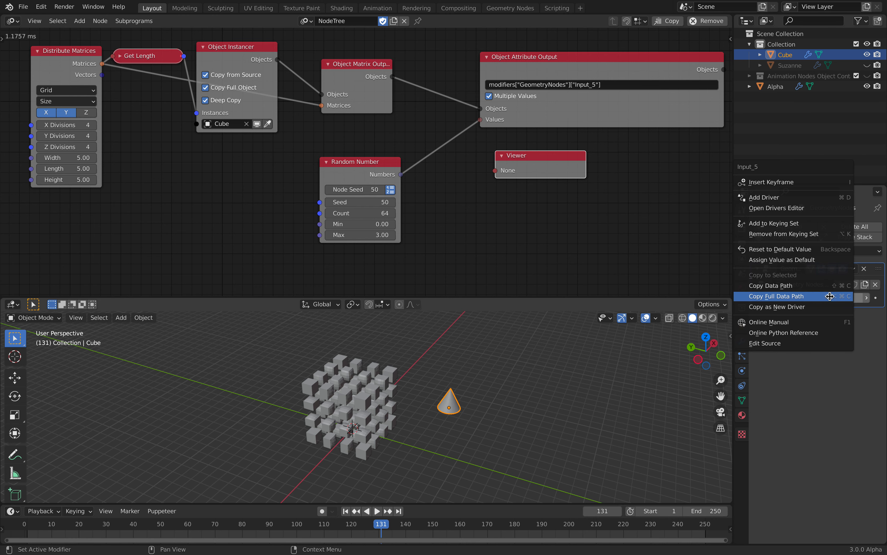
{"action": "left_click", "coordinate": [800, 296]}
{"action": "left_click", "coordinate": [630, 85]}
{"action": "key", "text": "ctrl+v"}
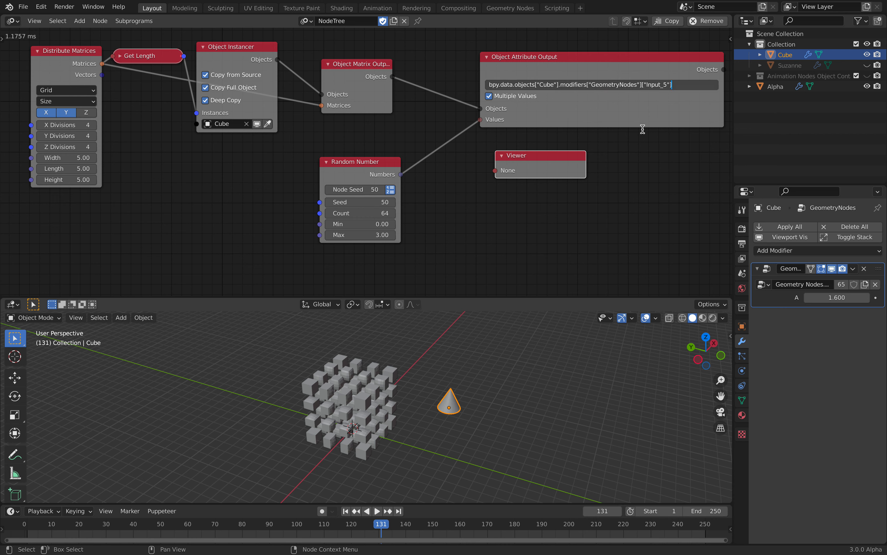
{"action": "left_click_drag", "start_coordinate": [561, 81], "coordinate": [439, 69]}
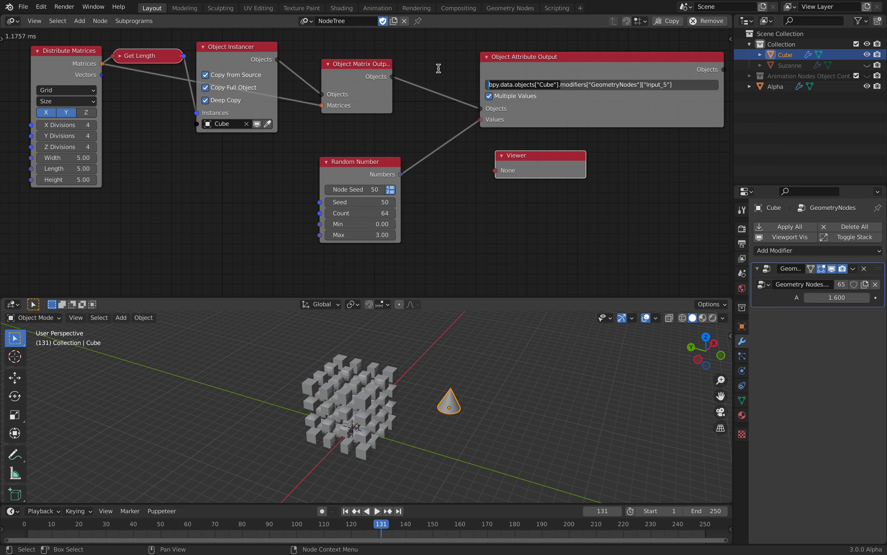
{"action": "key", "text": "Delete"}
{"action": "key", "text": "Return"}
{"action": "key", "text": "space"}
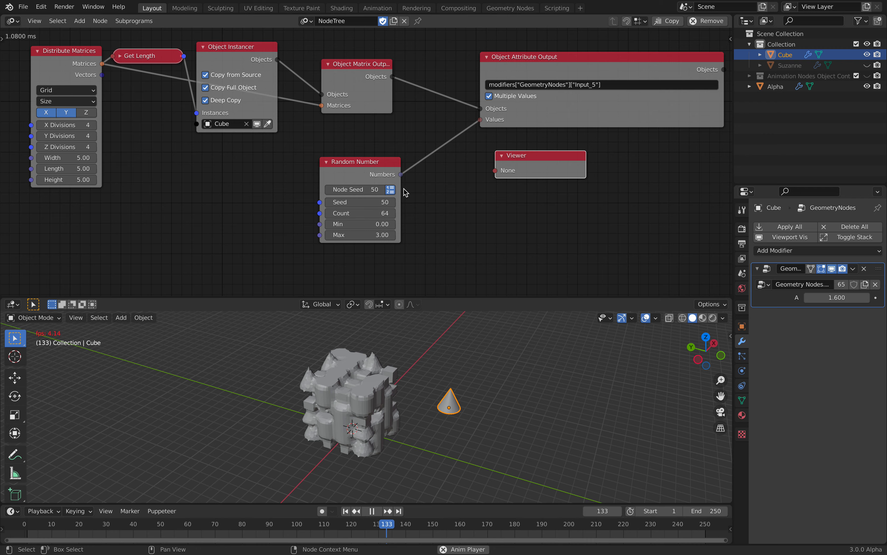
{"action": "key", "text": "space"}
Enlarge the 3D viewport and raise the Random Number seed through 160 to 446, playing briefly to refresh the shapes
{"action": "middle_click_drag", "start_coordinate": [436, 376], "coordinate": [424, 326]}
{"action": "left_click_drag", "start_coordinate": [438, 297], "coordinate": [439, 188]}
{"action": "middle_click_drag", "start_coordinate": [398, 309], "coordinate": [364, 323]}
{"action": "key", "text": "space"}
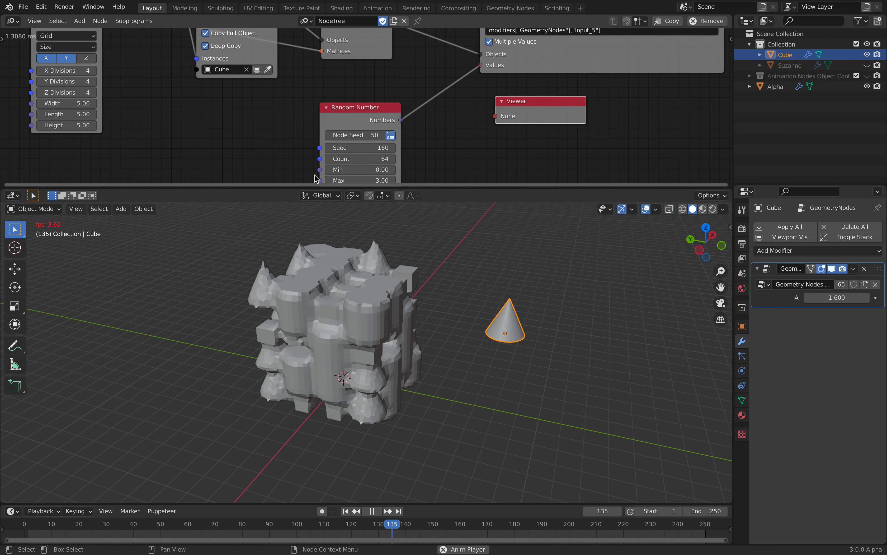
{"action": "key", "text": "space"}
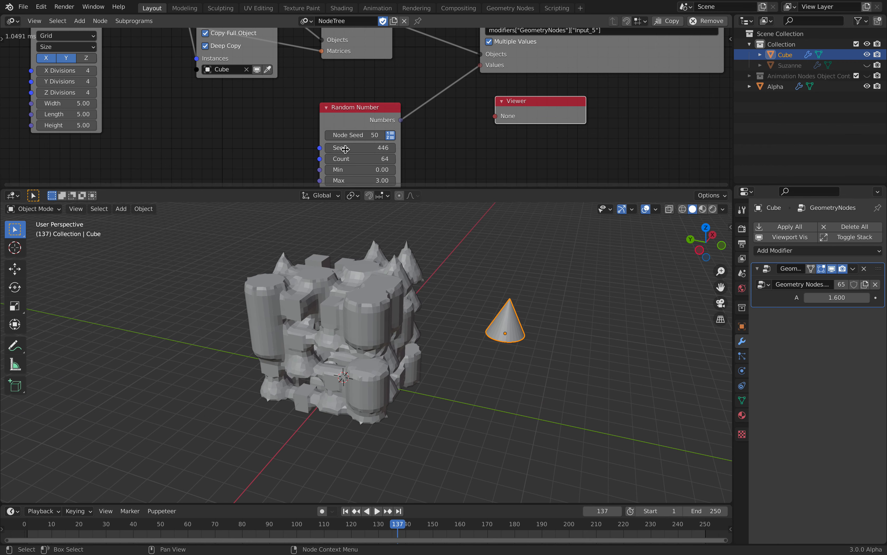
Raise the Random Number seed to 862 and play the animation while viewing the merged shapes from other angles
{"action": "key", "text": "space"}
{"action": "key", "text": "space"}
{"action": "middle_click_drag", "start_coordinate": [348, 306], "coordinate": [323, 312]}
{"action": "left_click_drag", "start_coordinate": [359, 151], "coordinate": [382, 151]}
{"action": "key", "text": "space"}
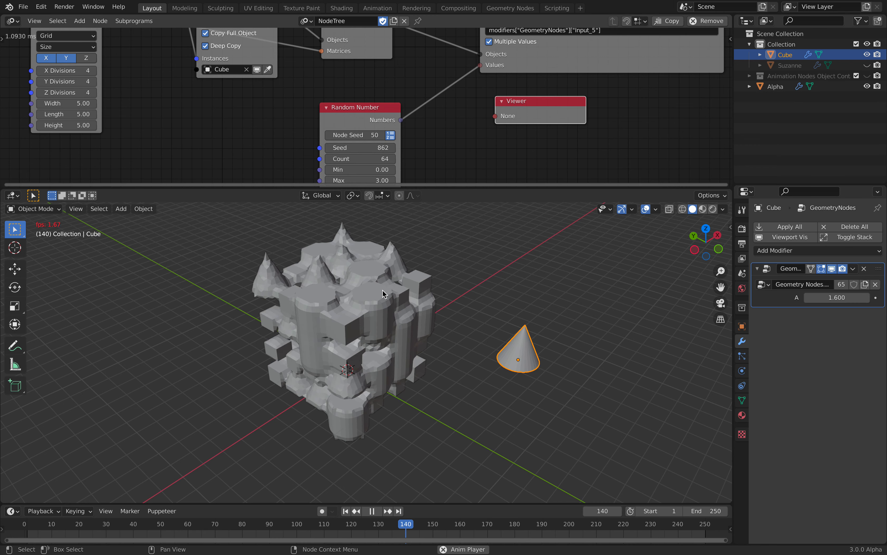
{"action": "middle_click_drag", "start_coordinate": [383, 291], "coordinate": [489, 301]}
{"action": "key", "text": "space"}
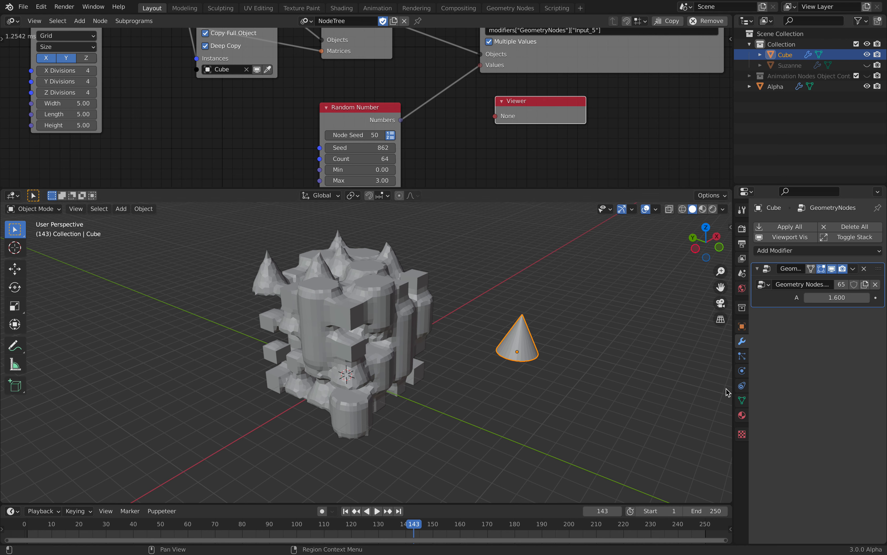
Select the remeshed Alpha object and set its Remesh voxel size to 0.1 m
{"action": "left_click", "coordinate": [434, 300]}
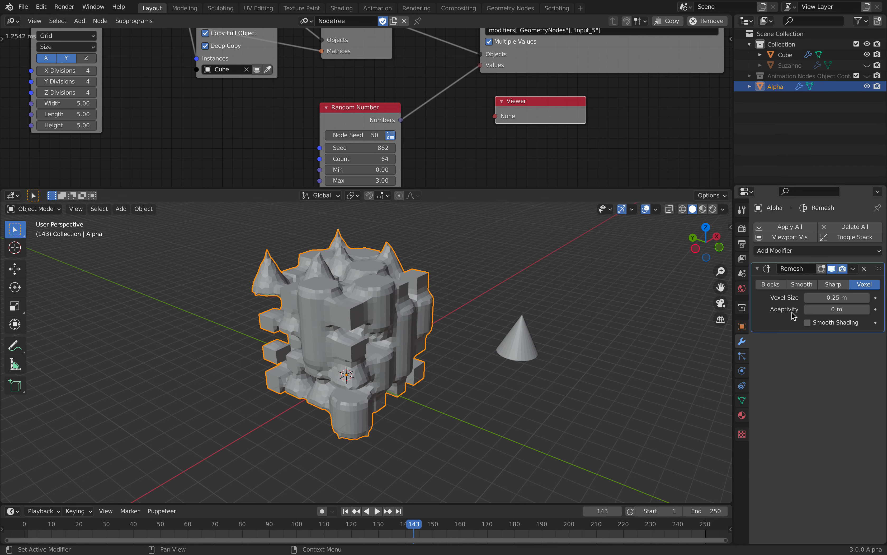
{"action": "left_click", "coordinate": [836, 298]}
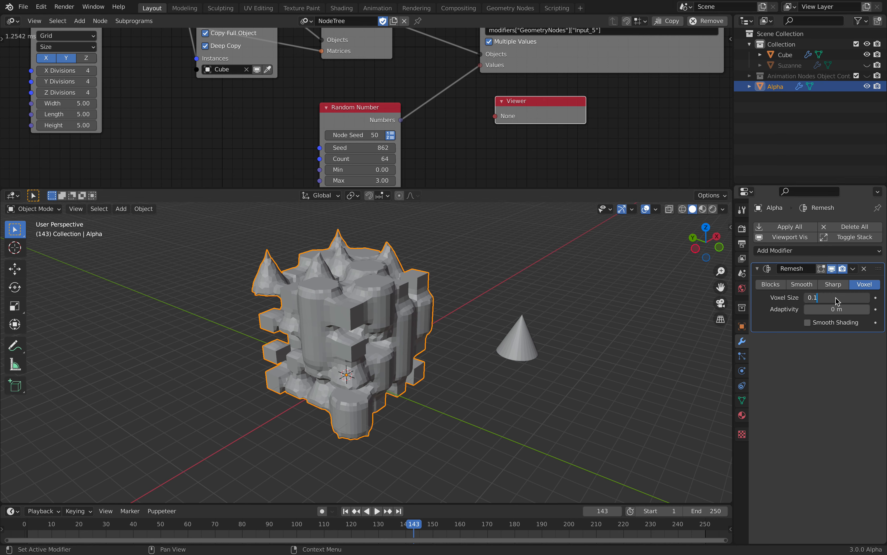
{"action": "type", "text": "0.1"}
{"action": "key", "text": "Return"}
{"action": "middle_click_drag", "start_coordinate": [473, 283], "coordinate": [594, 283]}
Set Alpha's Remesh voxel size to 0.25 m and its adaptivity to 1 m
{"action": "double_click", "coordinate": [830, 298]}
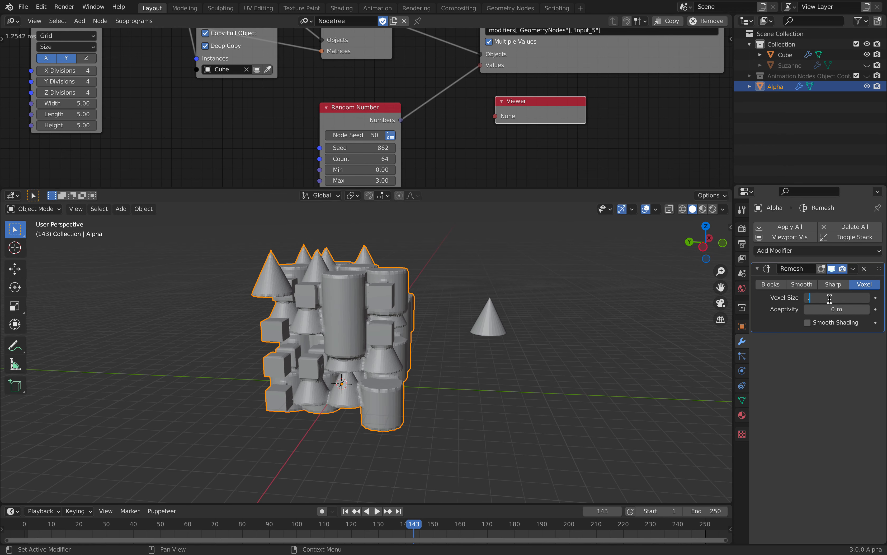
{"action": "key", "text": "Return"}
{"action": "left_click_drag", "start_coordinate": [830, 308], "coordinate": [864, 305]}
{"action": "middle_click_drag", "start_coordinate": [473, 301], "coordinate": [447, 312]}
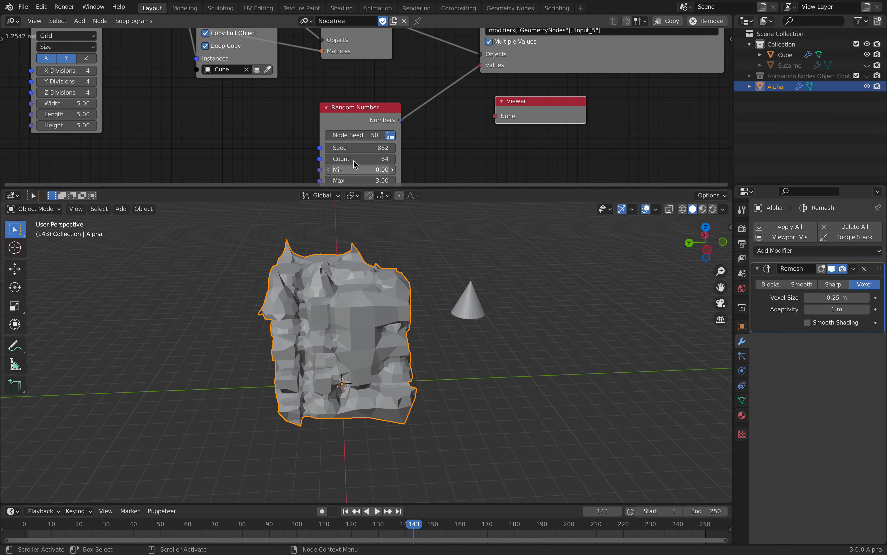
Test different Random Number seeds, including 863 and 437, with short playback and a one-frame advance to refresh the remeshed shape
{"action": "key", "text": "space"}
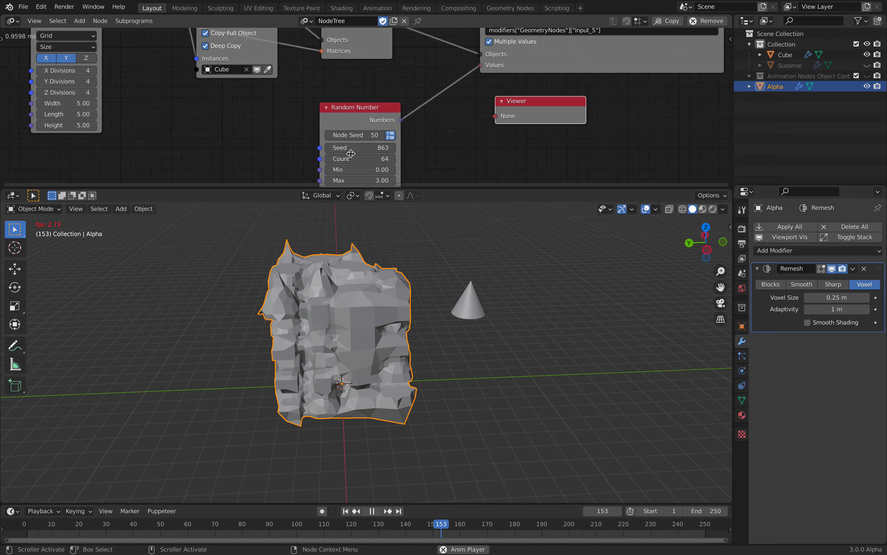
{"action": "key", "text": "space"}
{"action": "left_click", "coordinate": [391, 147]}
{"action": "left_click", "coordinate": [391, 147]}
{"action": "left_click_drag", "start_coordinate": [327, 147], "coordinate": [316, 147]}
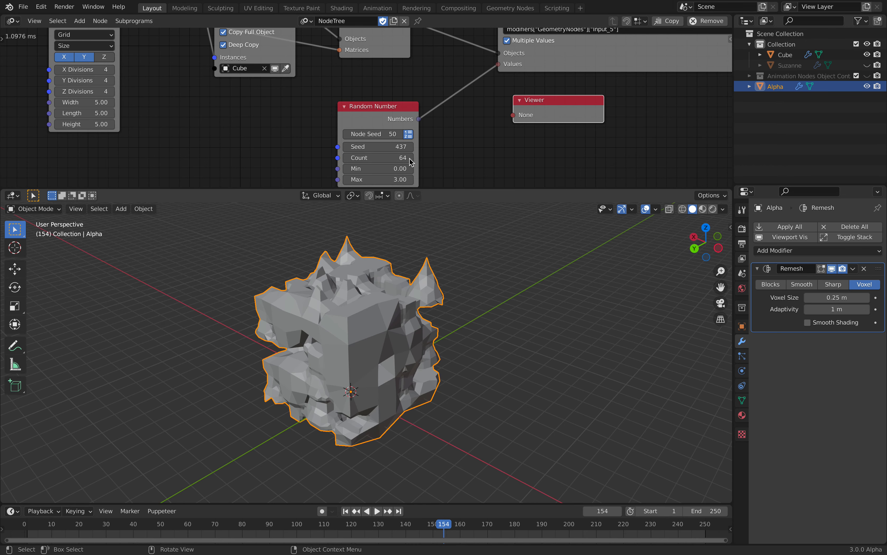
{"action": "left_click_drag", "start_coordinate": [396, 147], "coordinate": [339, 147]}
{"action": "key", "text": "Right"}
{"action": "middle_click_drag", "start_coordinate": [463, 273], "coordinate": [422, 235]}
{"action": "scroll", "coordinate": [451, 136], "scroll_direction": "down", "scroll_amount": 5}
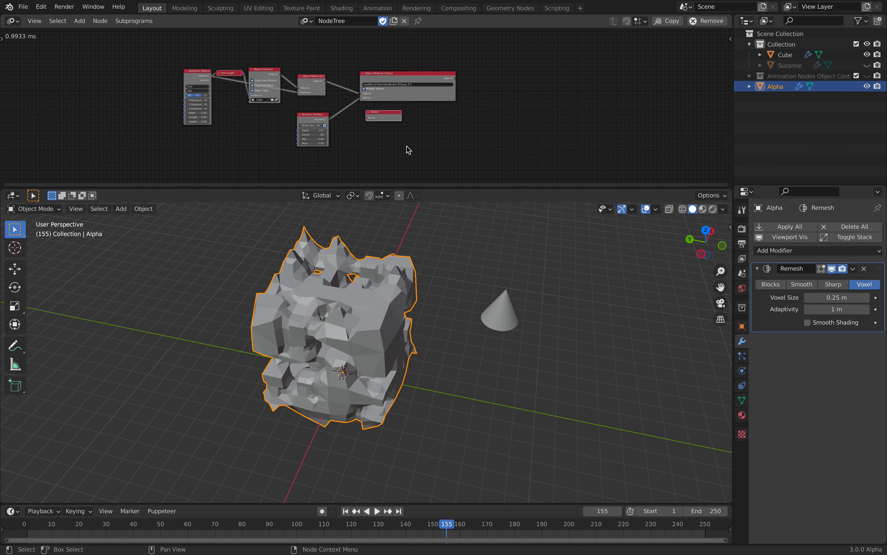